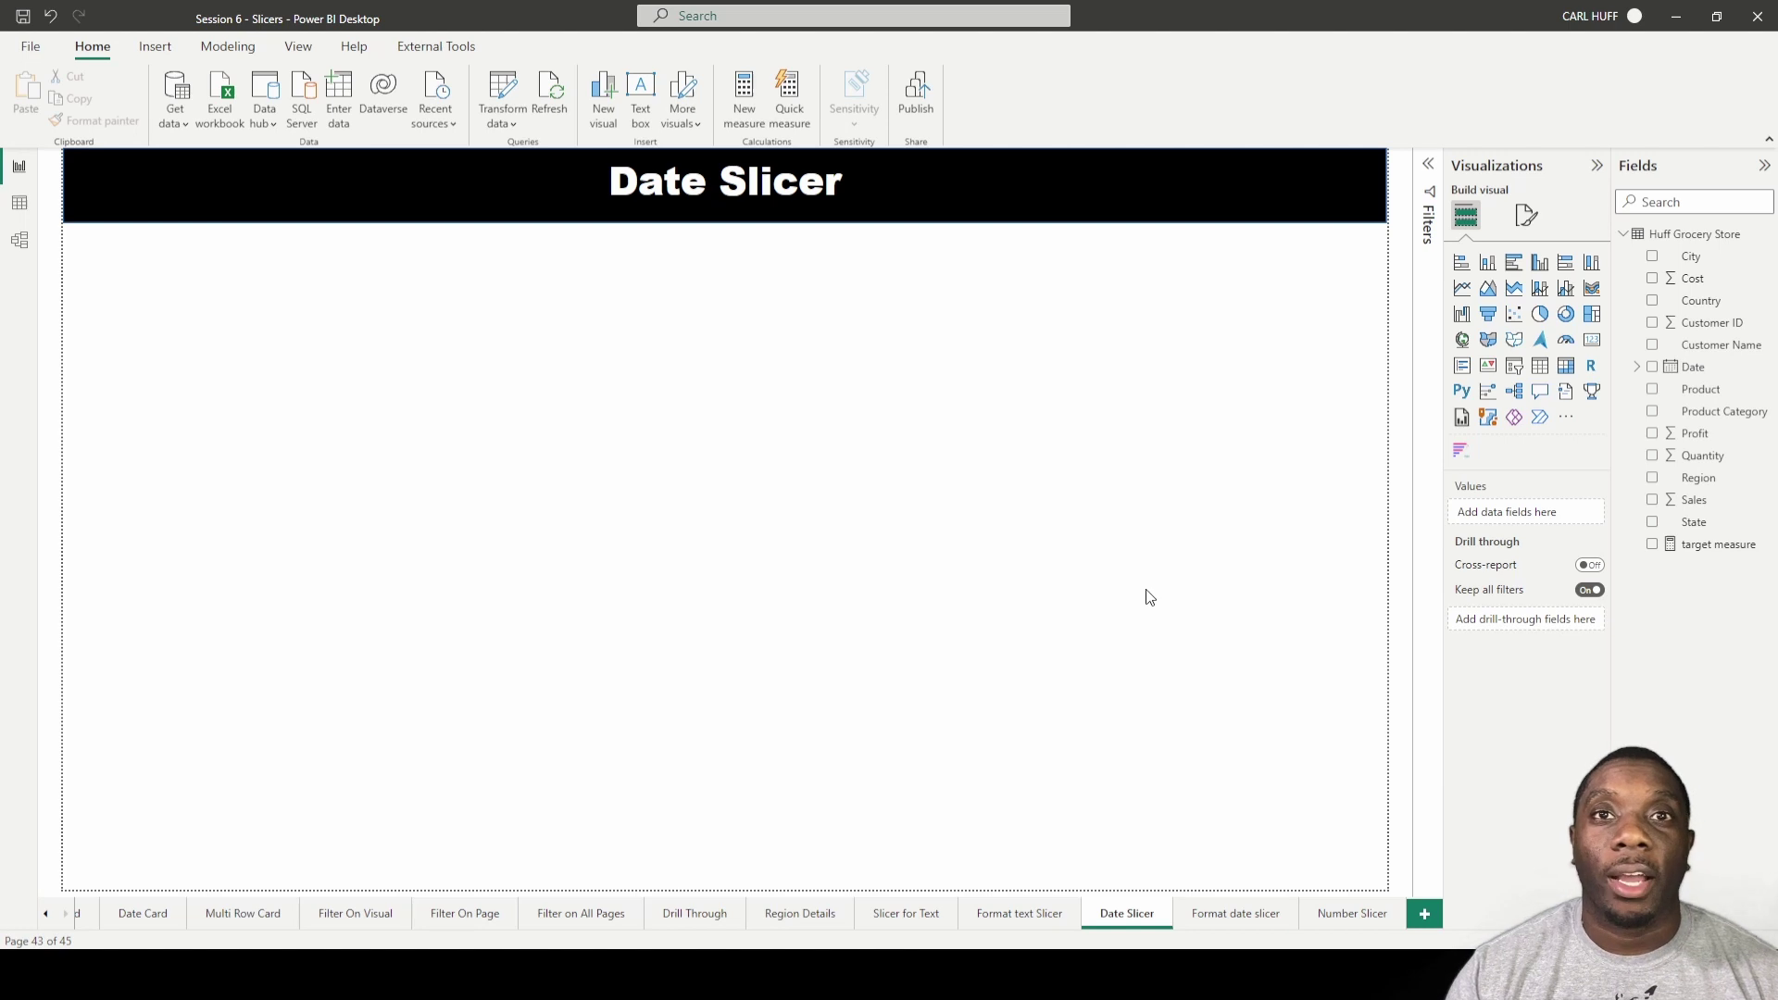
Add a Date slicer spanning 11/16/2018–11/13/2022, shortened and placed at the top-left
left_click(1515, 367)
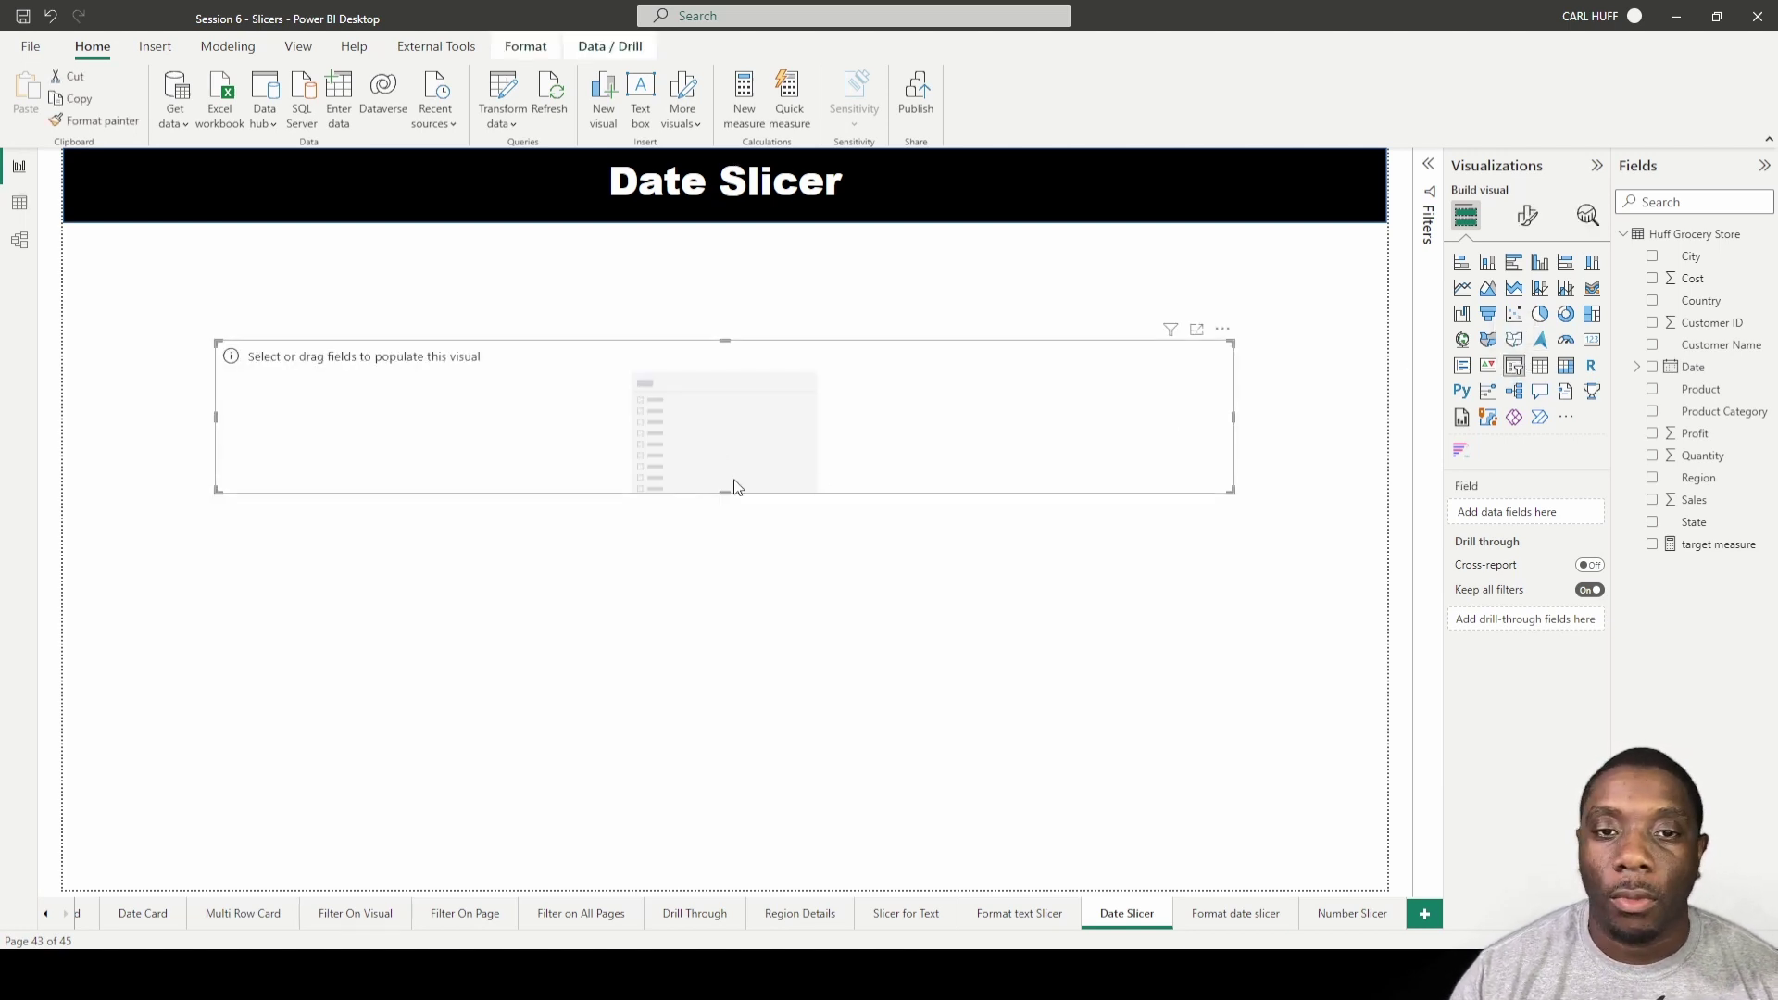
left_click_drag(216, 489, 779, 660)
left_click_drag(984, 495, 691, 531)
left_click(1652, 367)
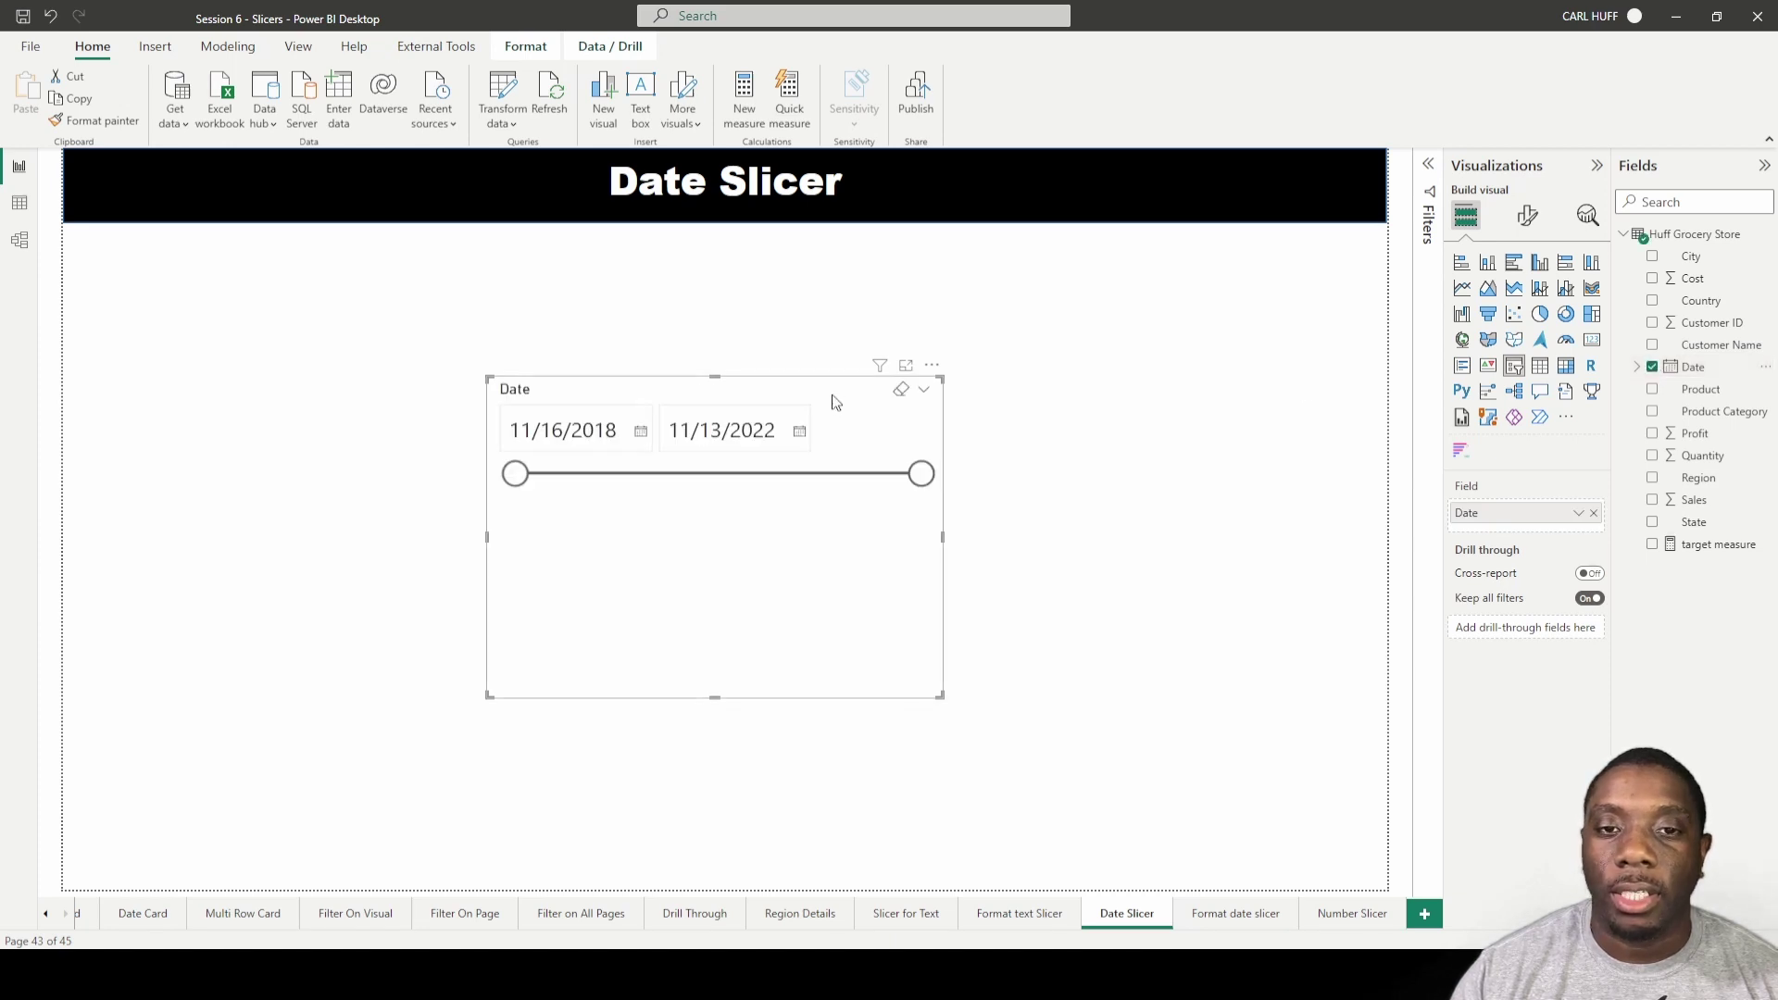
left_click_drag(835, 401, 488, 270)
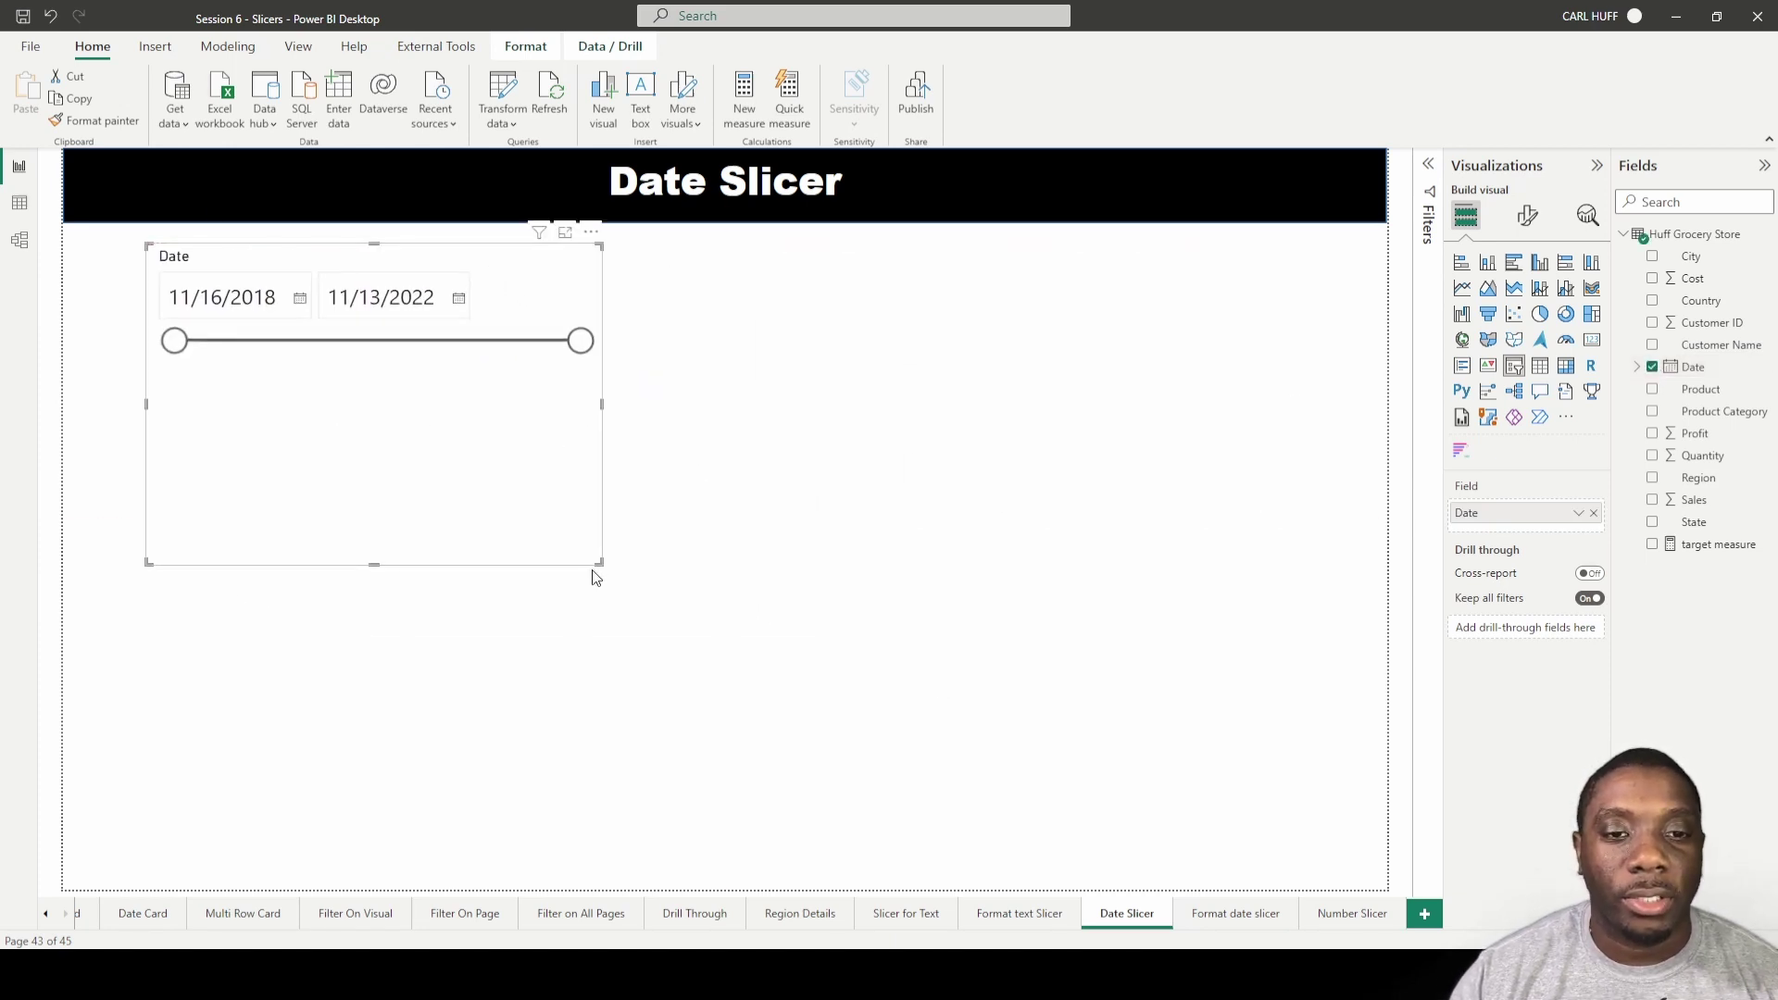
left_click_drag(598, 564, 604, 398)
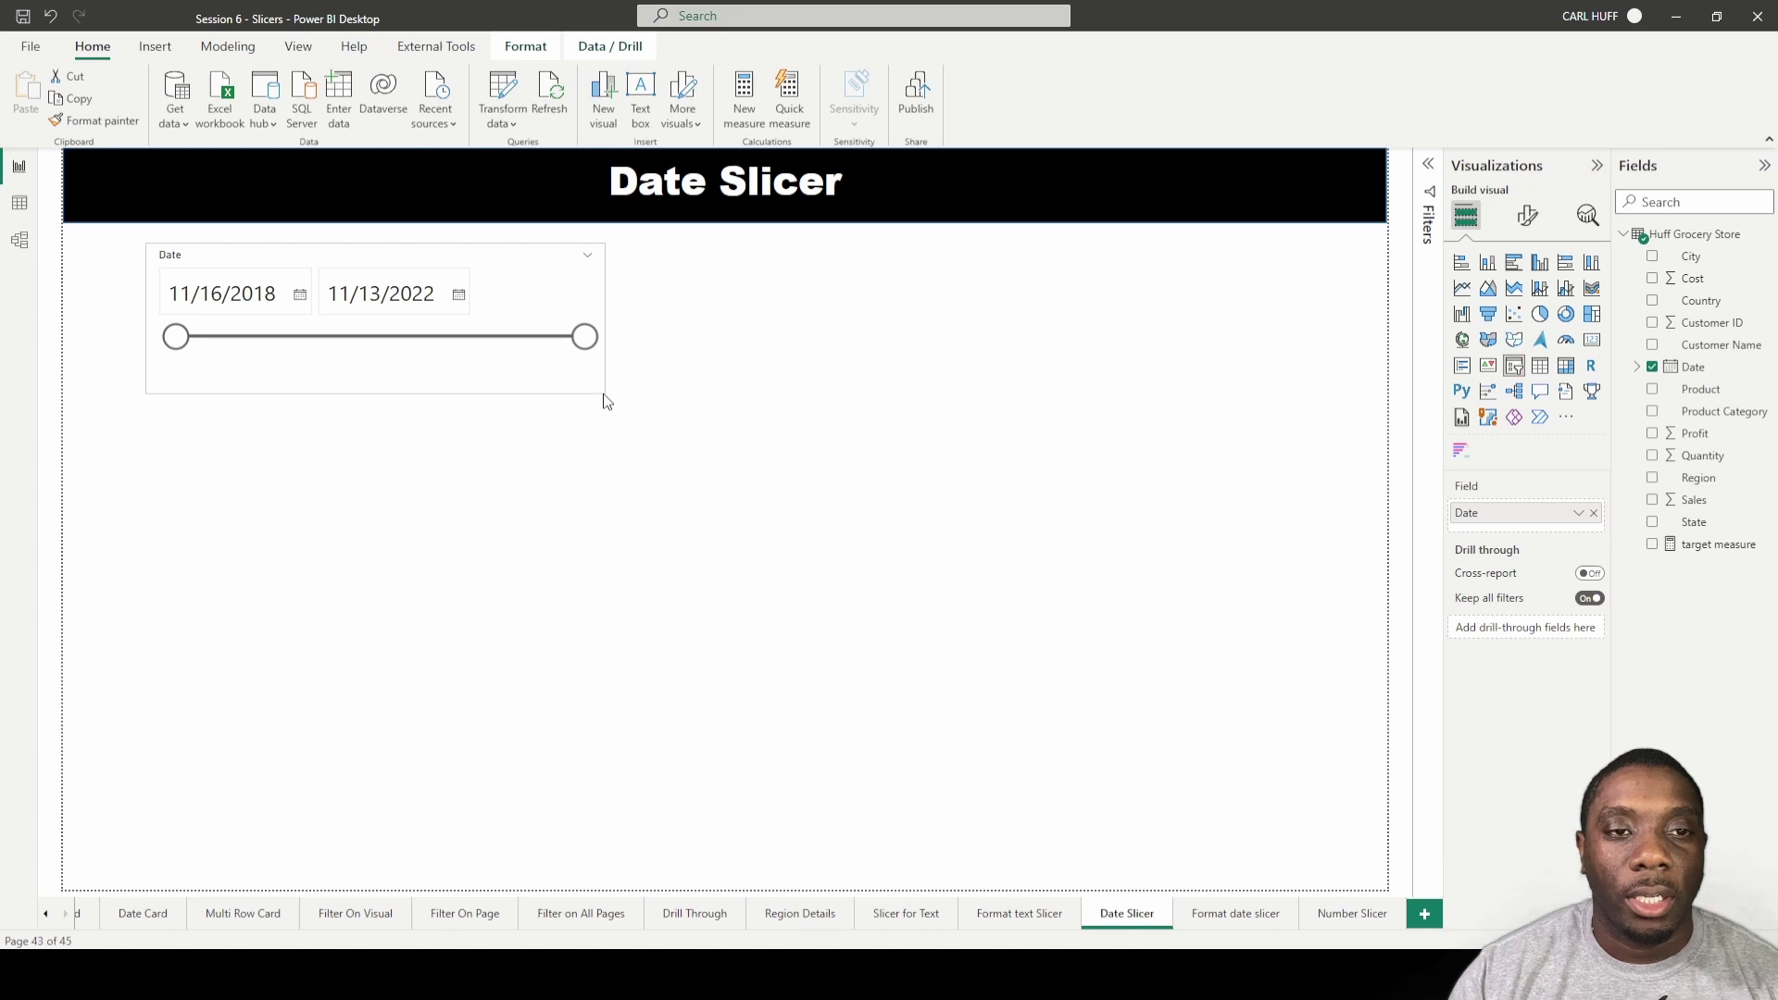
left_click(782, 413)
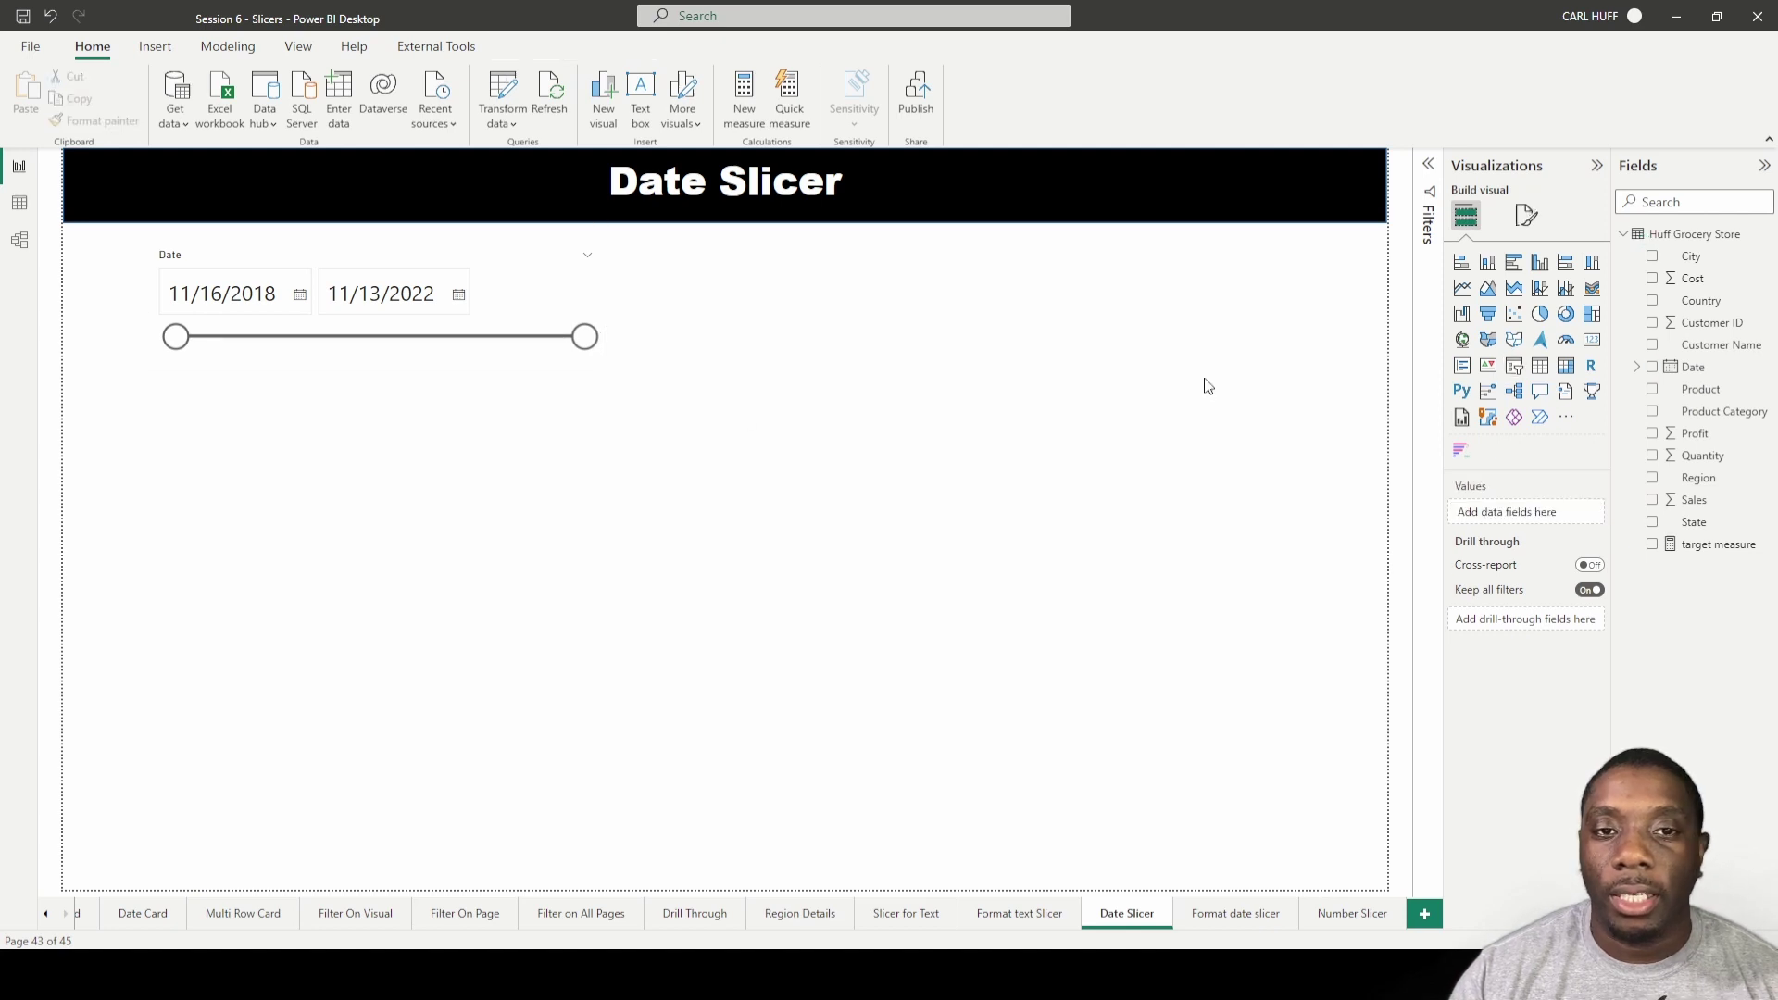
Add an enlarged table showing the Date field as plain Date instead of Date Hierarchy
left_click(1540, 366)
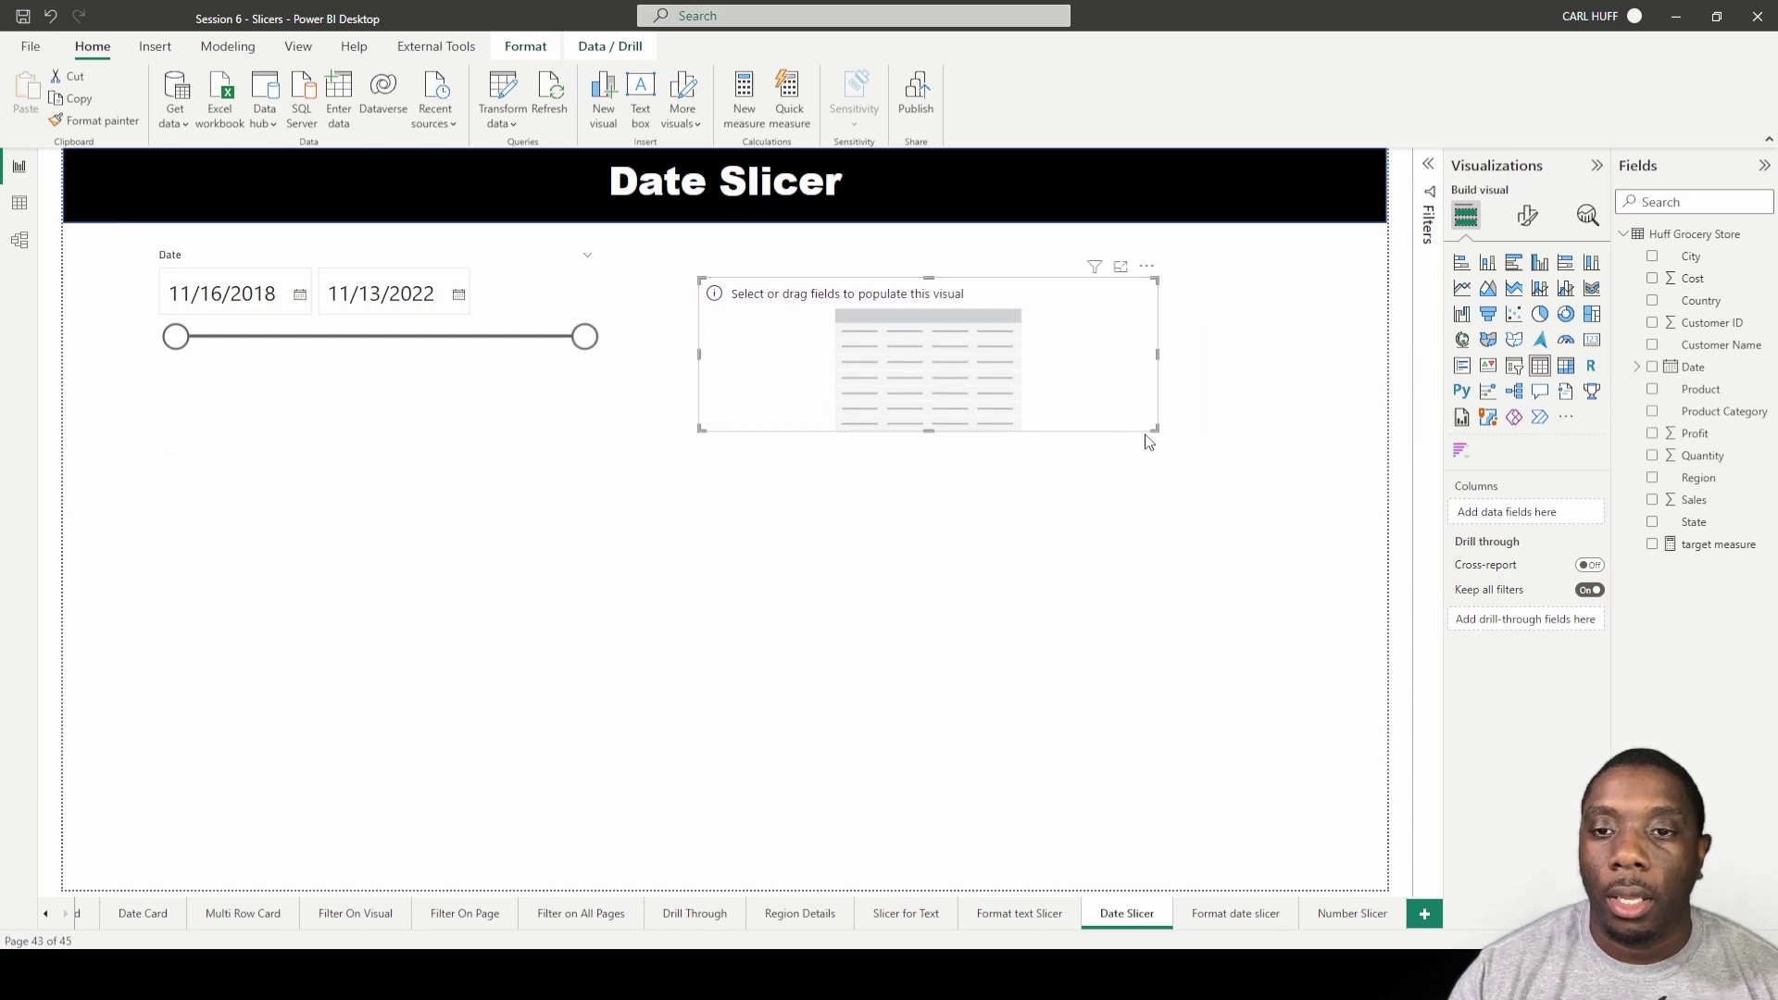
left_click_drag(1155, 434, 1302, 728)
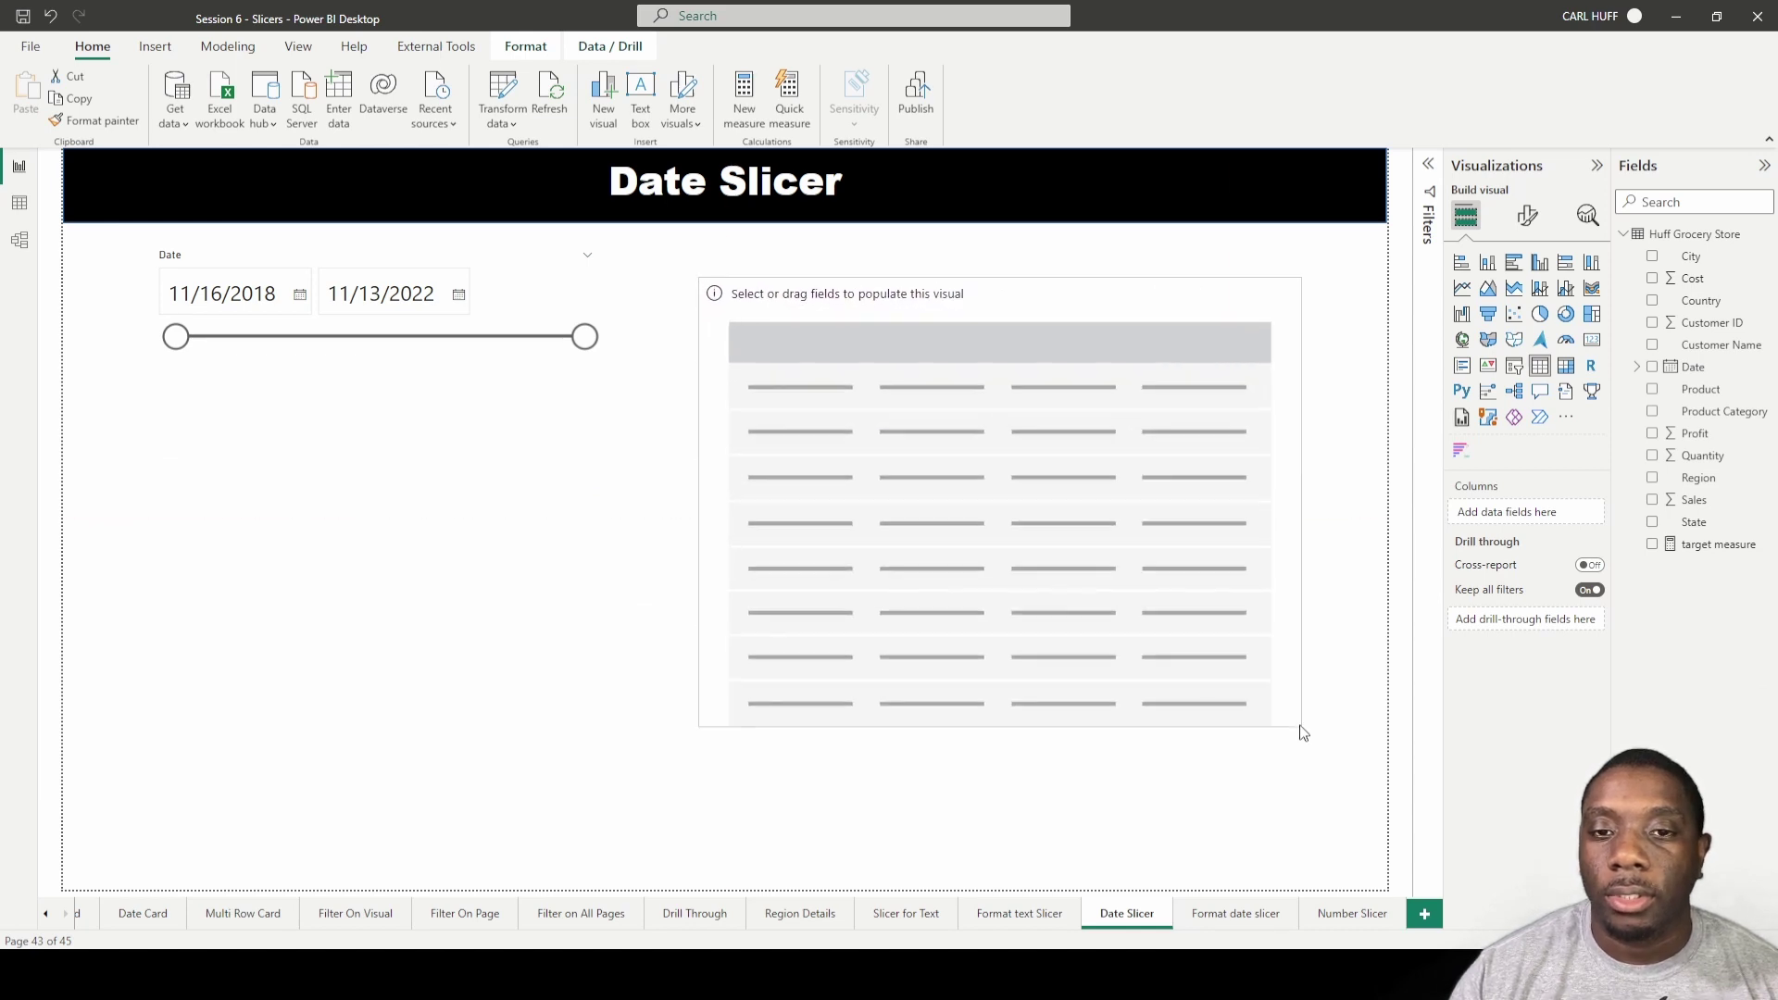
left_click(1654, 367)
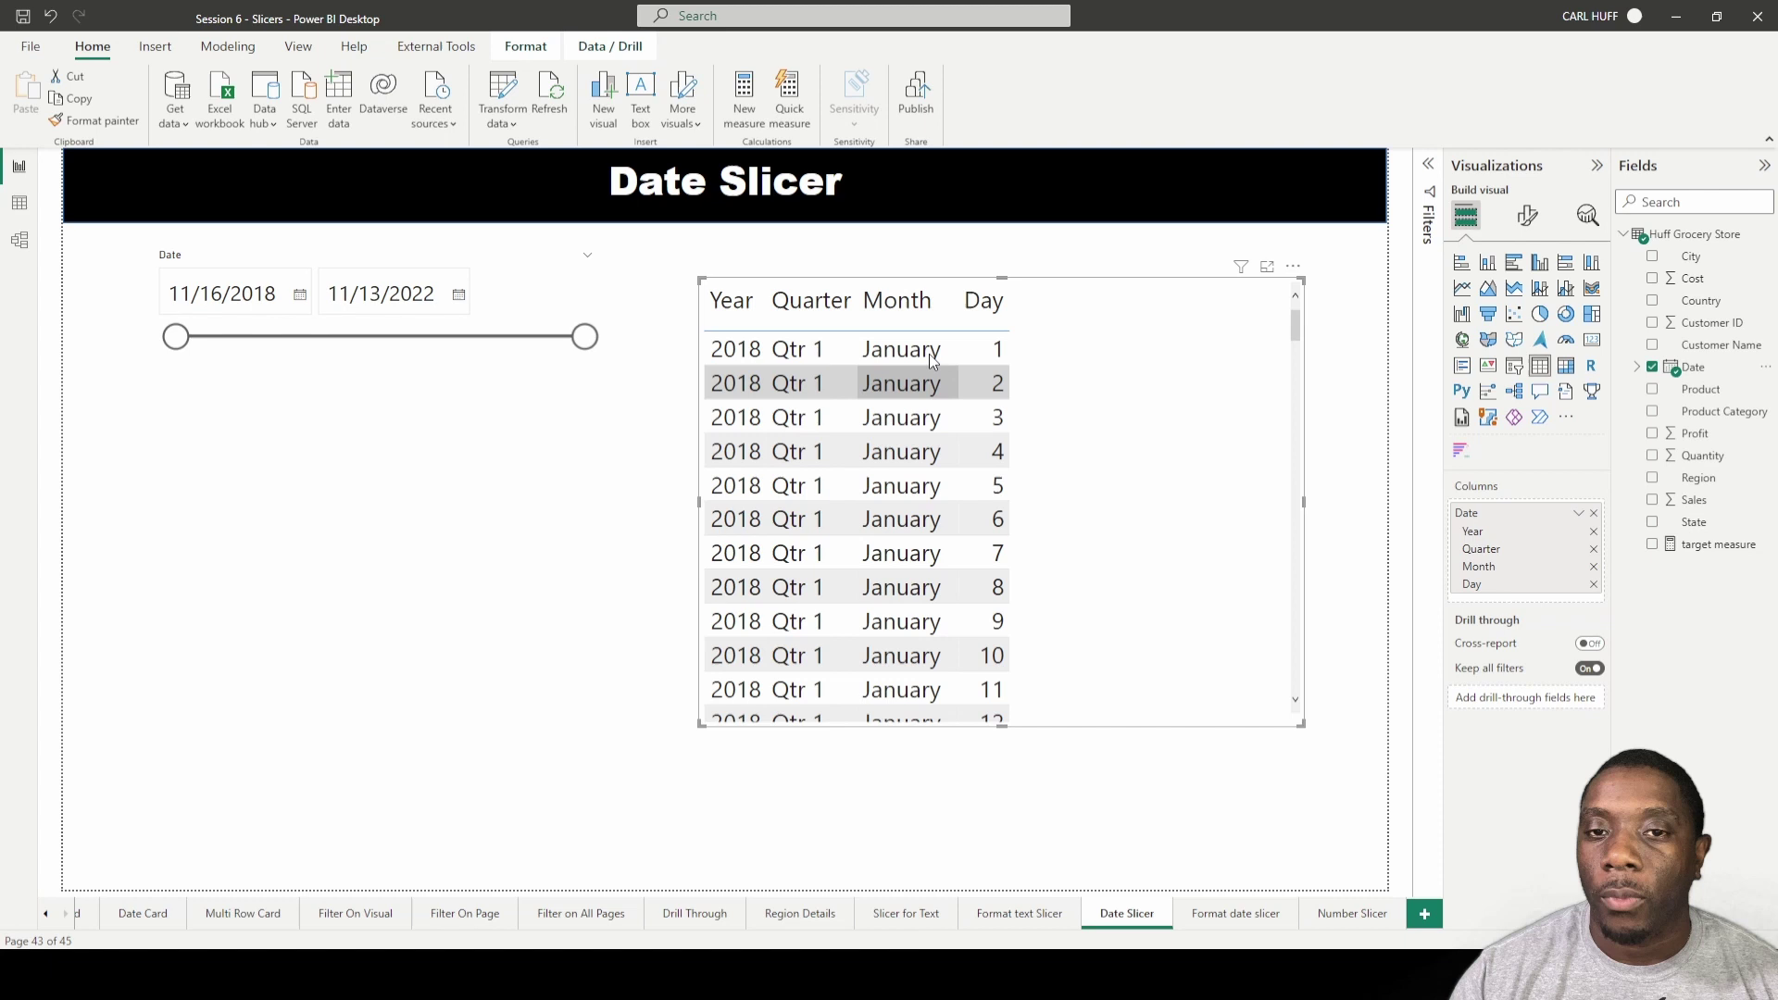
left_click(1578, 512)
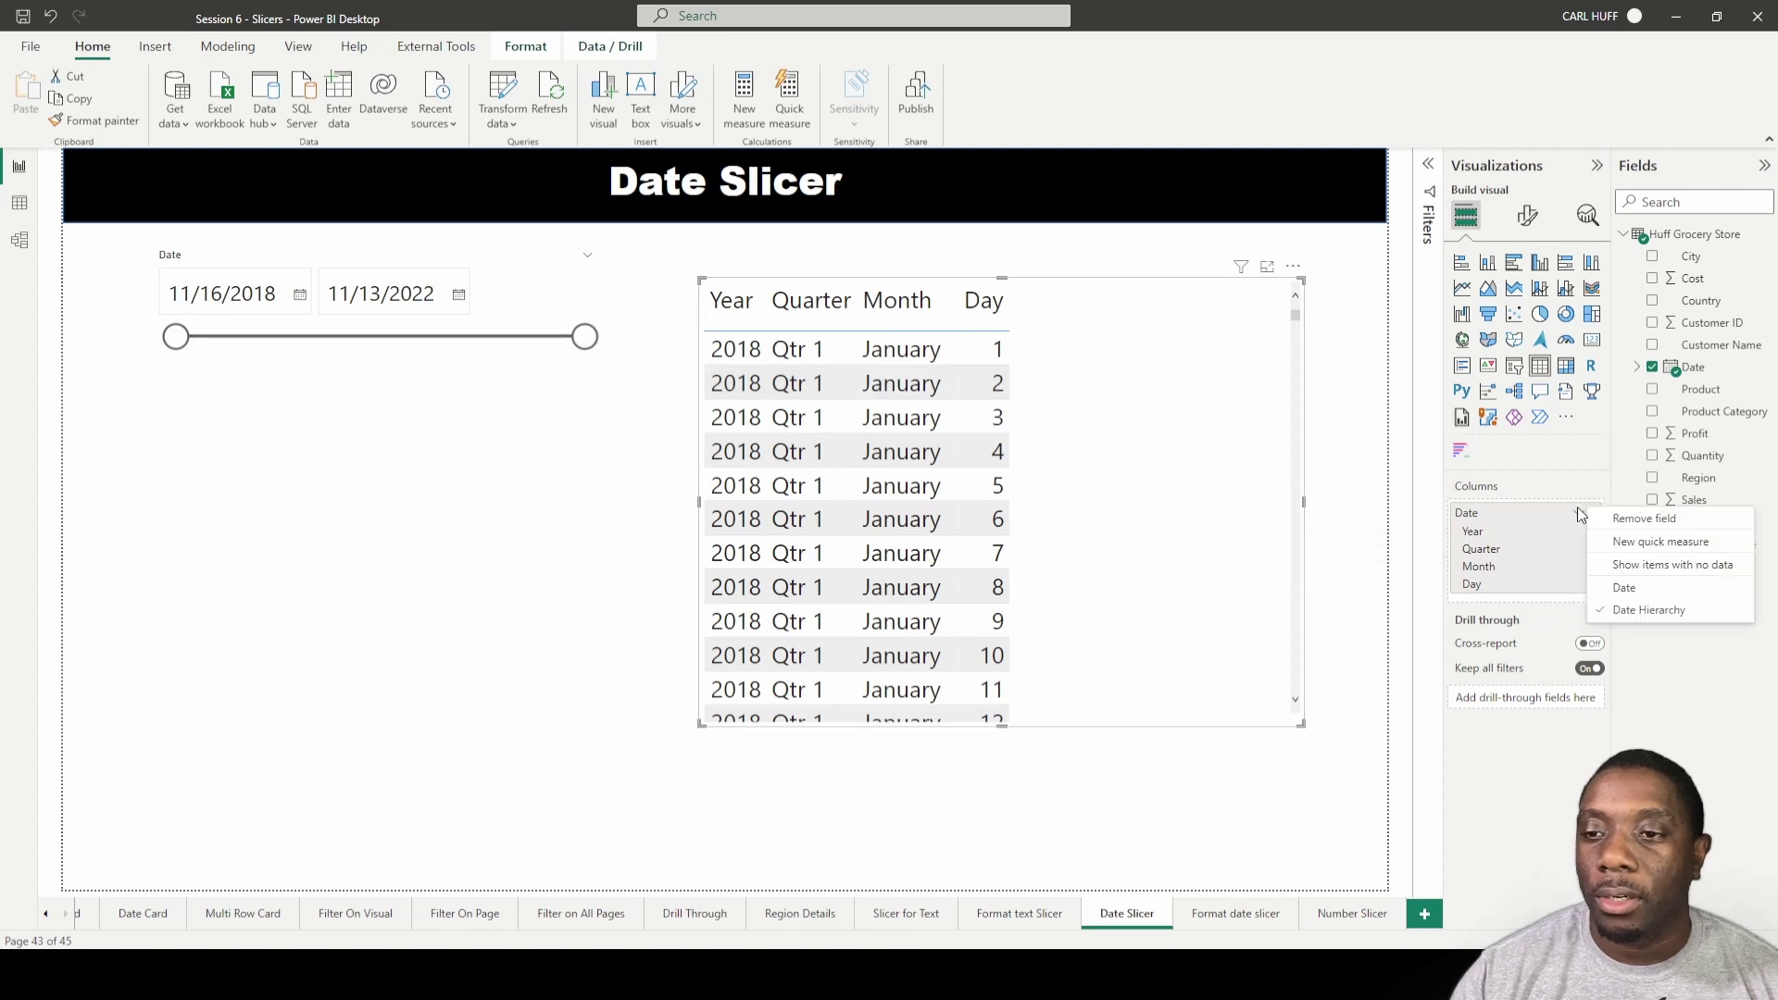
left_click(1622, 588)
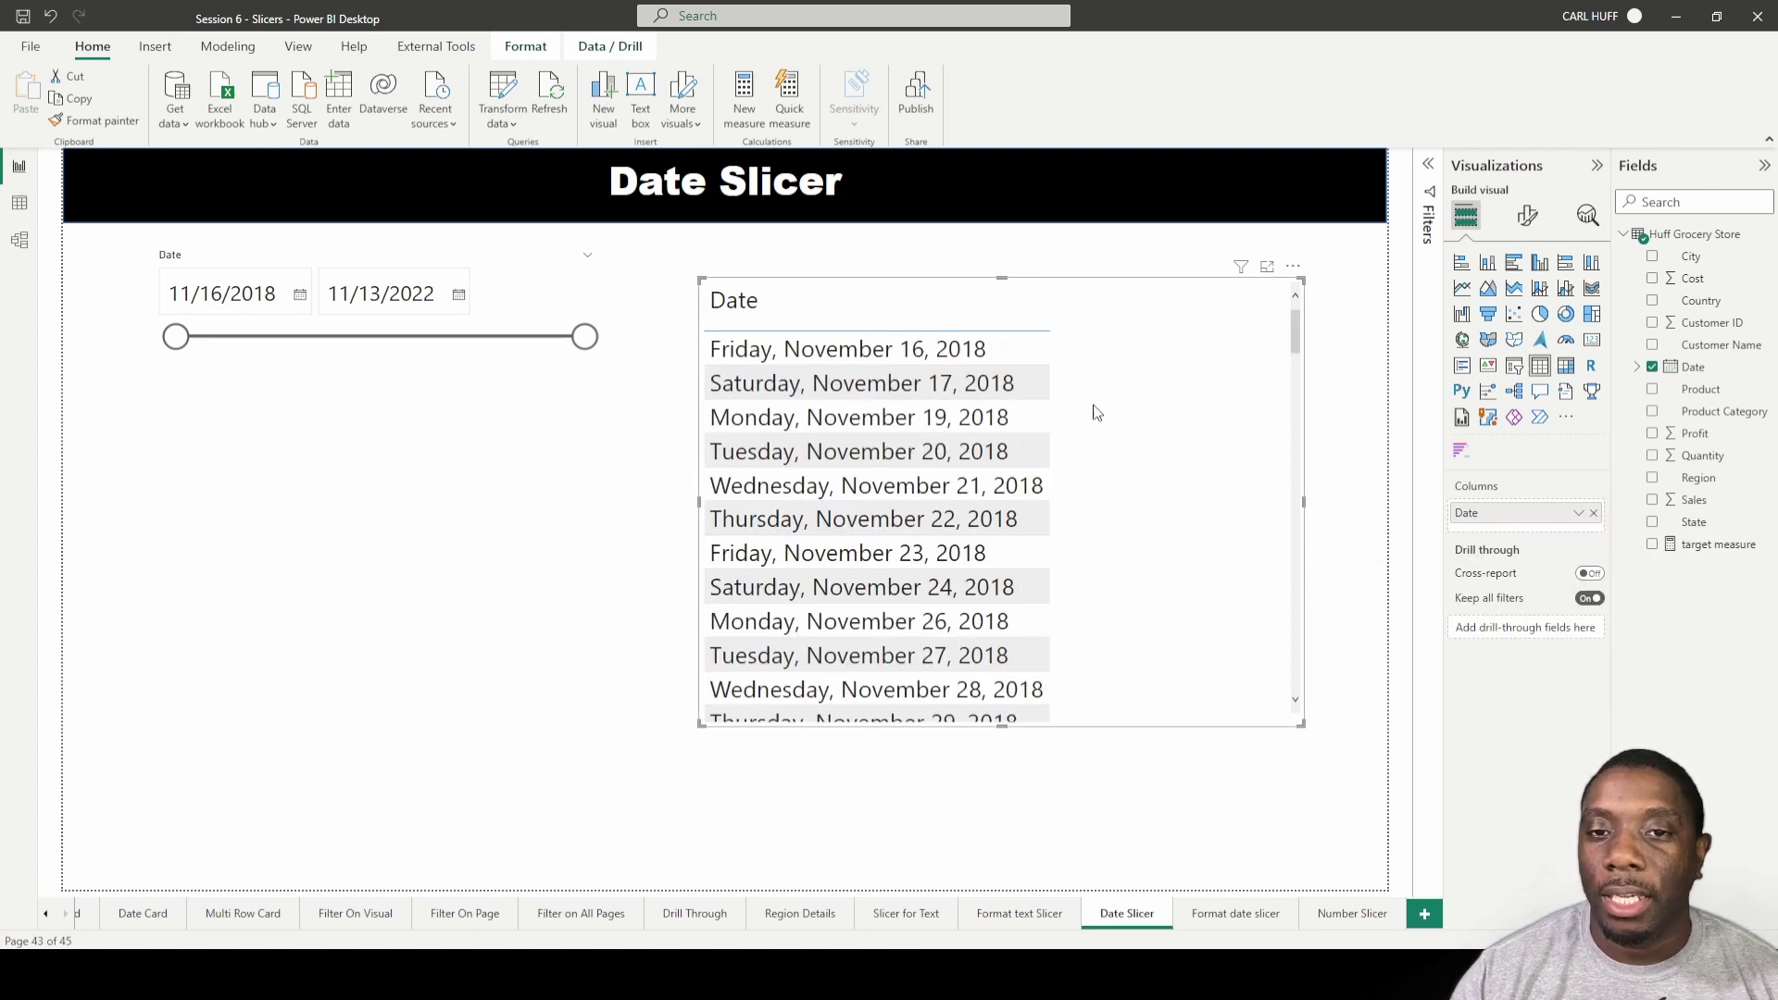
Narrow the slicer's date range to 4/14/2020 through 8/26/2020
left_click(387, 377)
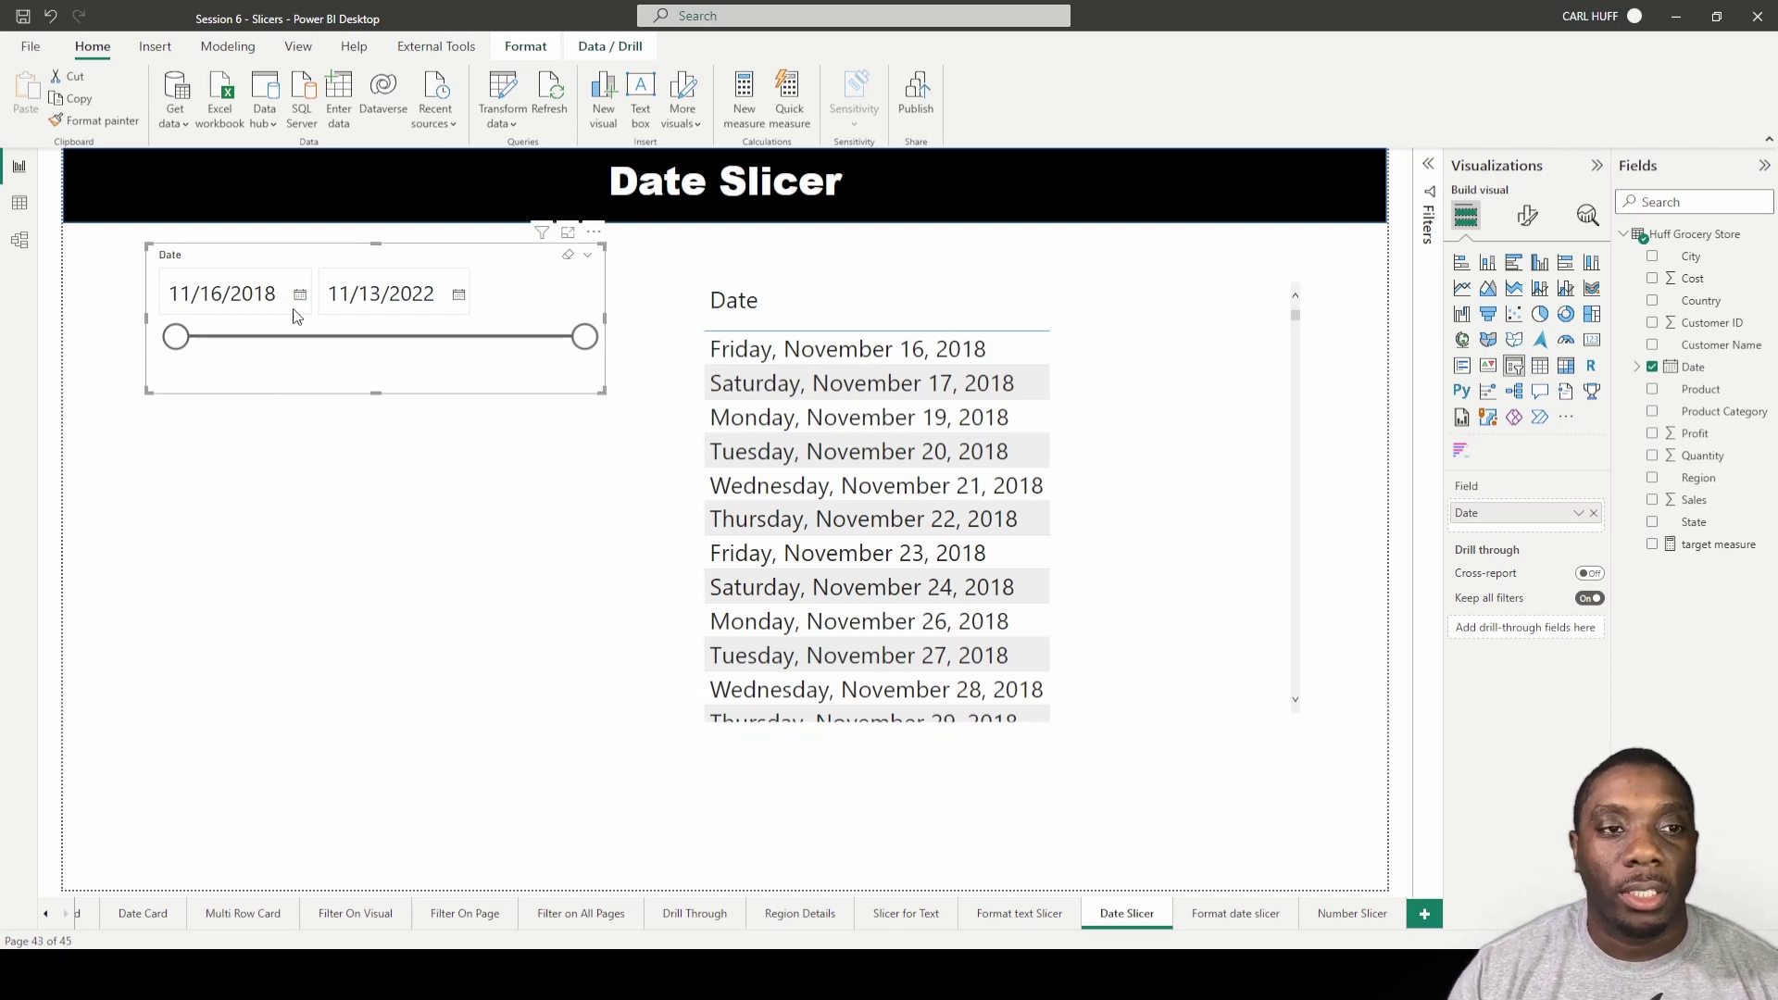
left_click_drag(176, 336, 308, 338)
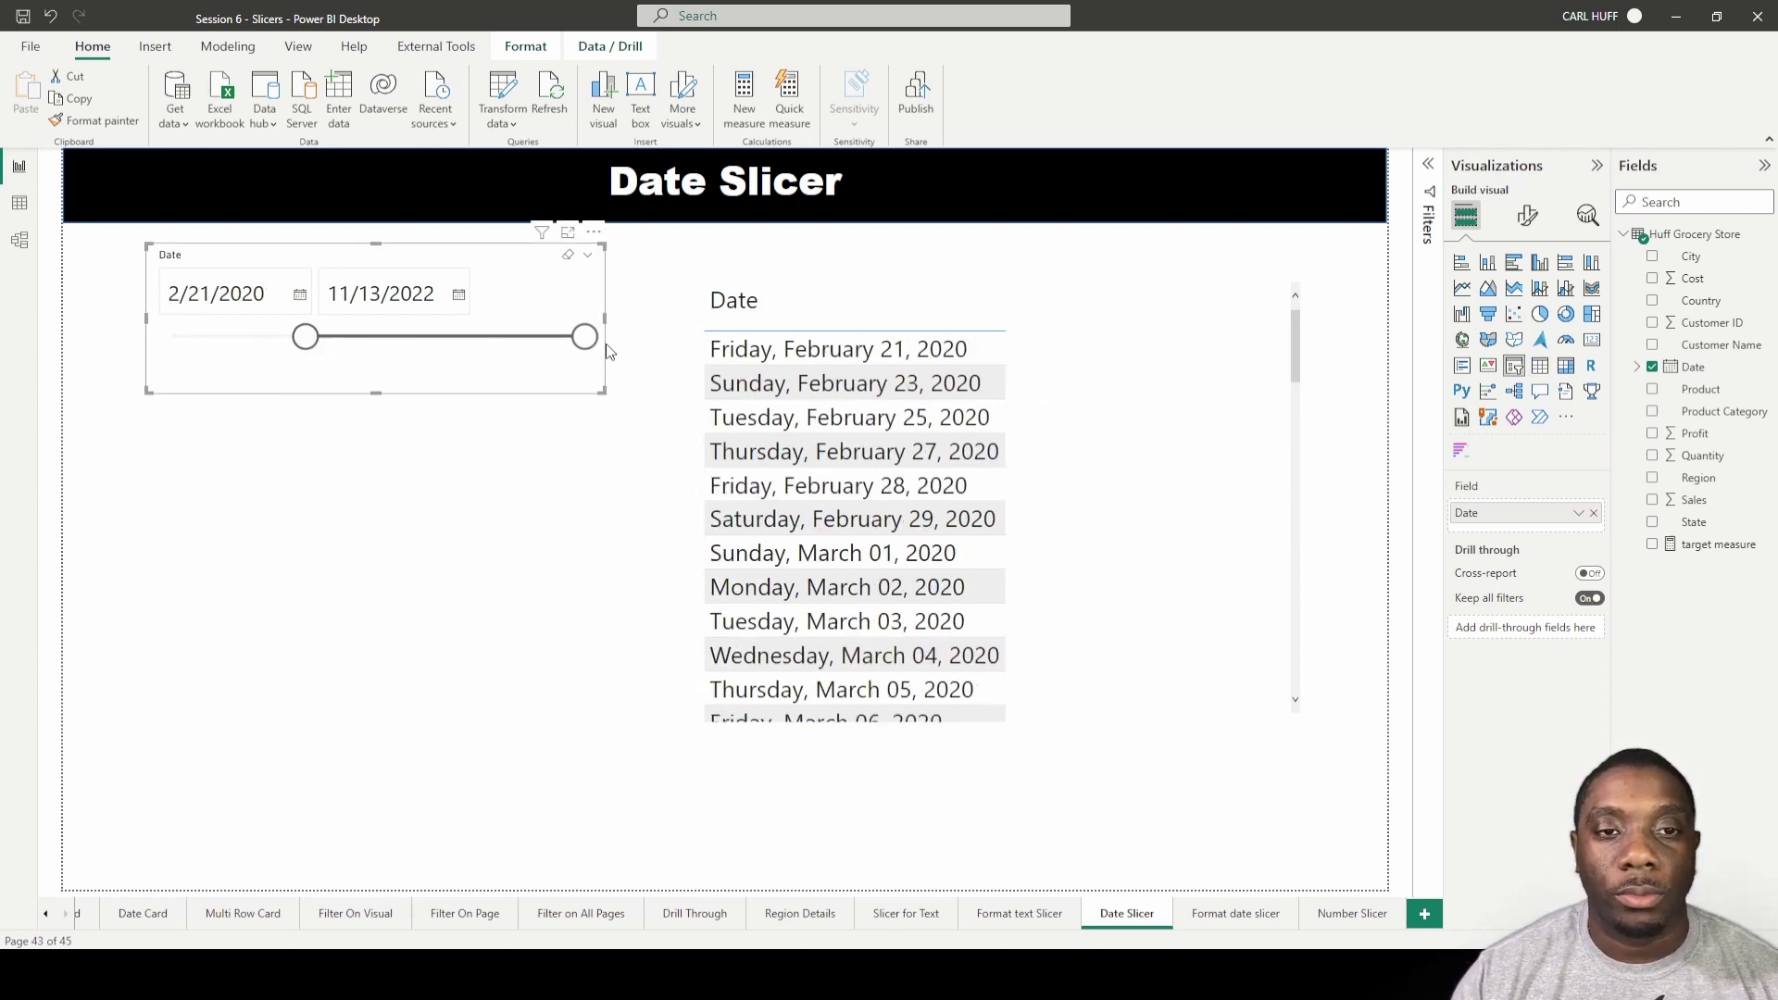
left_click_drag(590, 347, 331, 339)
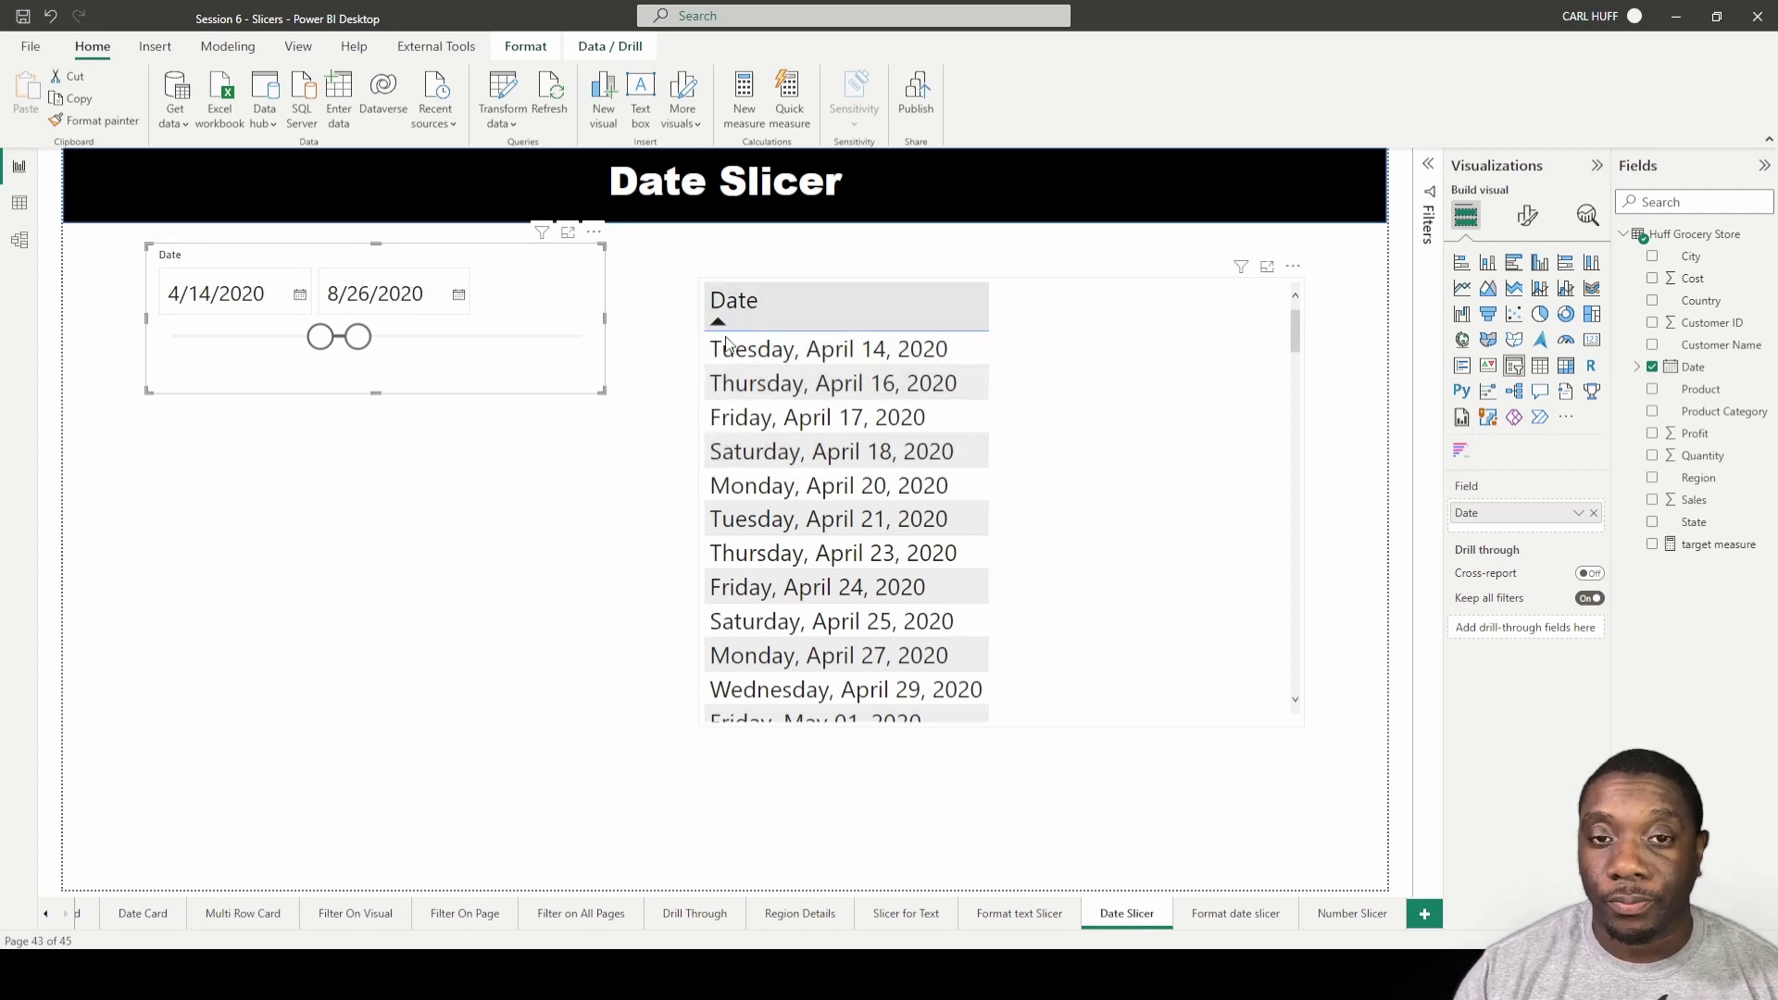
scroll(946, 414, "down", 9)
scroll(946, 419, "up", 3)
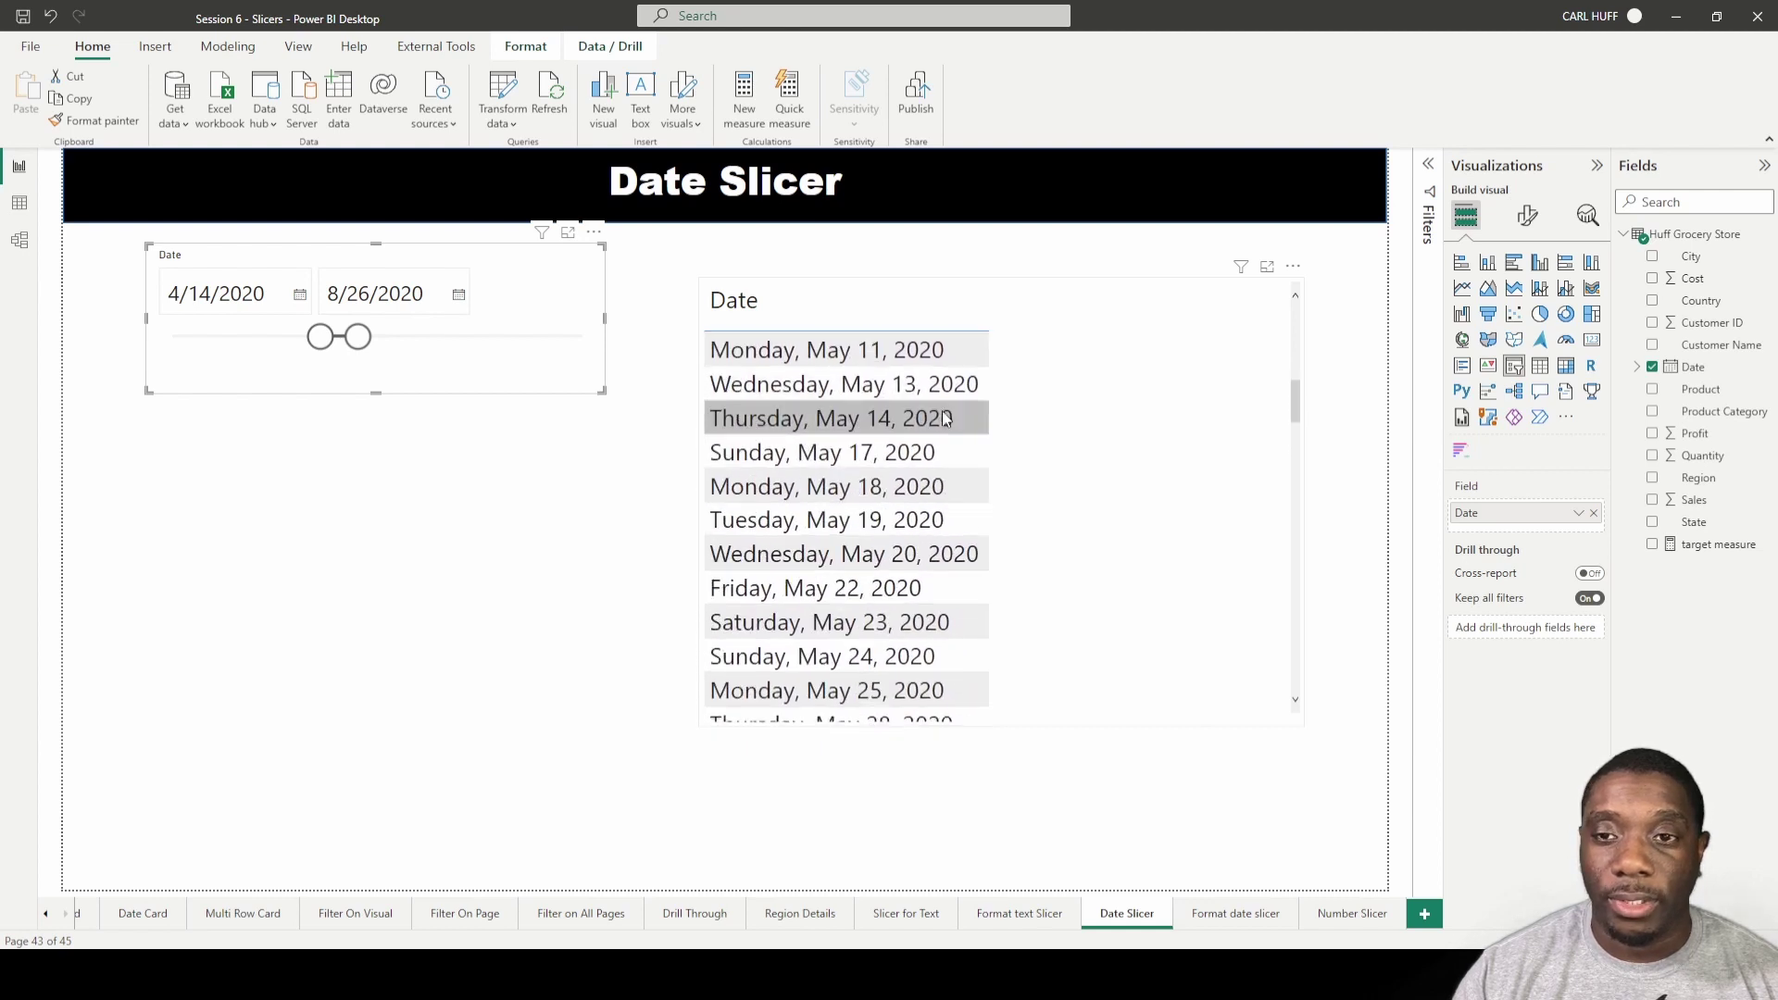
scroll(945, 415, "up", 6)
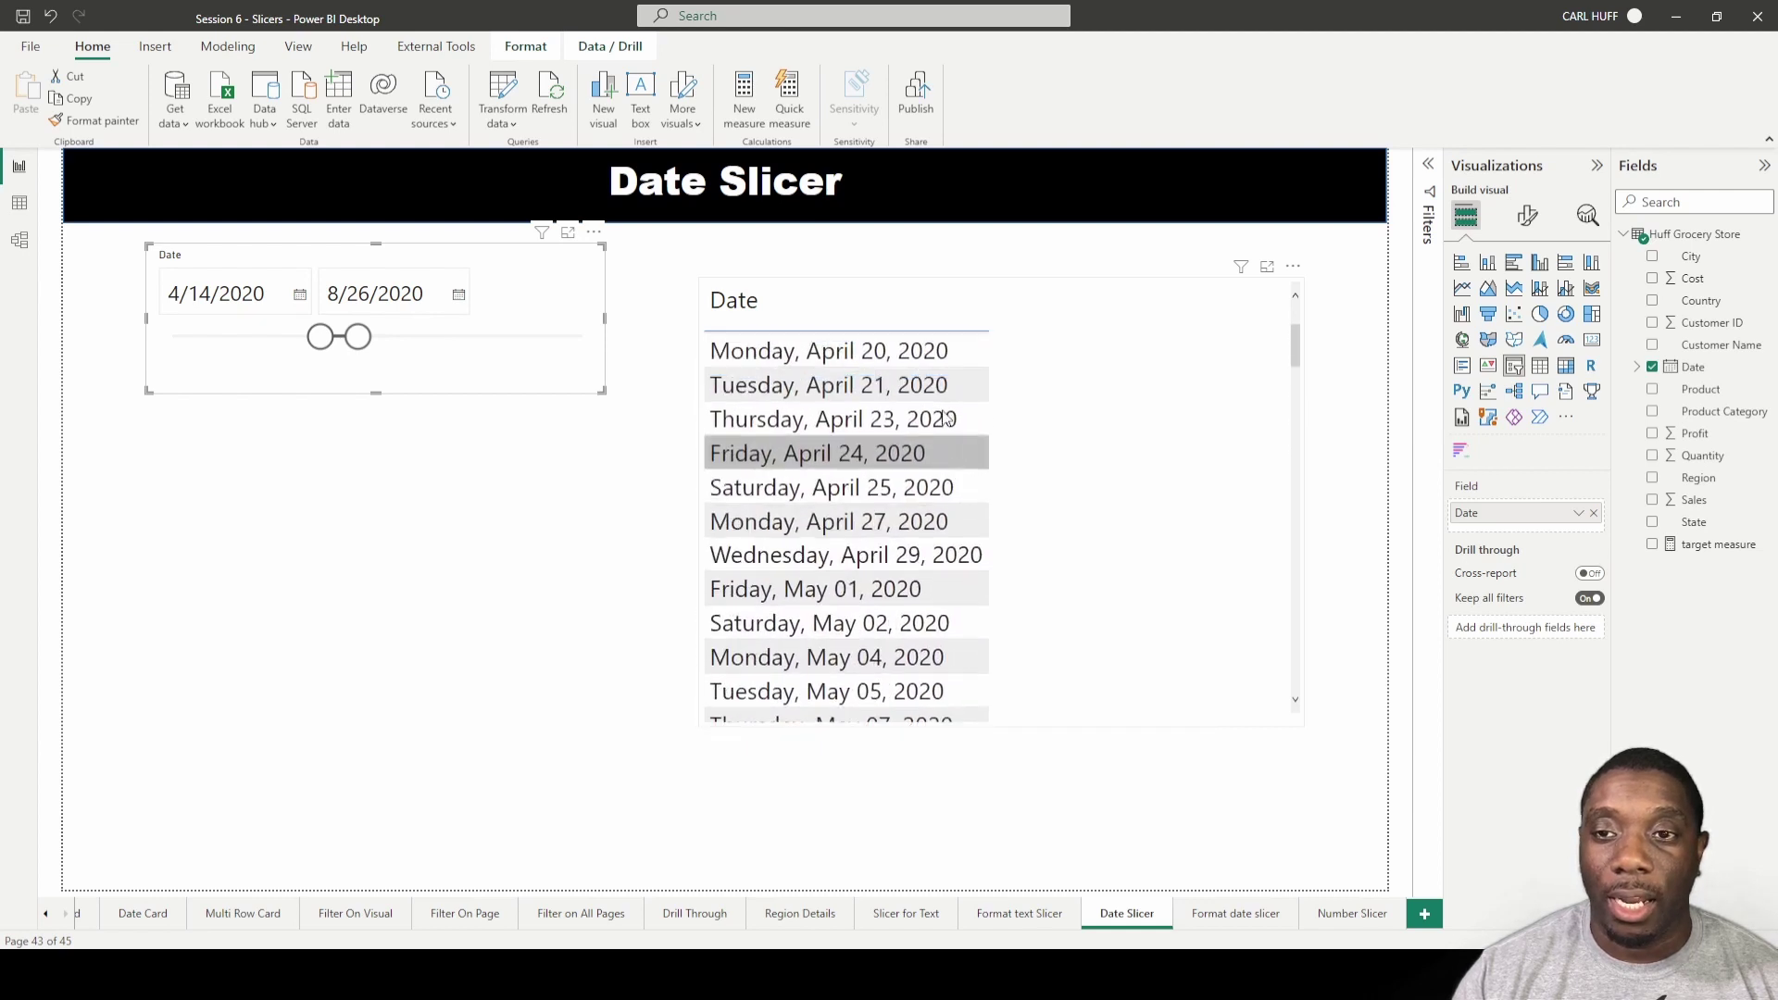
Reset the slicer, switch it to Before, and set the end date to 9/28/2020
left_click(568, 255)
left_click(588, 255)
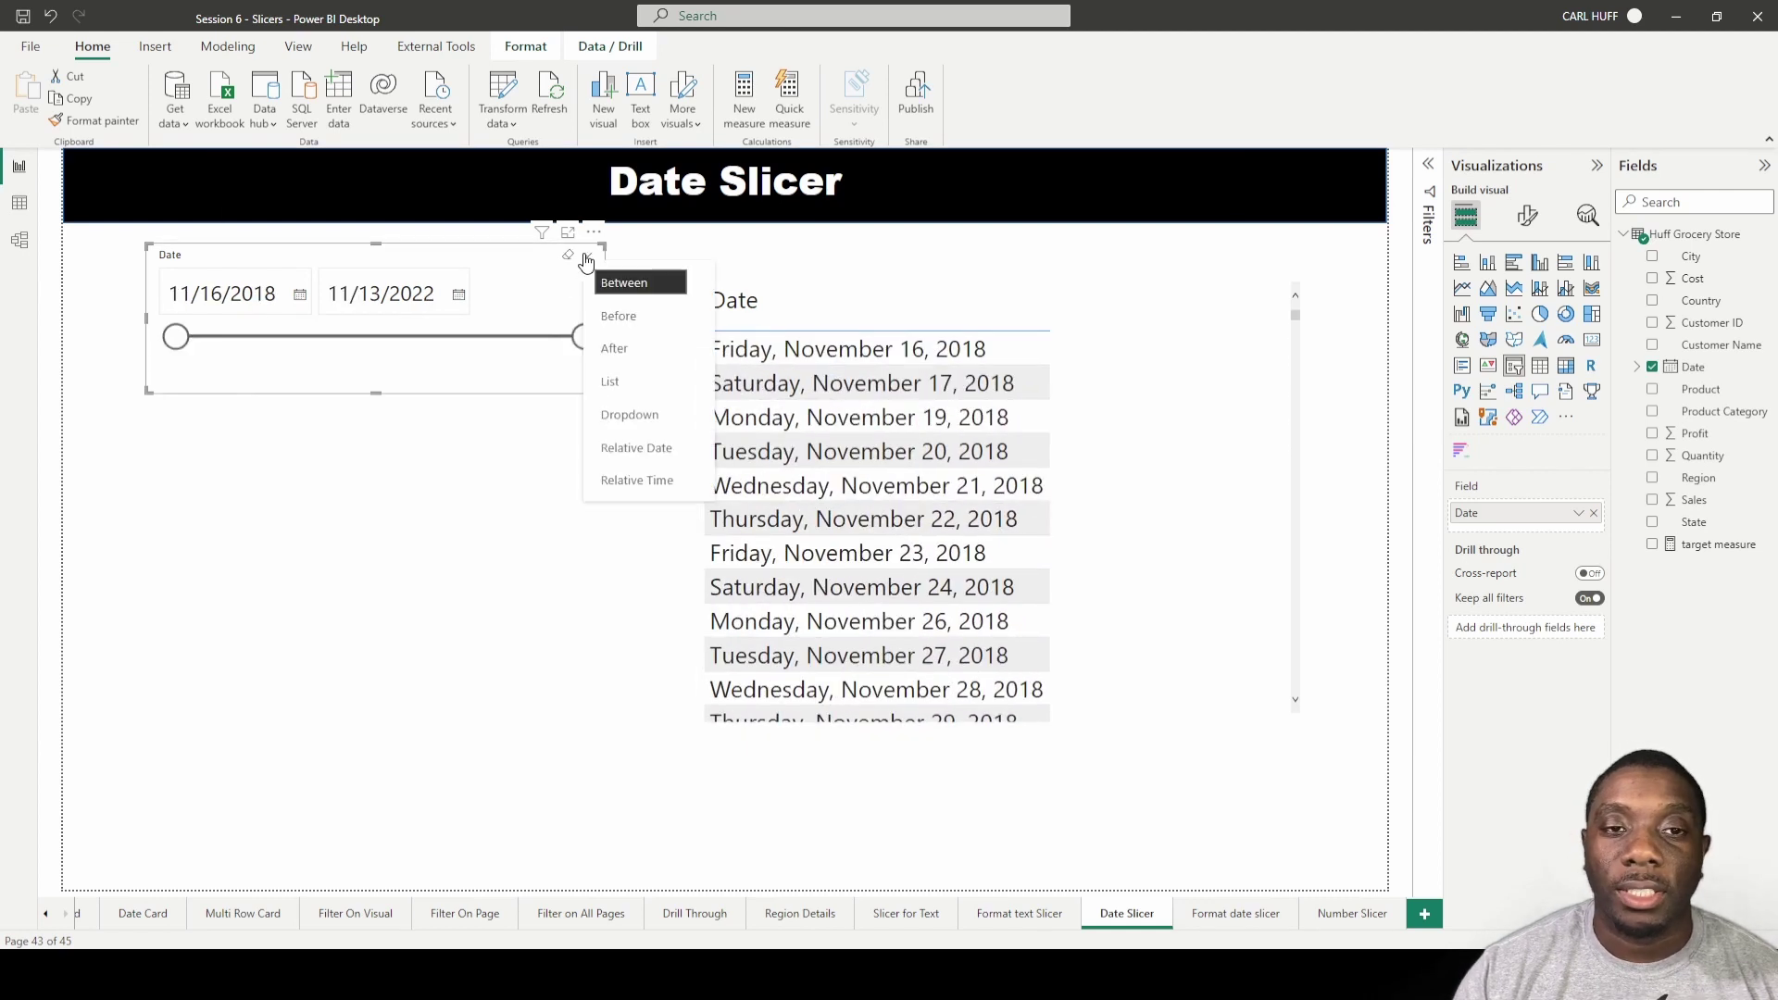
left_click(637, 318)
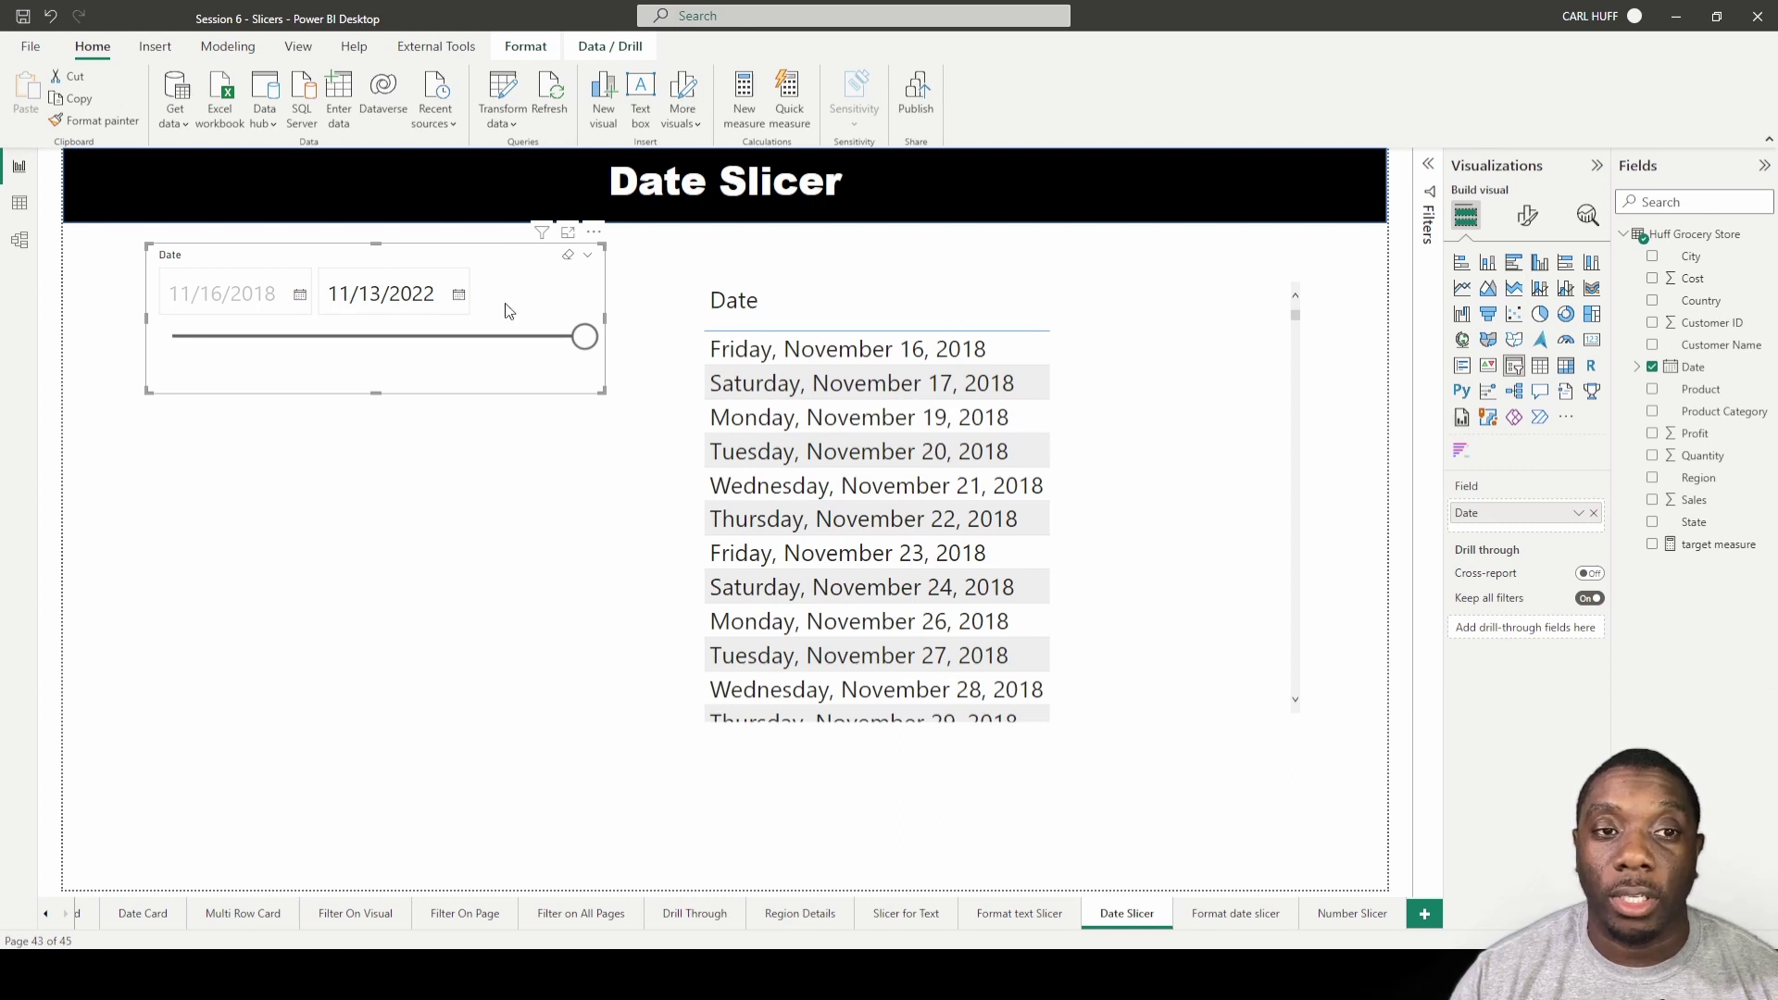
left_click_drag(584, 337, 369, 340)
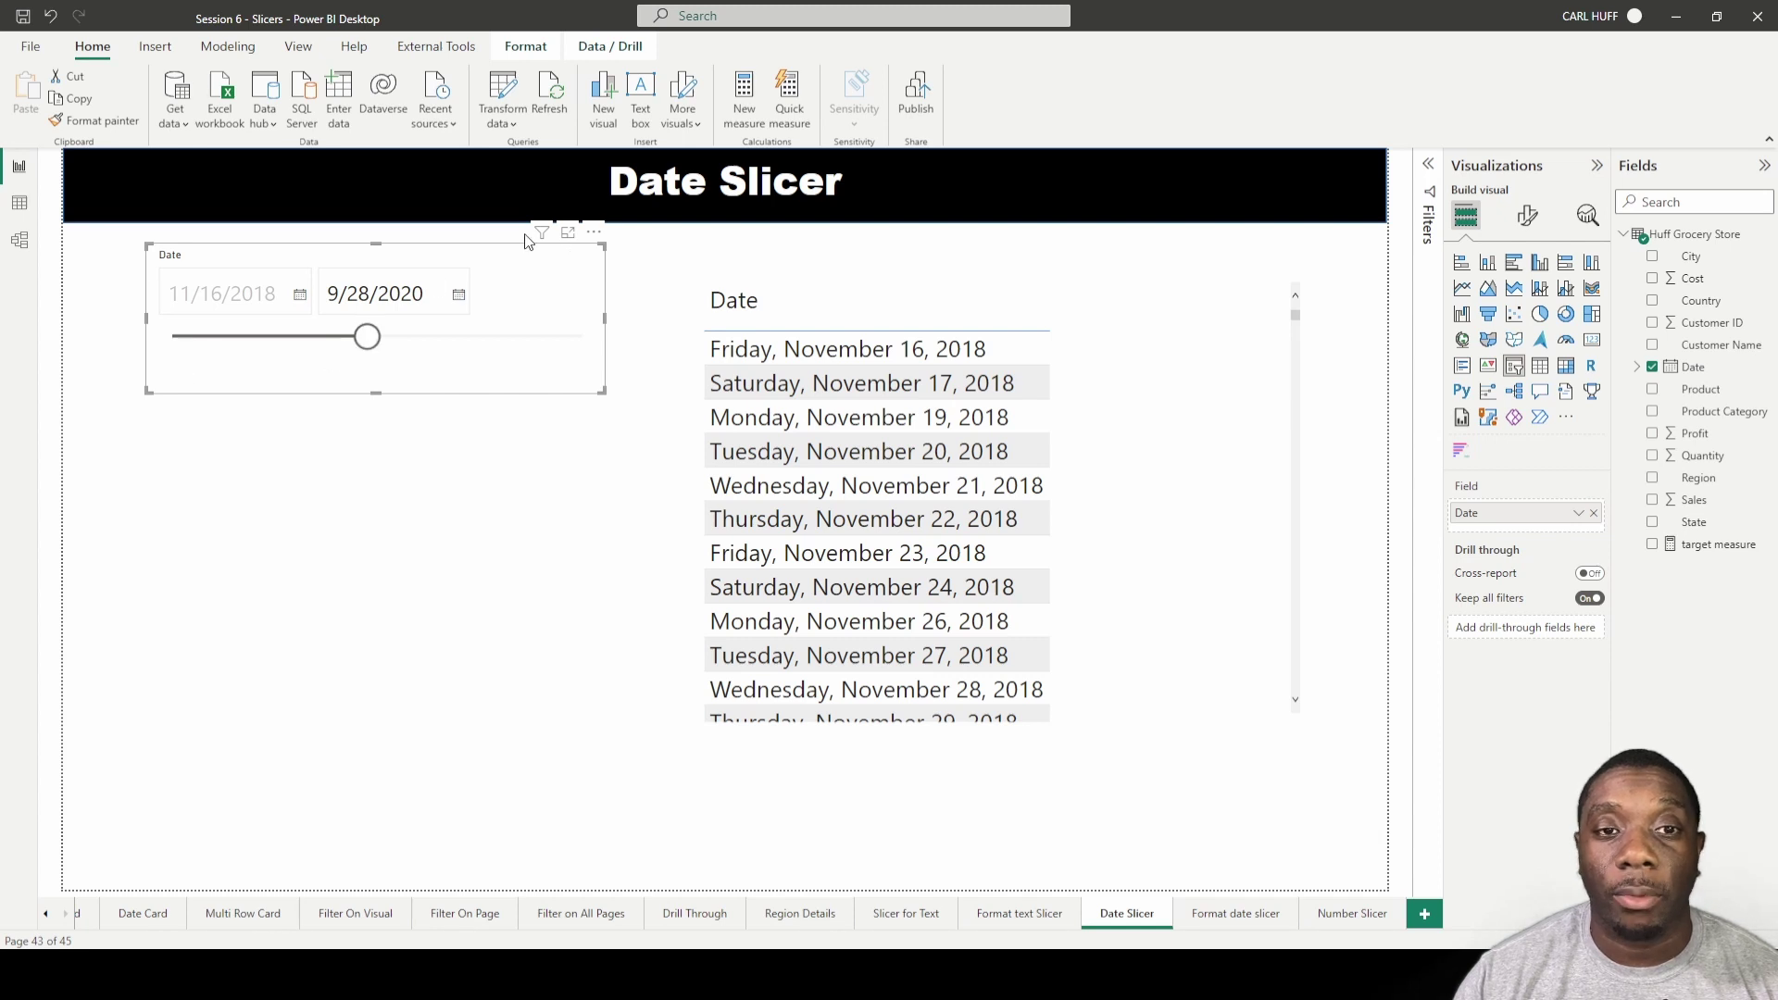
Switch the slicer to After, try a 5/10/2022 start, then return to 11/16/2018
left_click(587, 255)
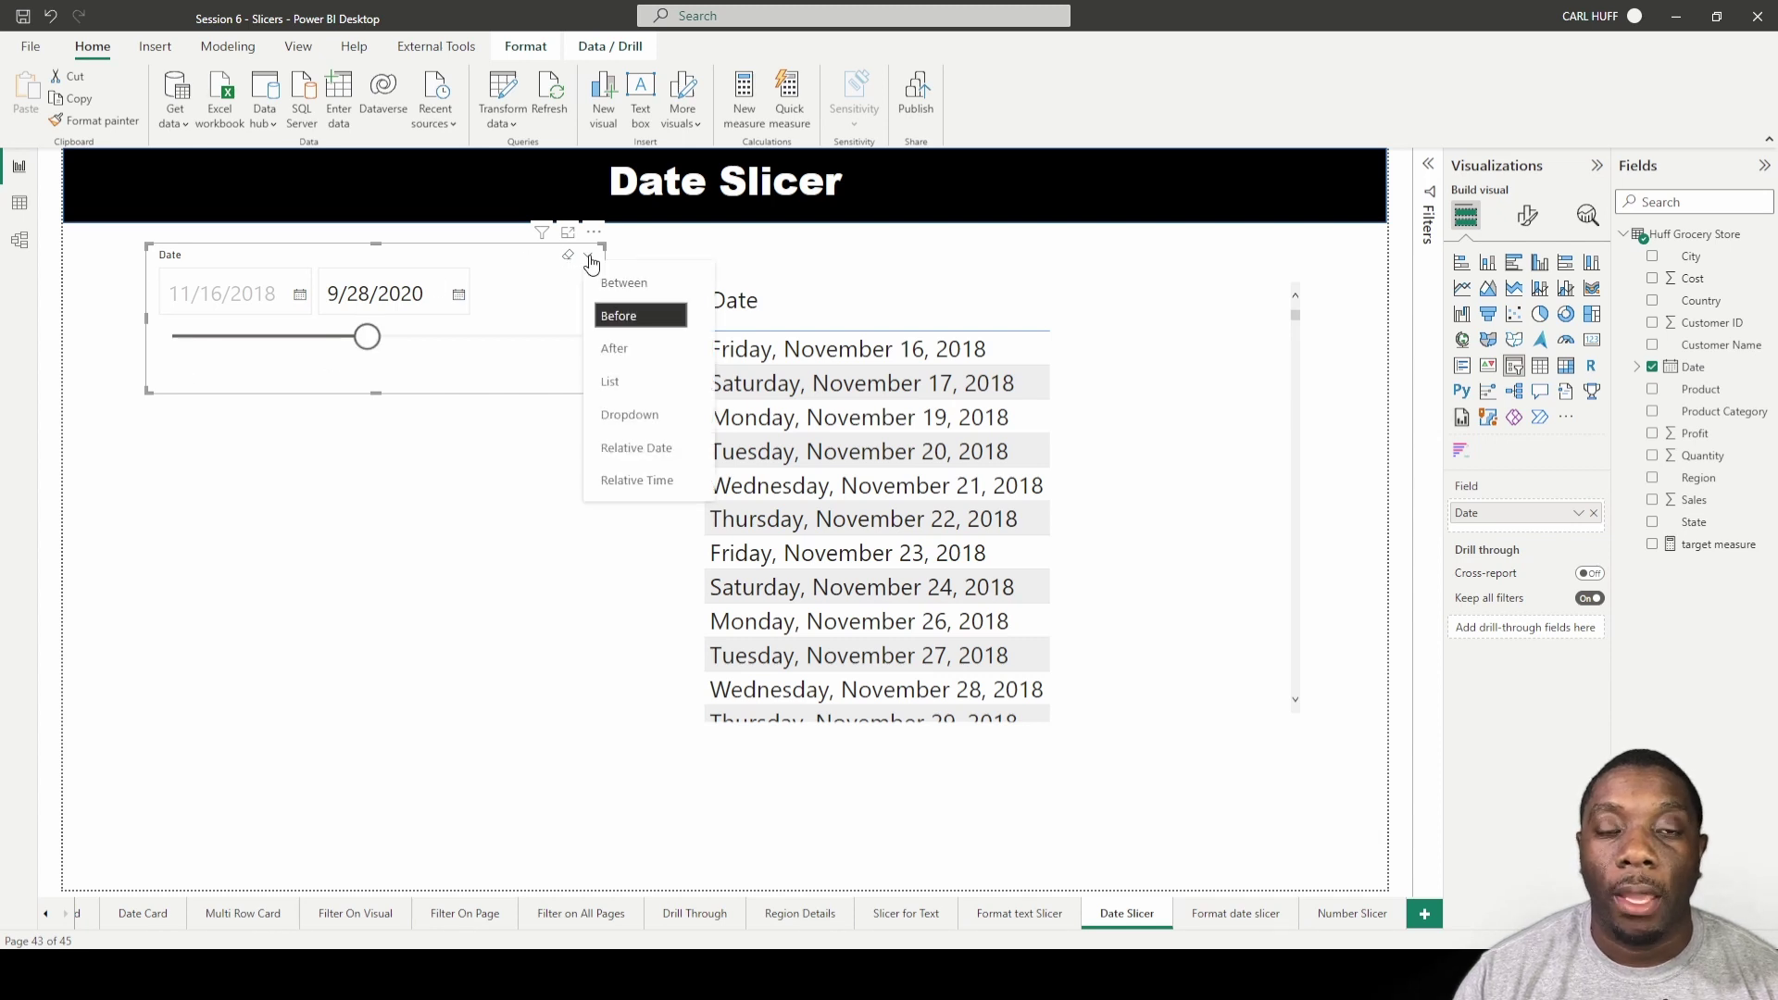
left_click(616, 350)
left_click_drag(367, 337, 83, 342)
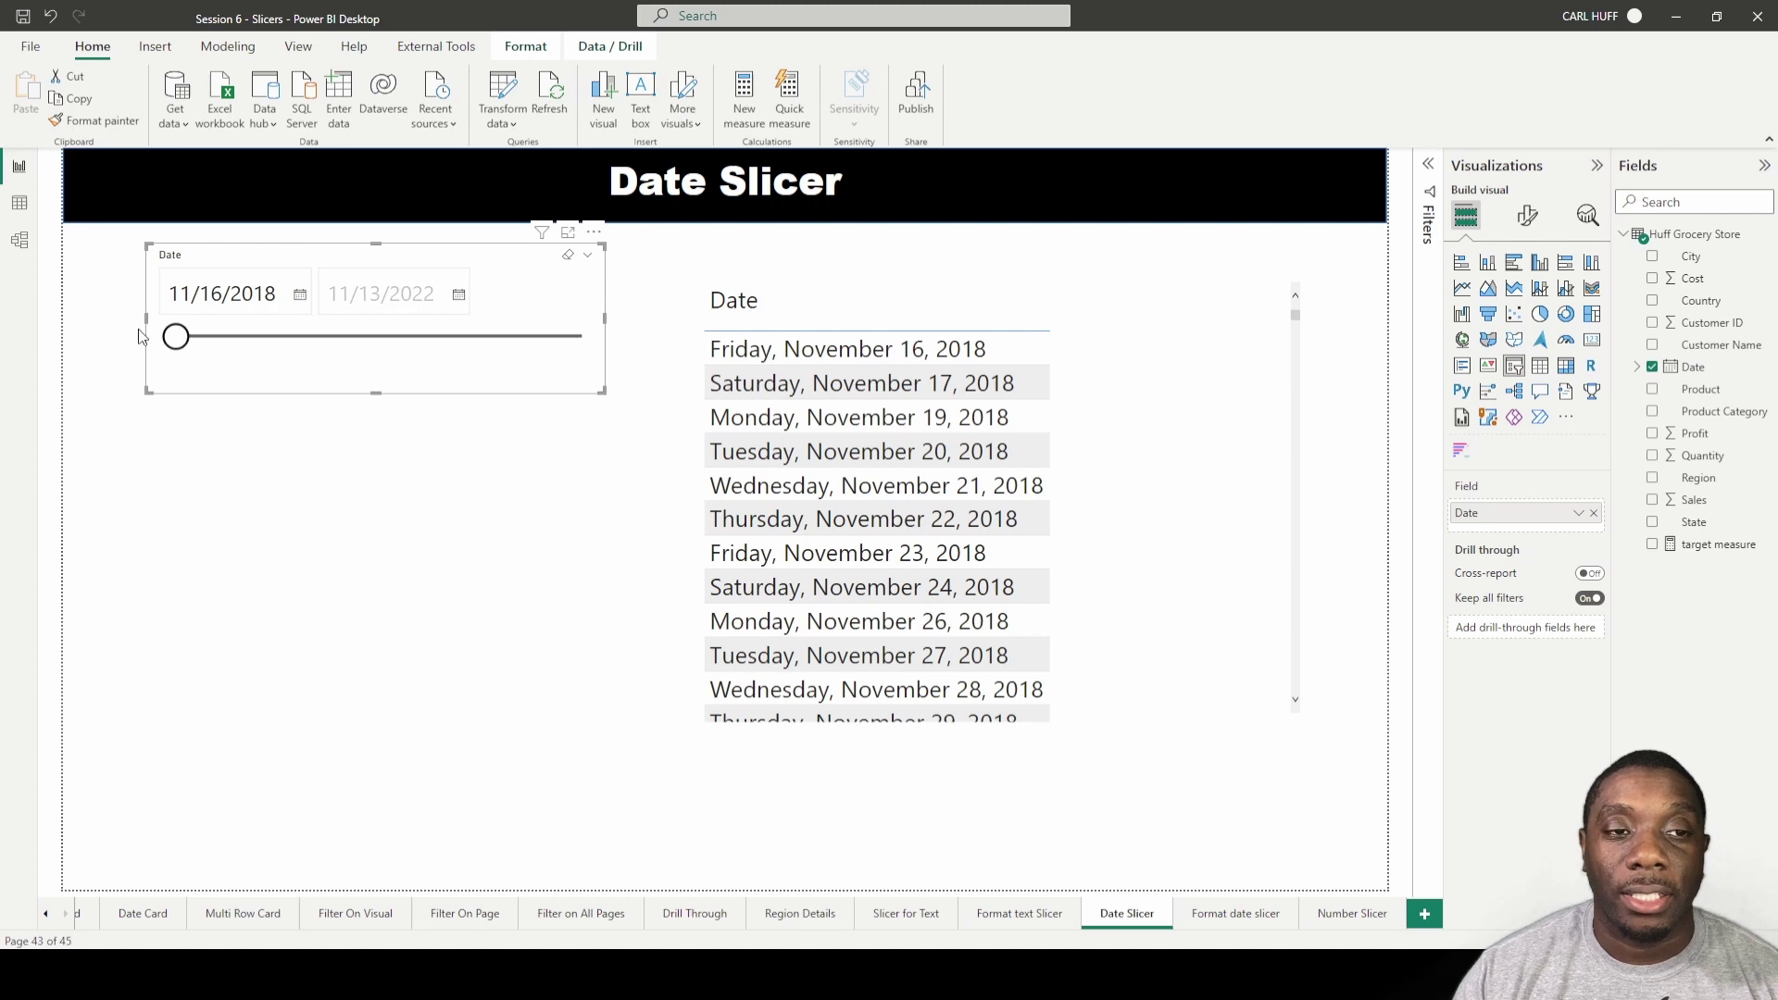
left_click_drag(176, 337, 567, 337)
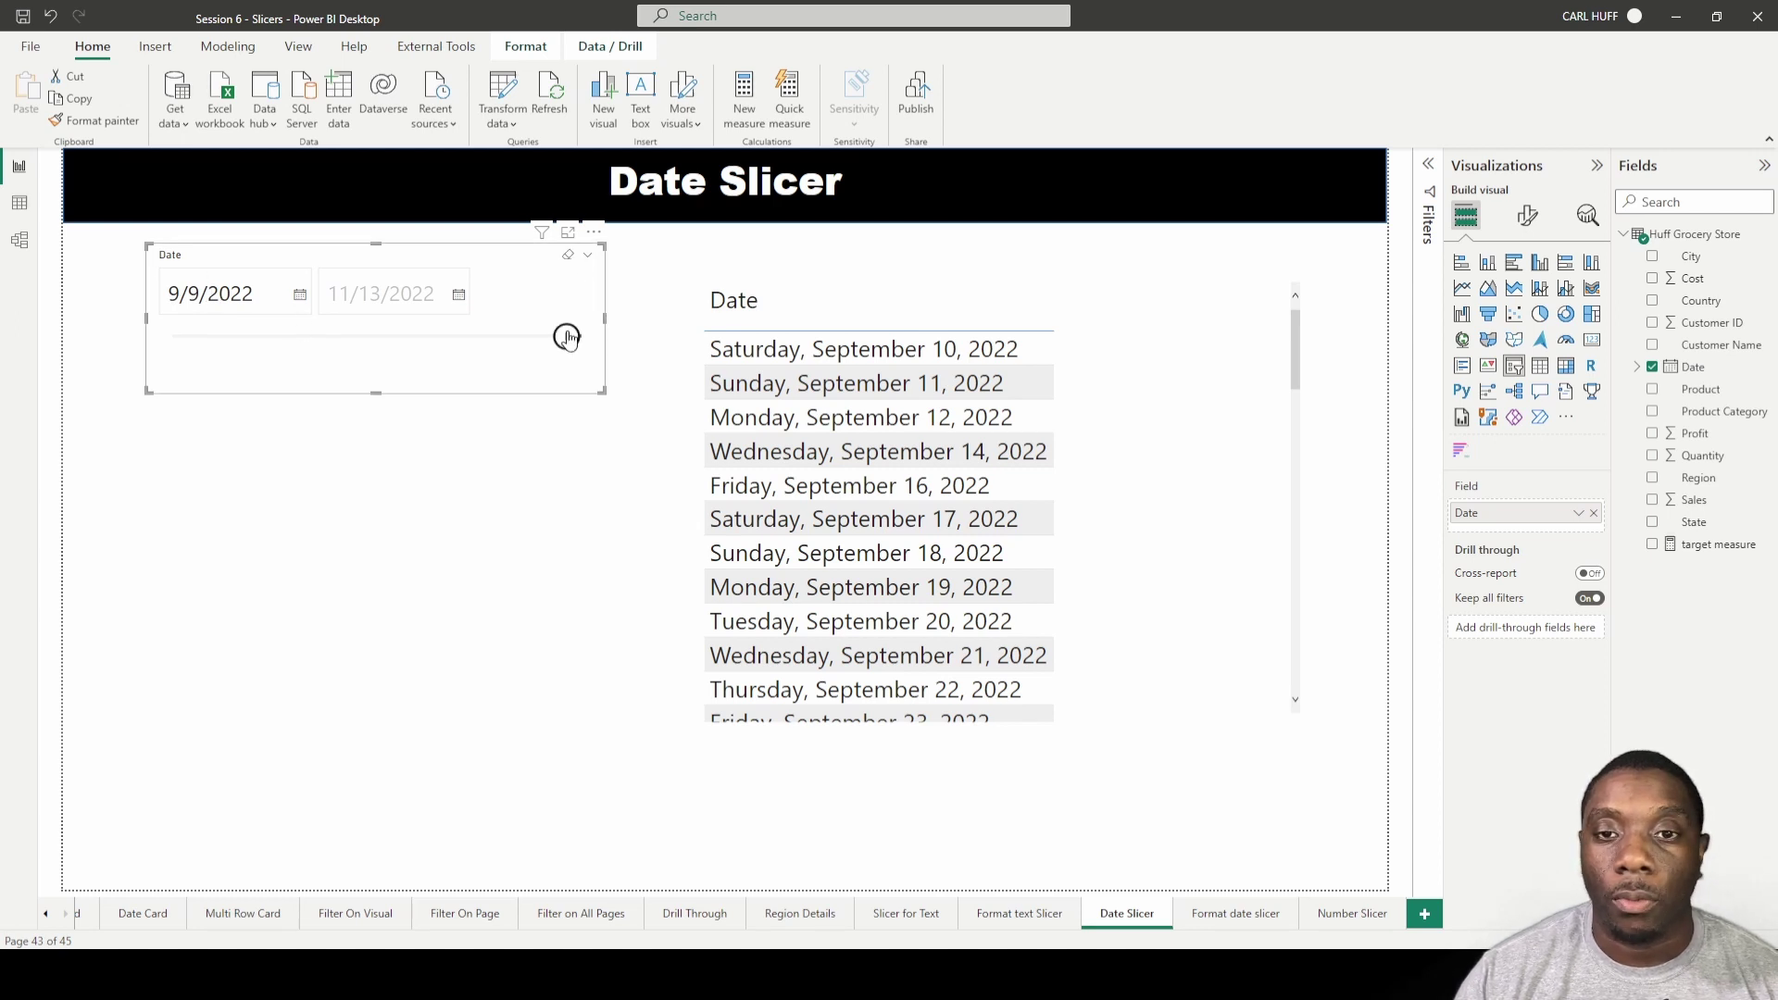
left_click_drag(566, 337, 104, 348)
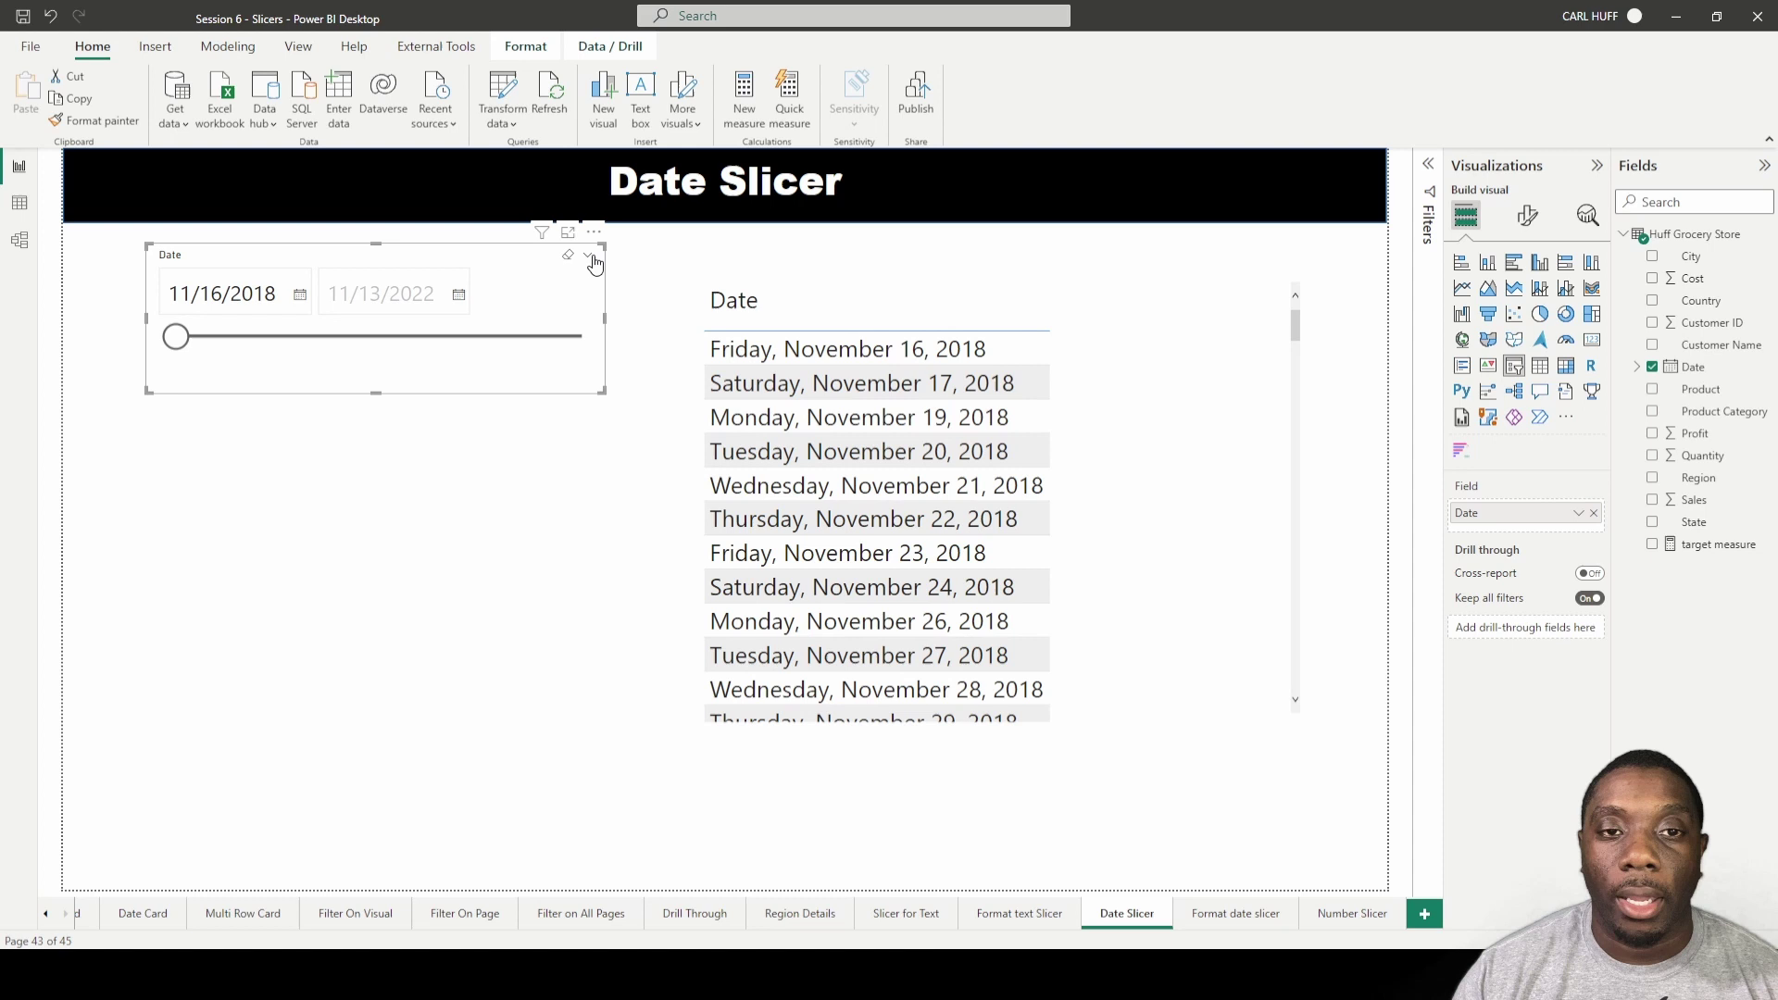
Turn the slicer into a List and stretch it taller to show more dates
left_click(591, 258)
left_click(611, 381)
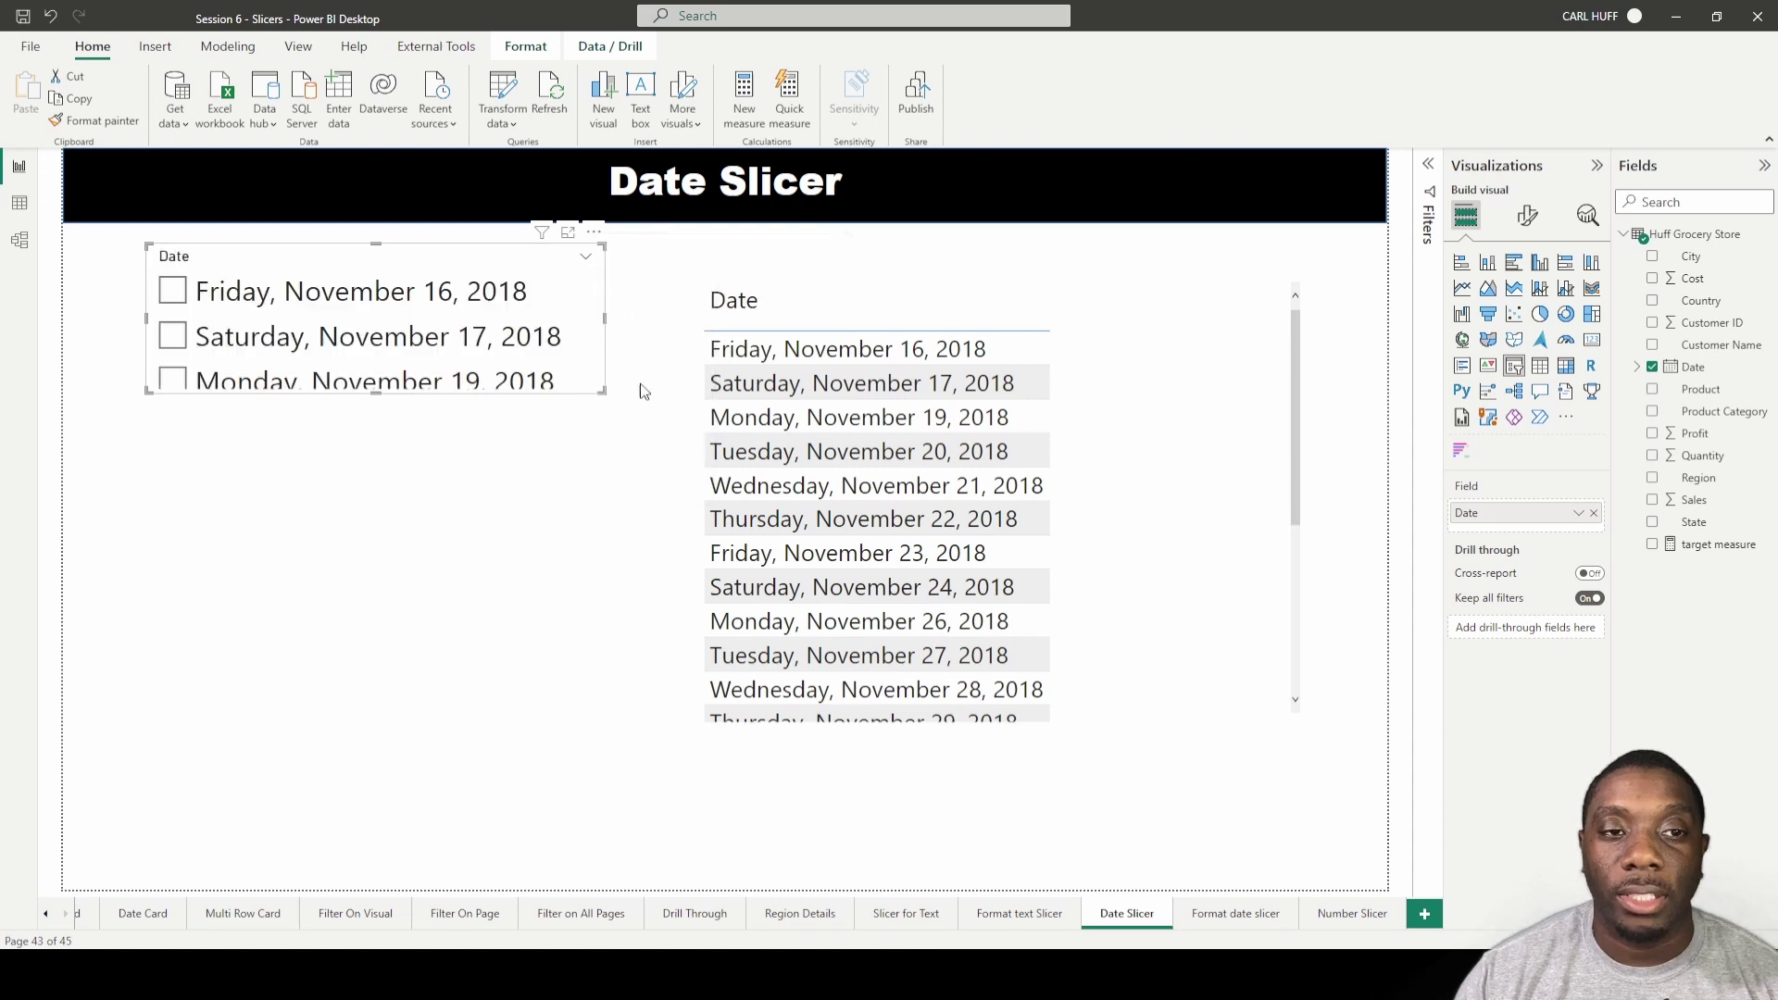
left_click_drag(375, 392, 375, 805)
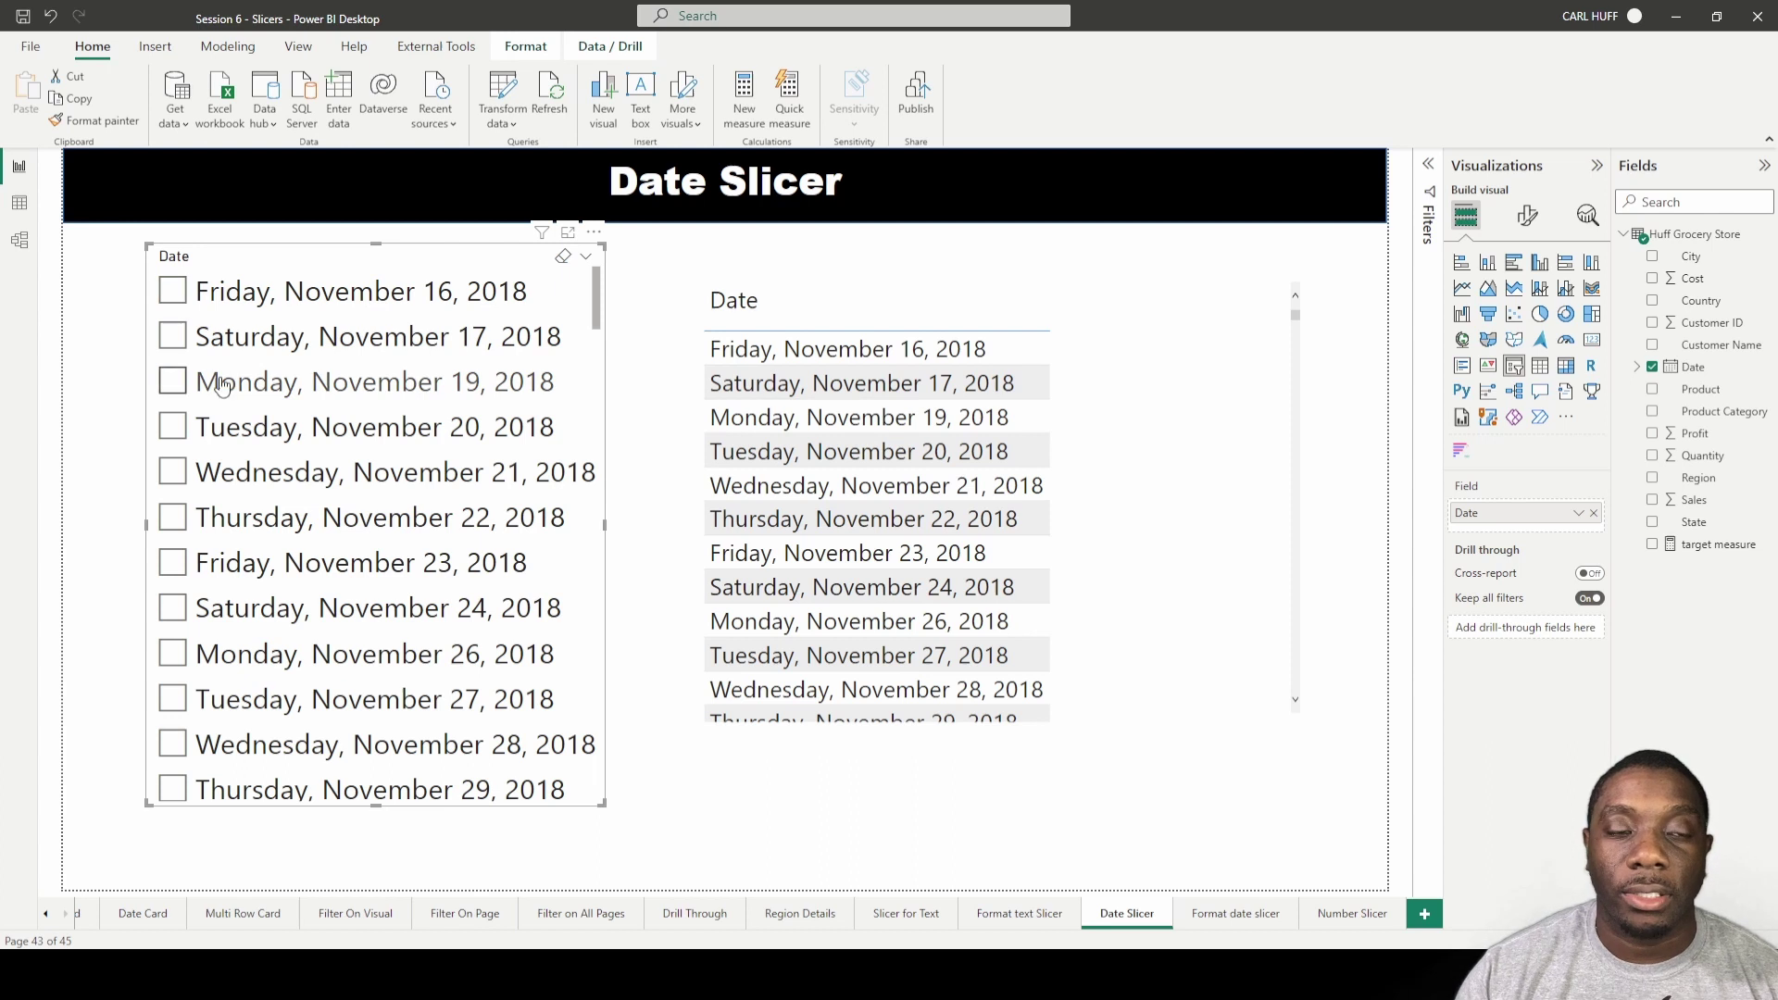
Switch the slicer to Dropdown and browse its dates, leaving All selected
left_click(585, 257)
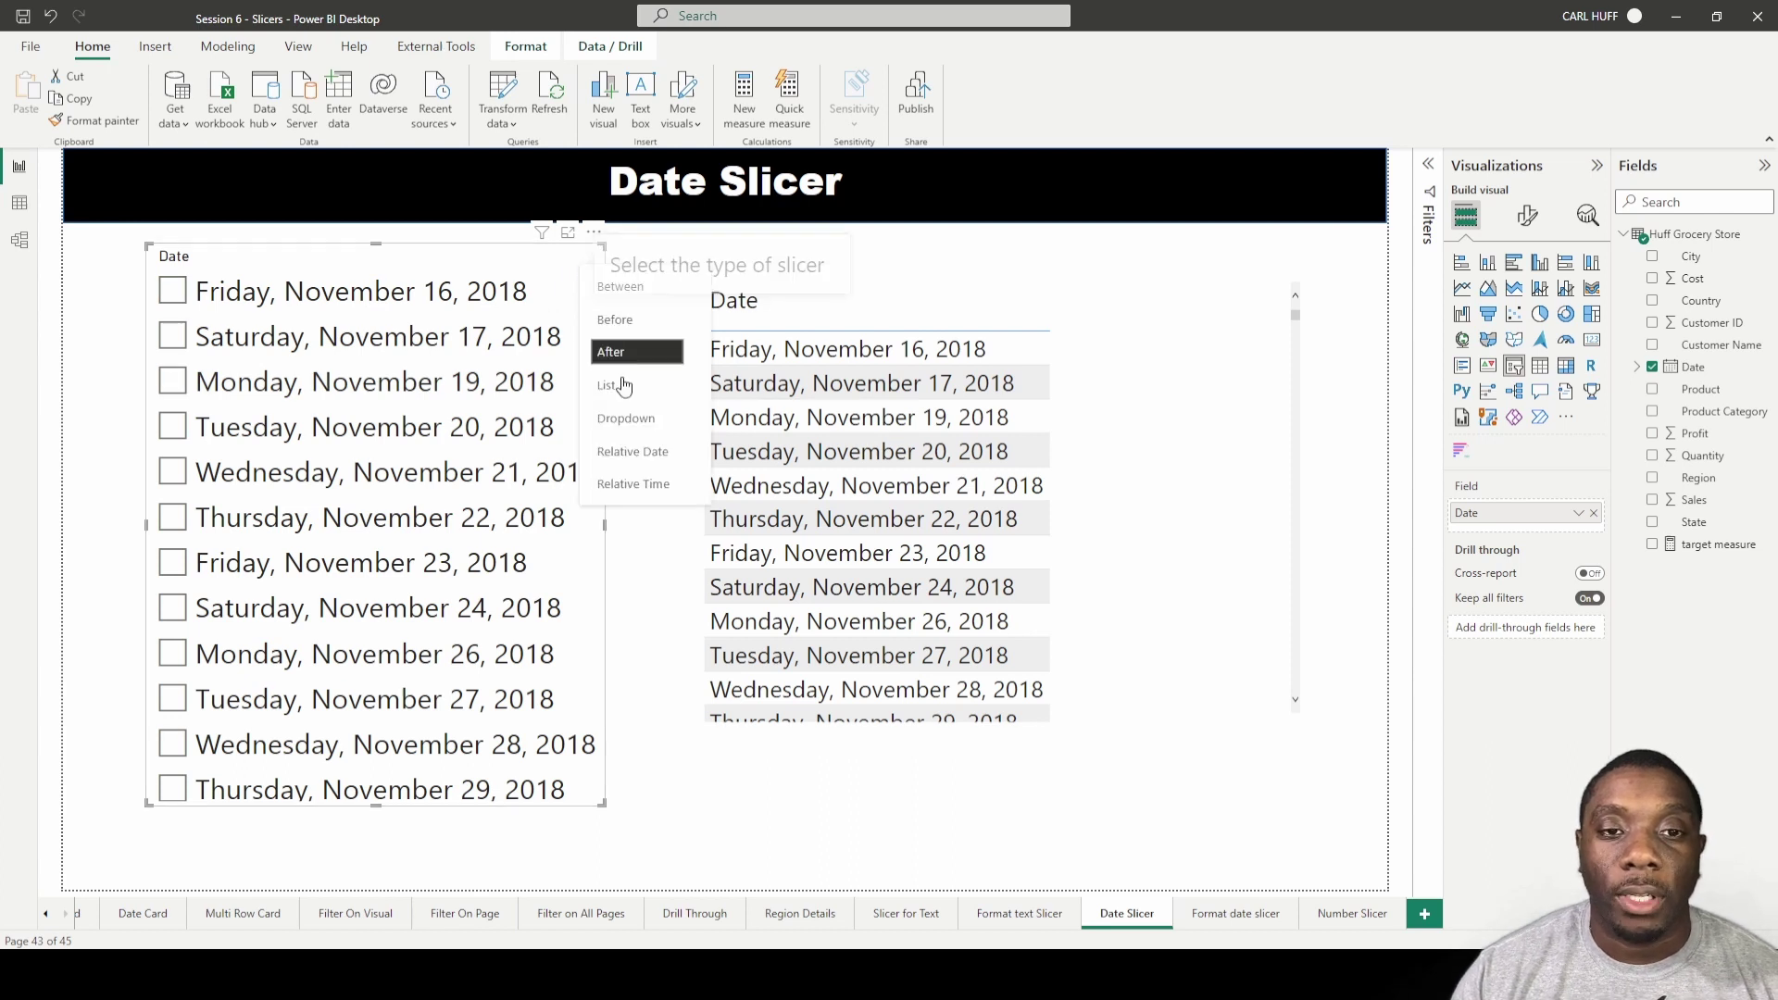
left_click(632, 420)
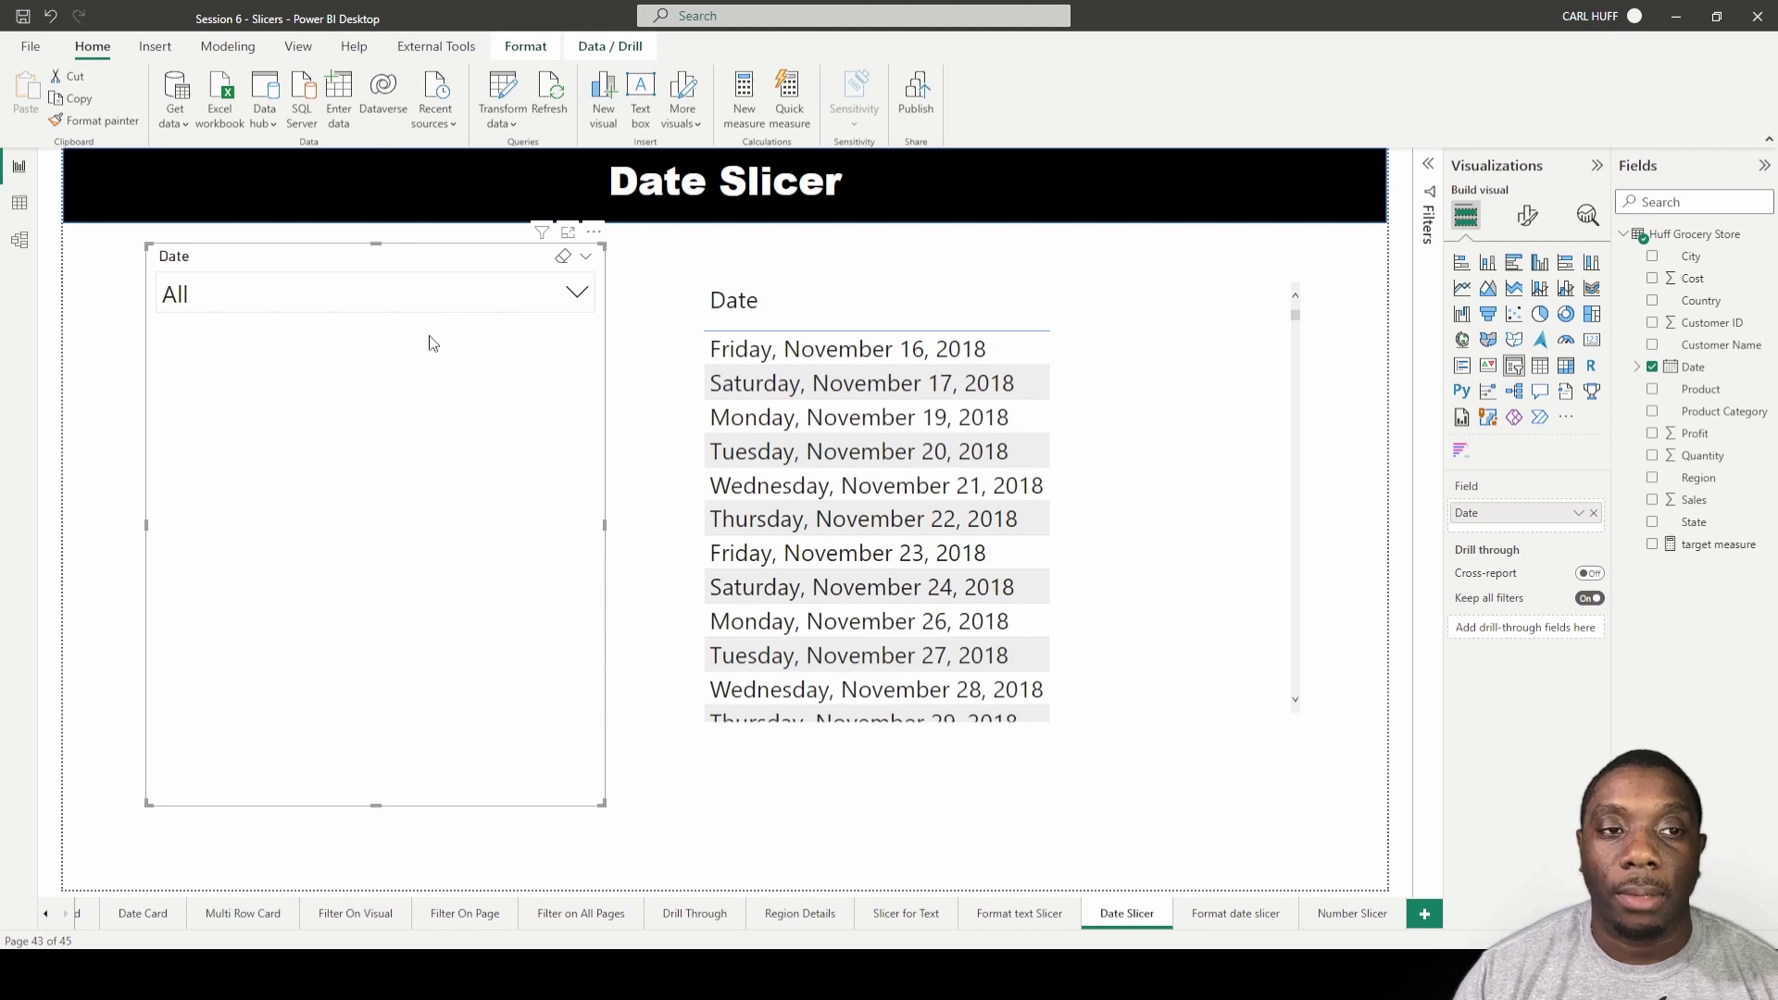
left_click(576, 294)
scroll(319, 397, "down", 1)
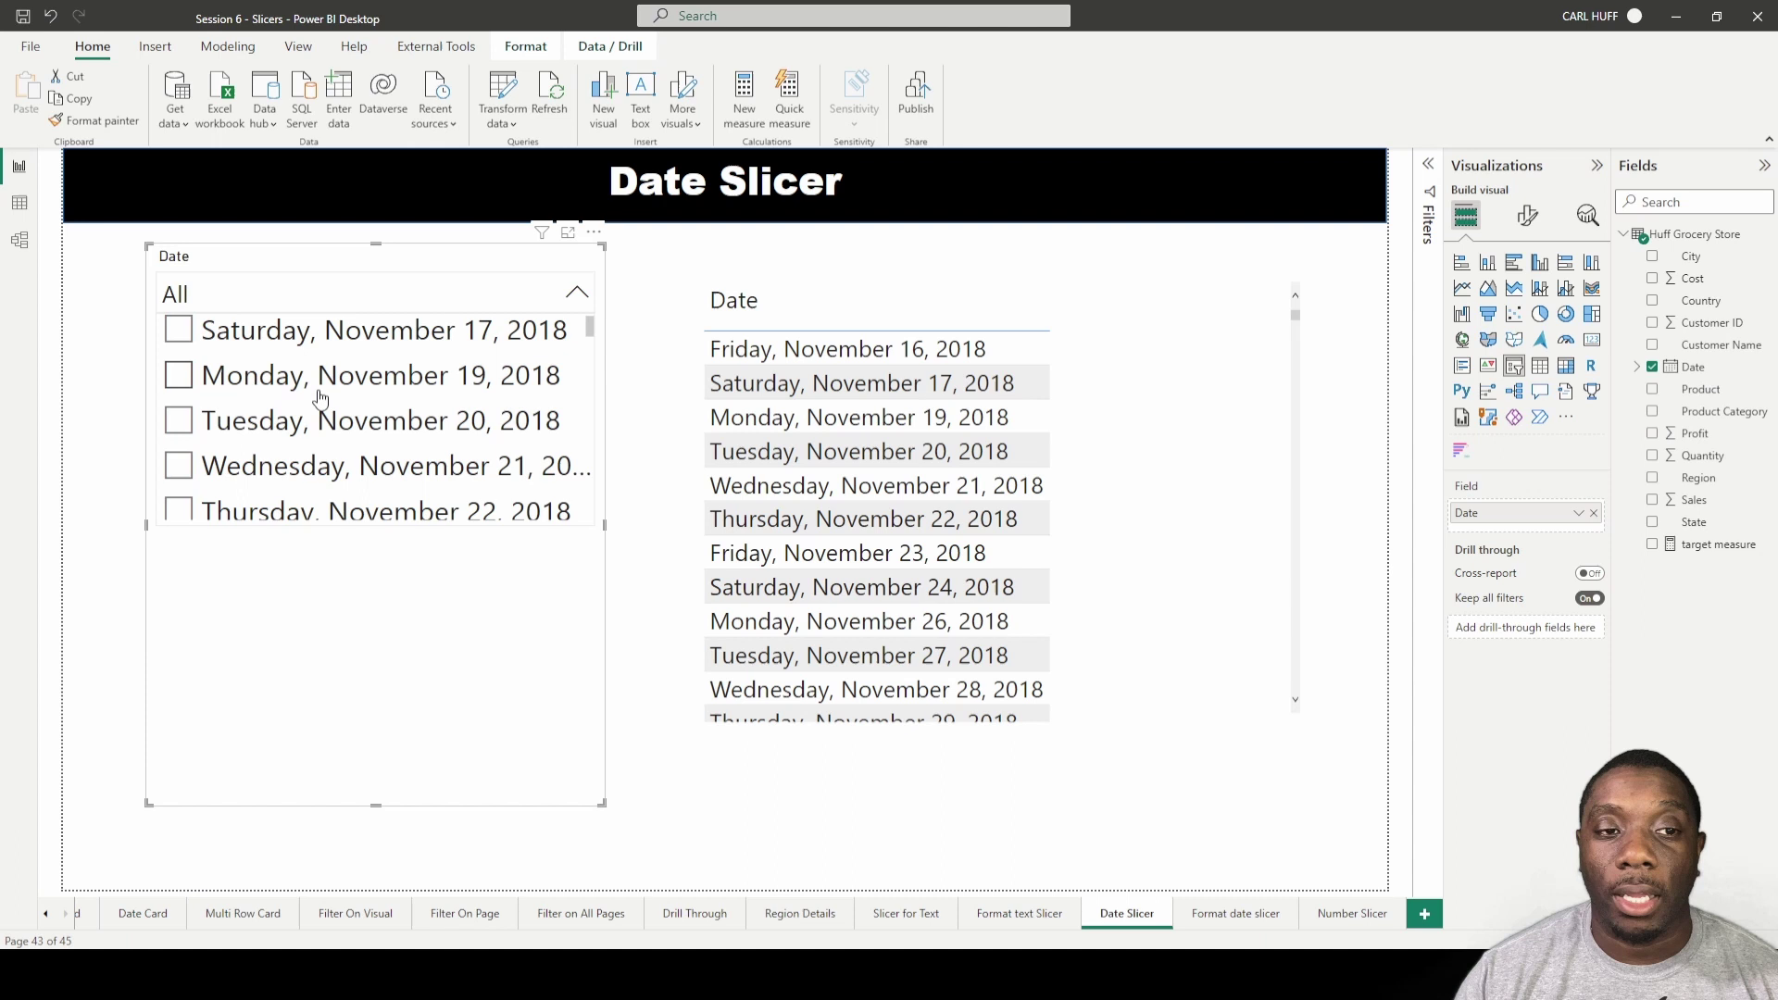
scroll(319, 397, "down", 4)
scroll(318, 385, "up", 3)
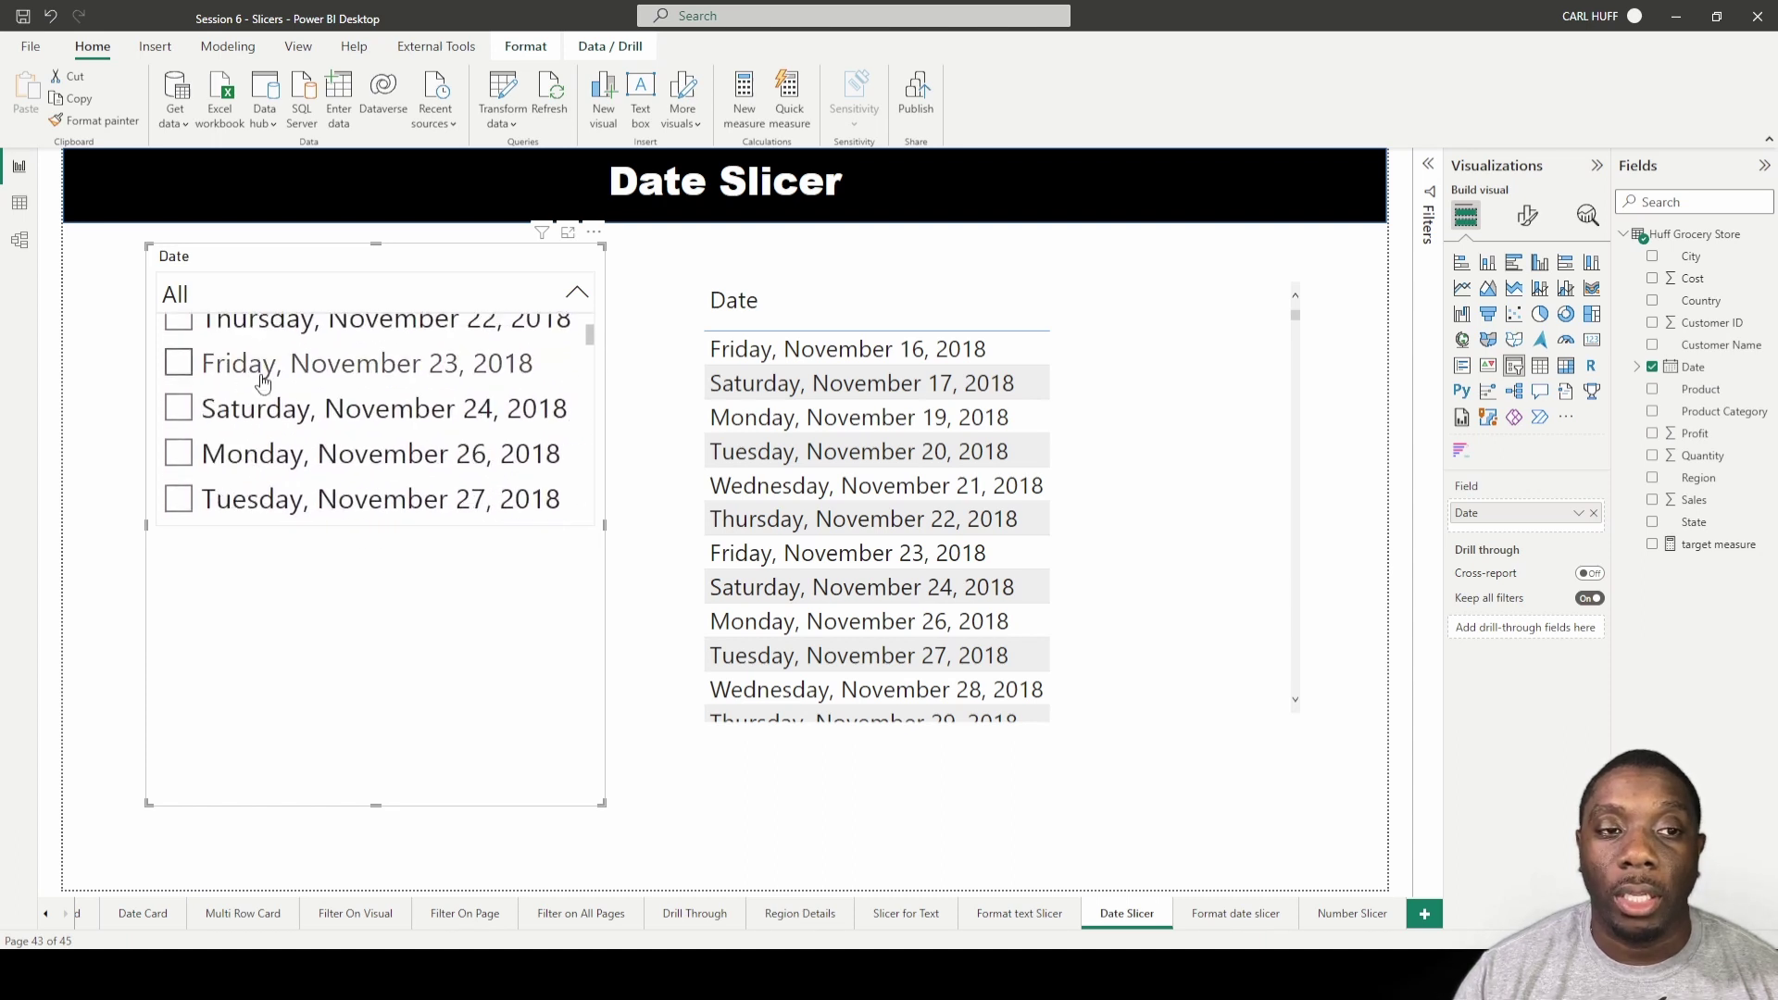
scroll(262, 381, "up", 3)
Switch the slicer to Relative Date, keeping Last as the period
left_click(585, 258)
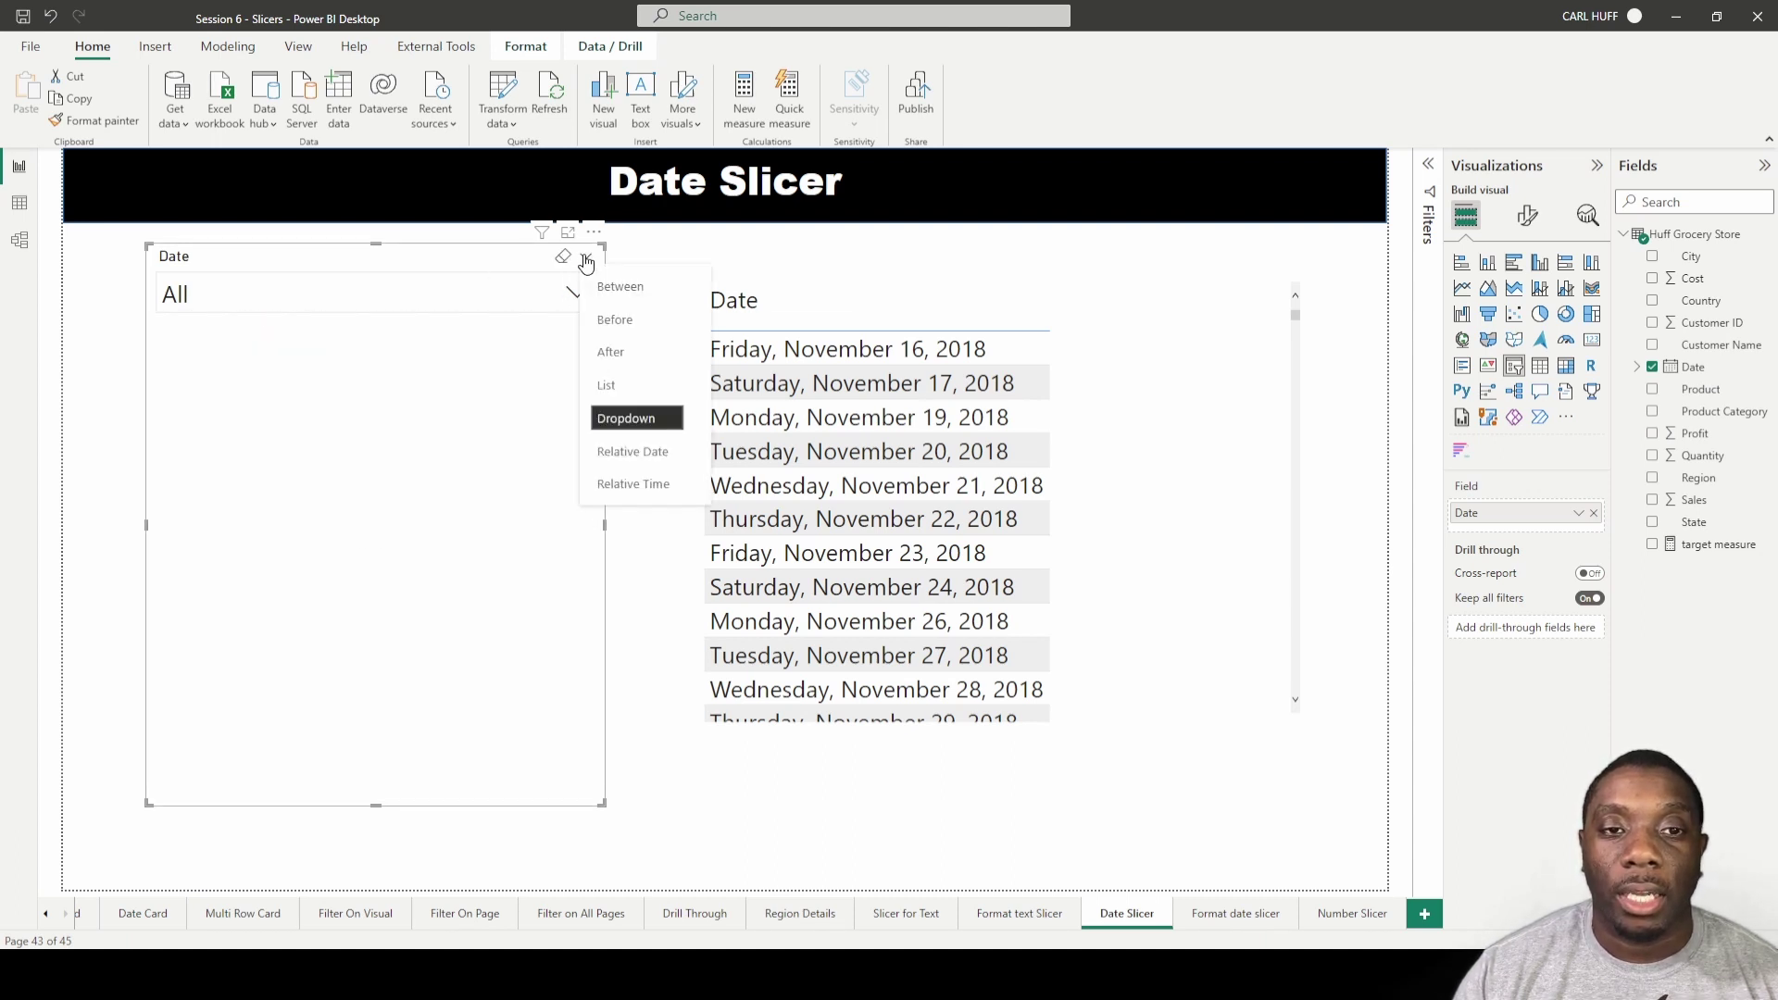
left_click(622, 451)
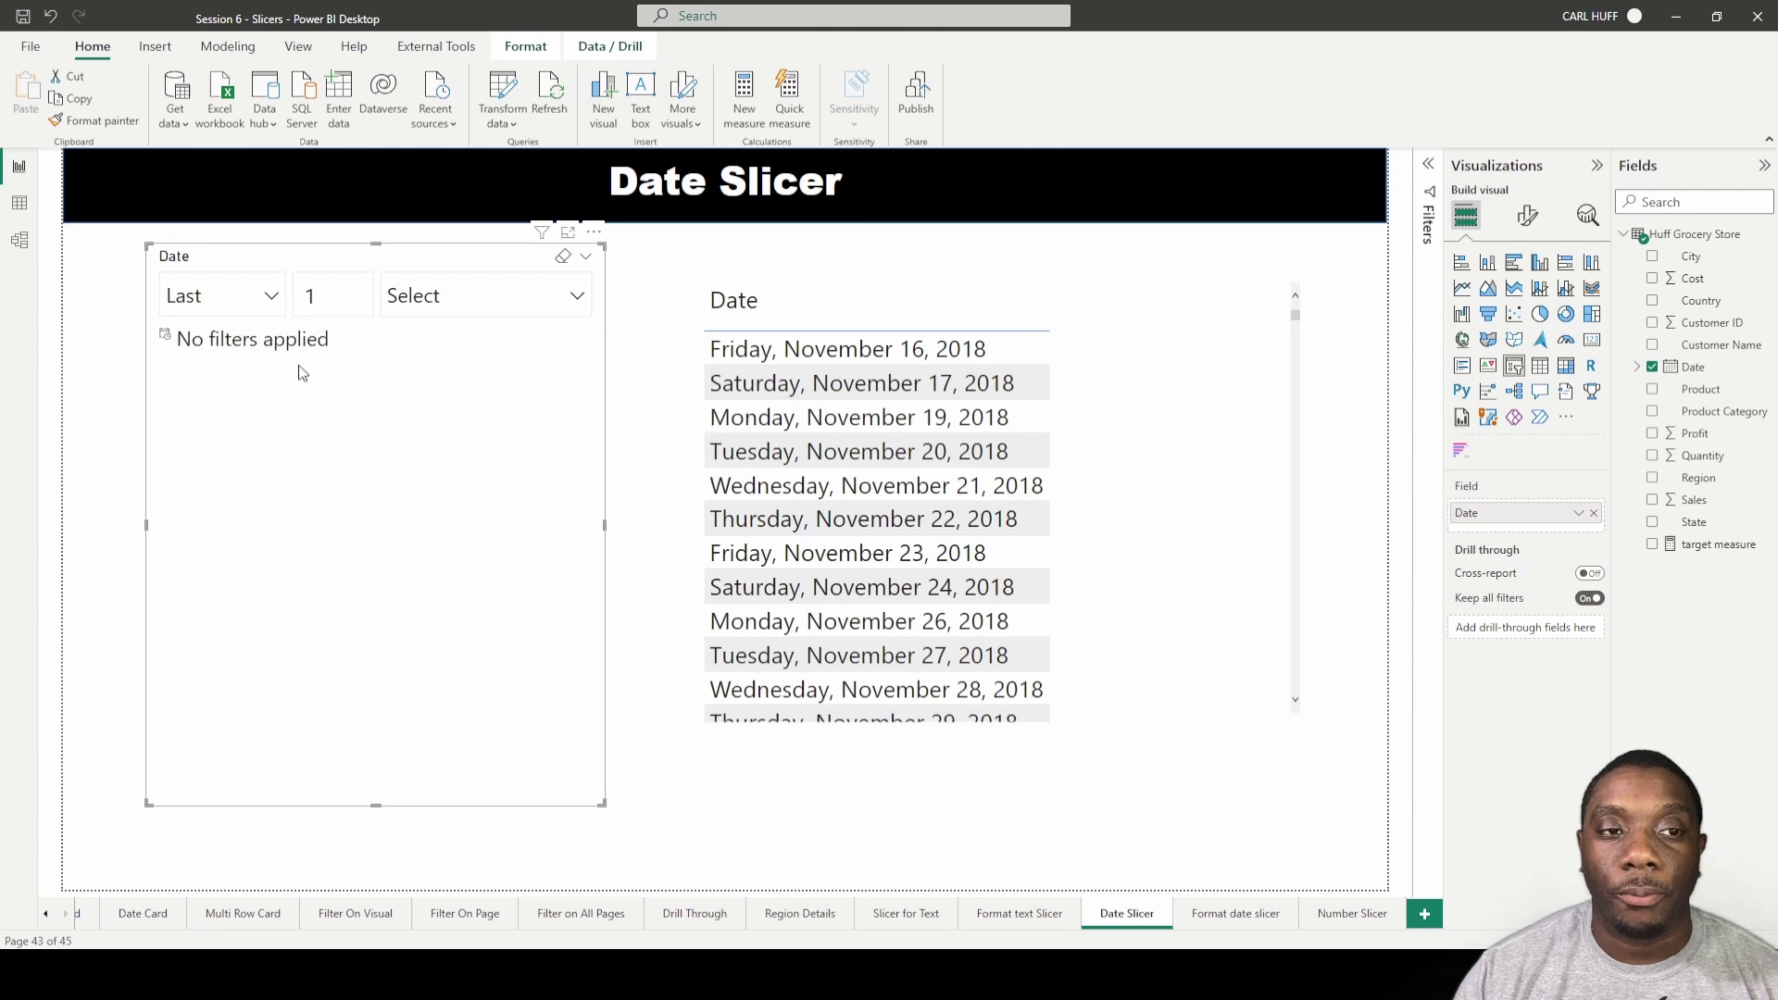
left_click(273, 296)
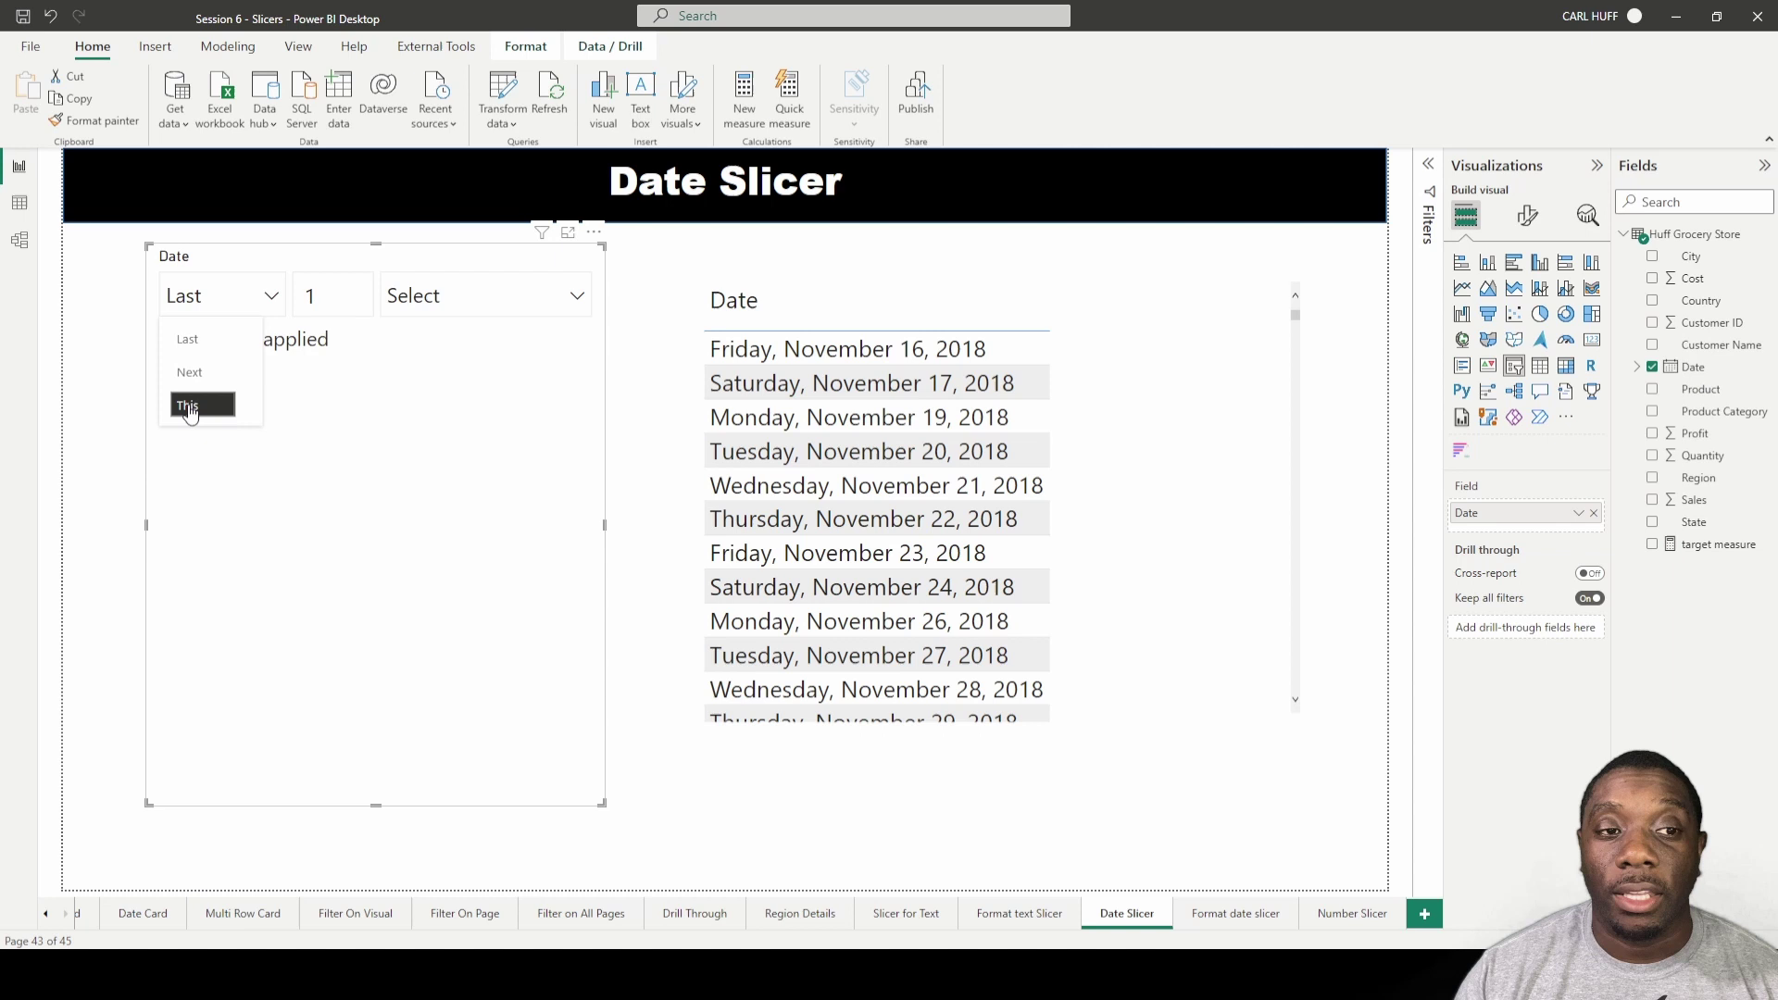
left_click(190, 339)
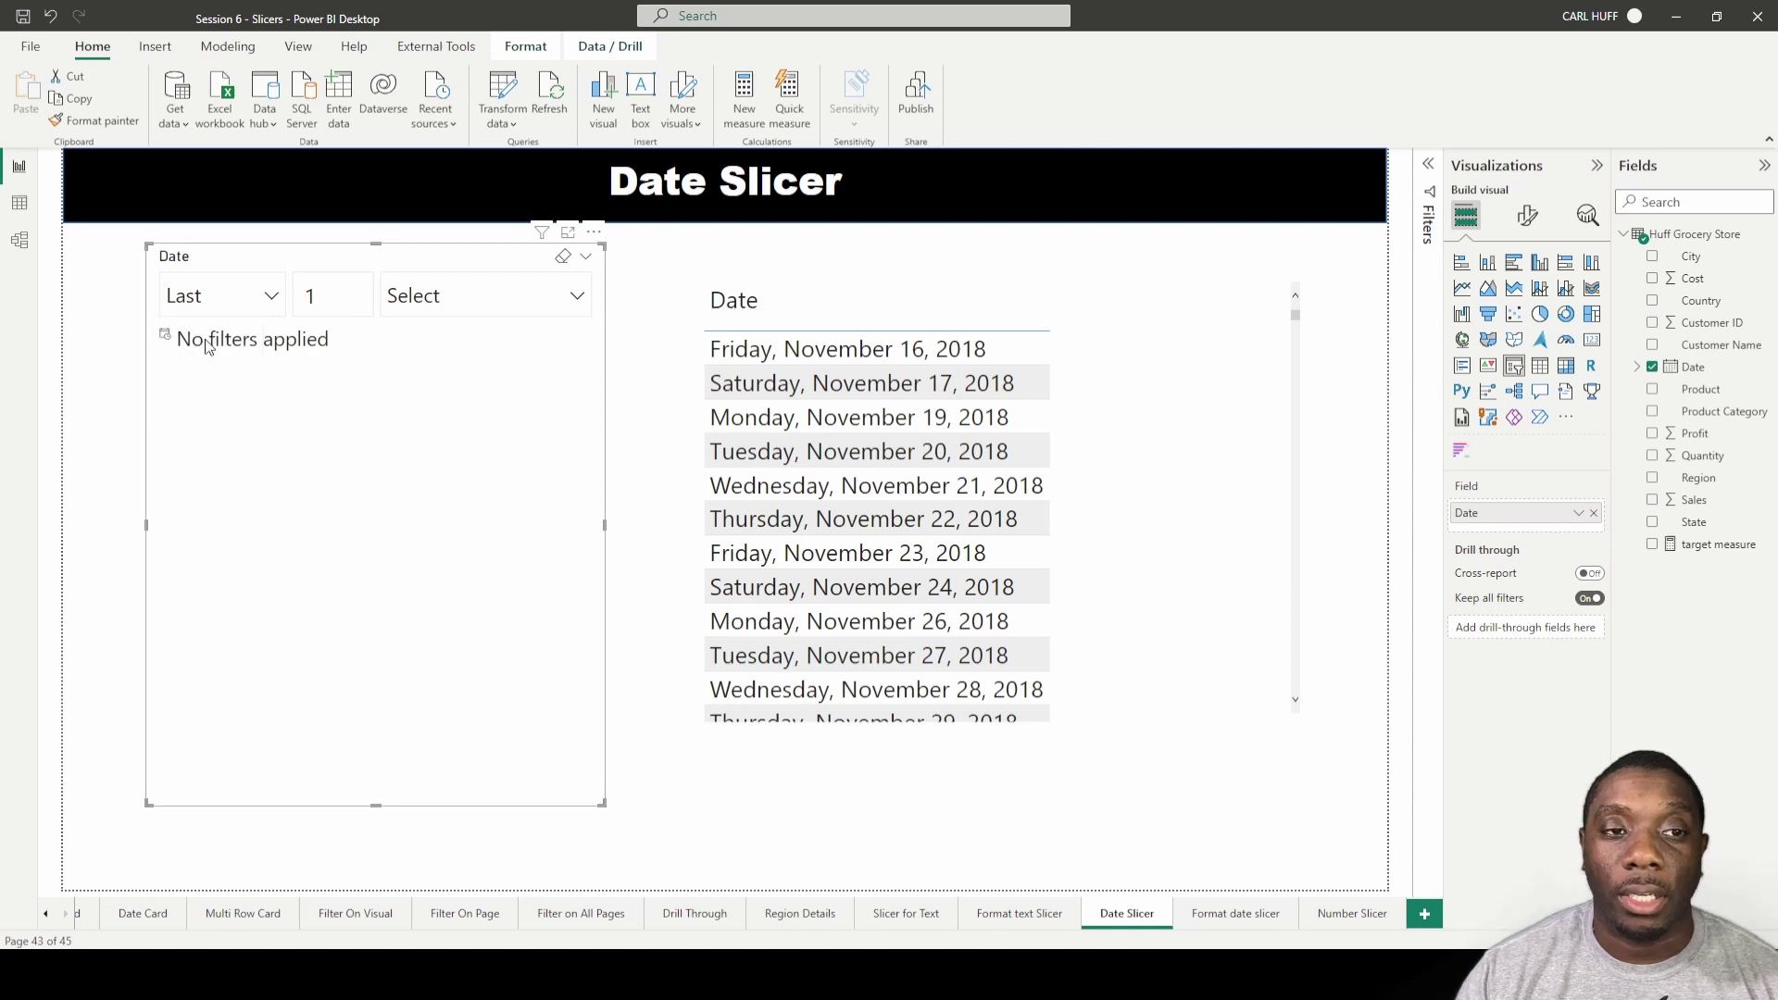
Cycle the Last 1 unit through Days, Weeks and Months, ending on Years
double_click(354, 286)
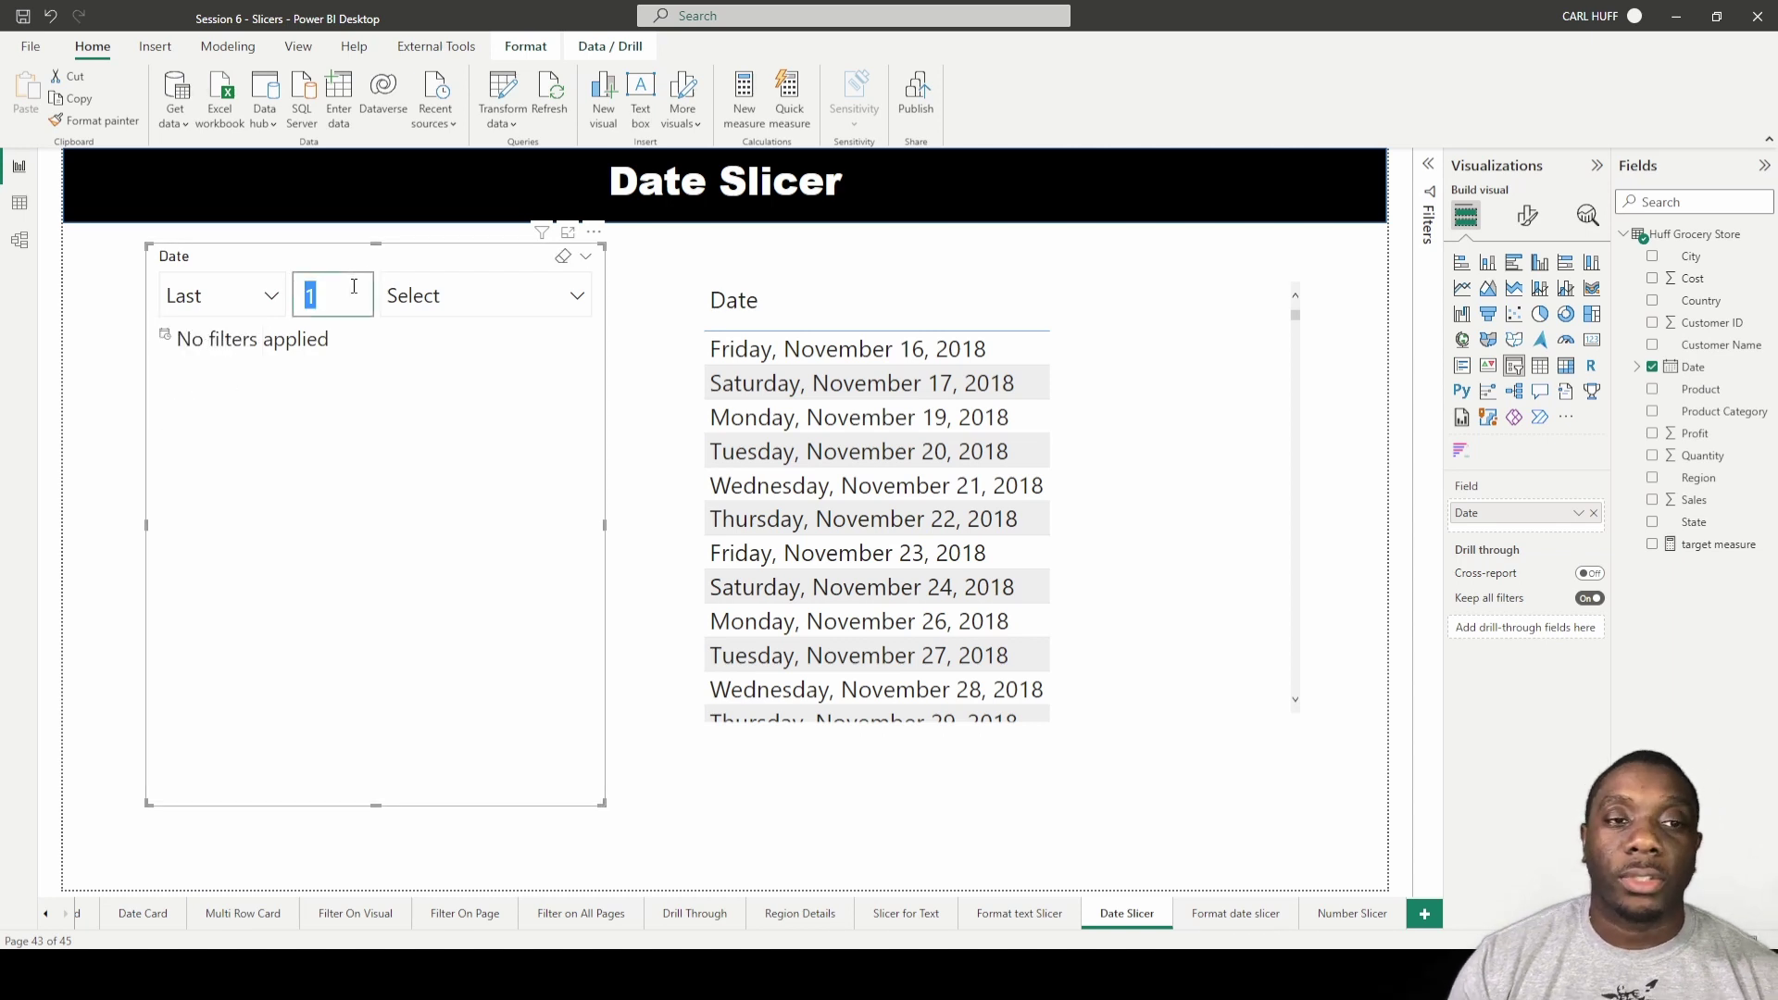
left_click(417, 299)
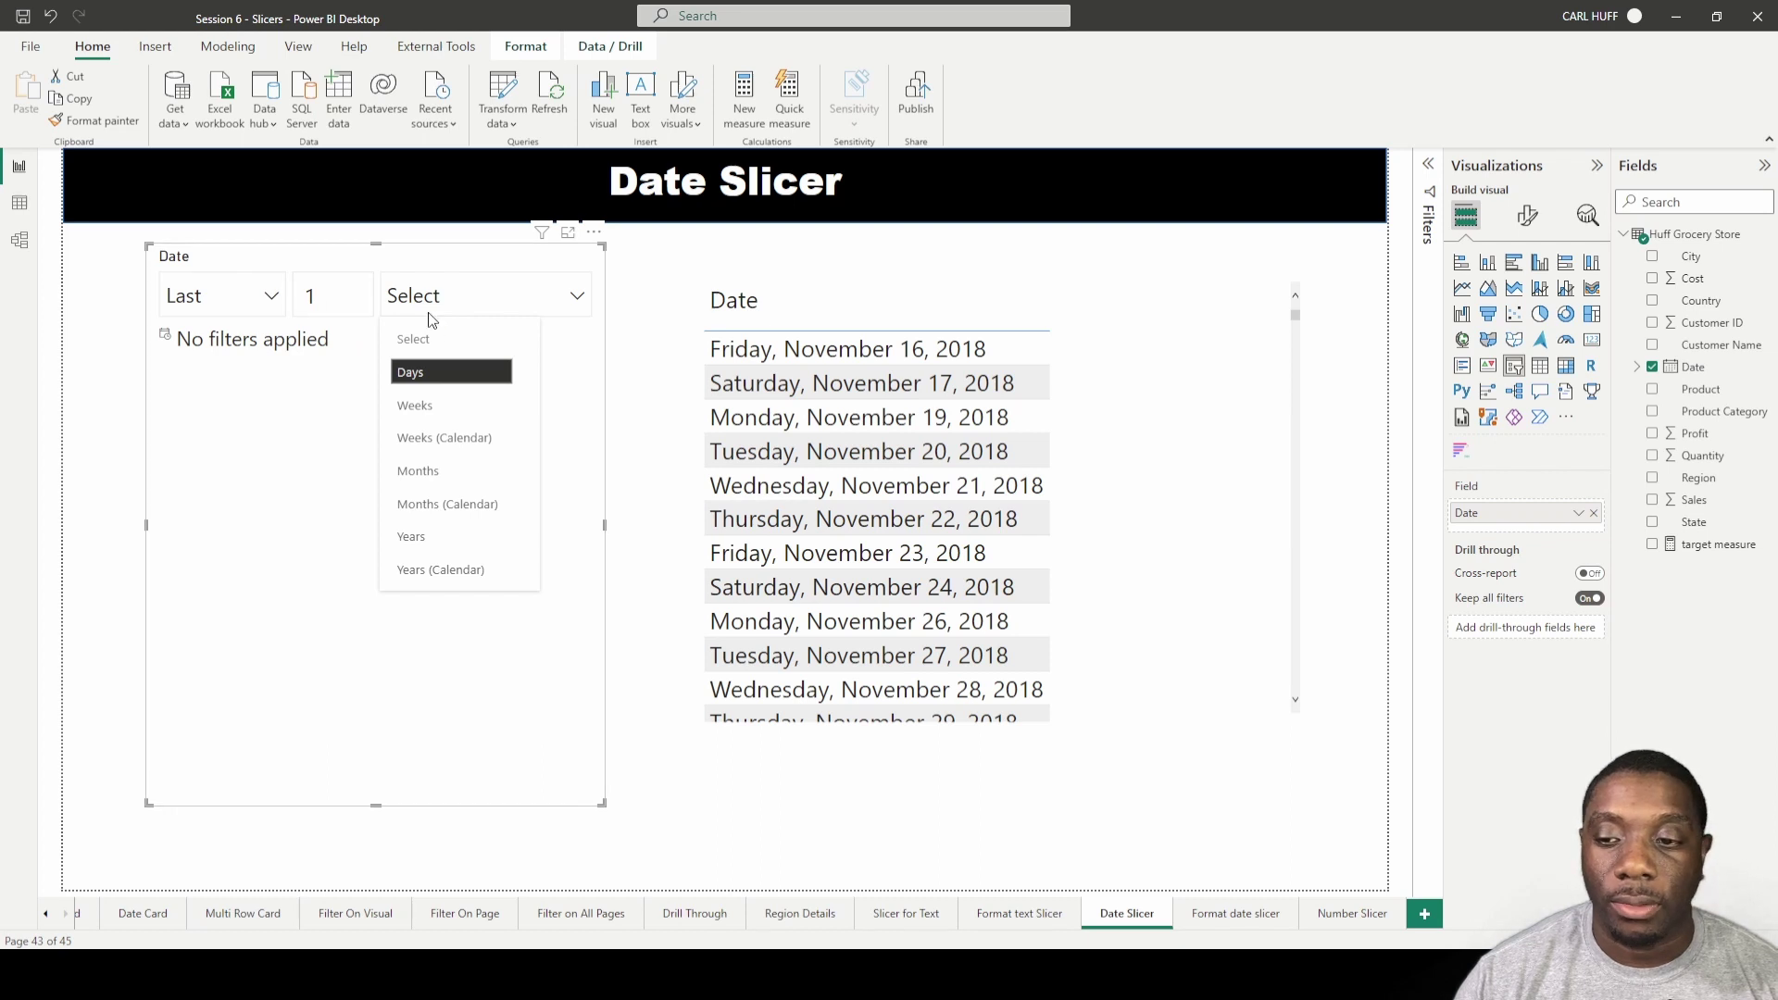
left_click(408, 372)
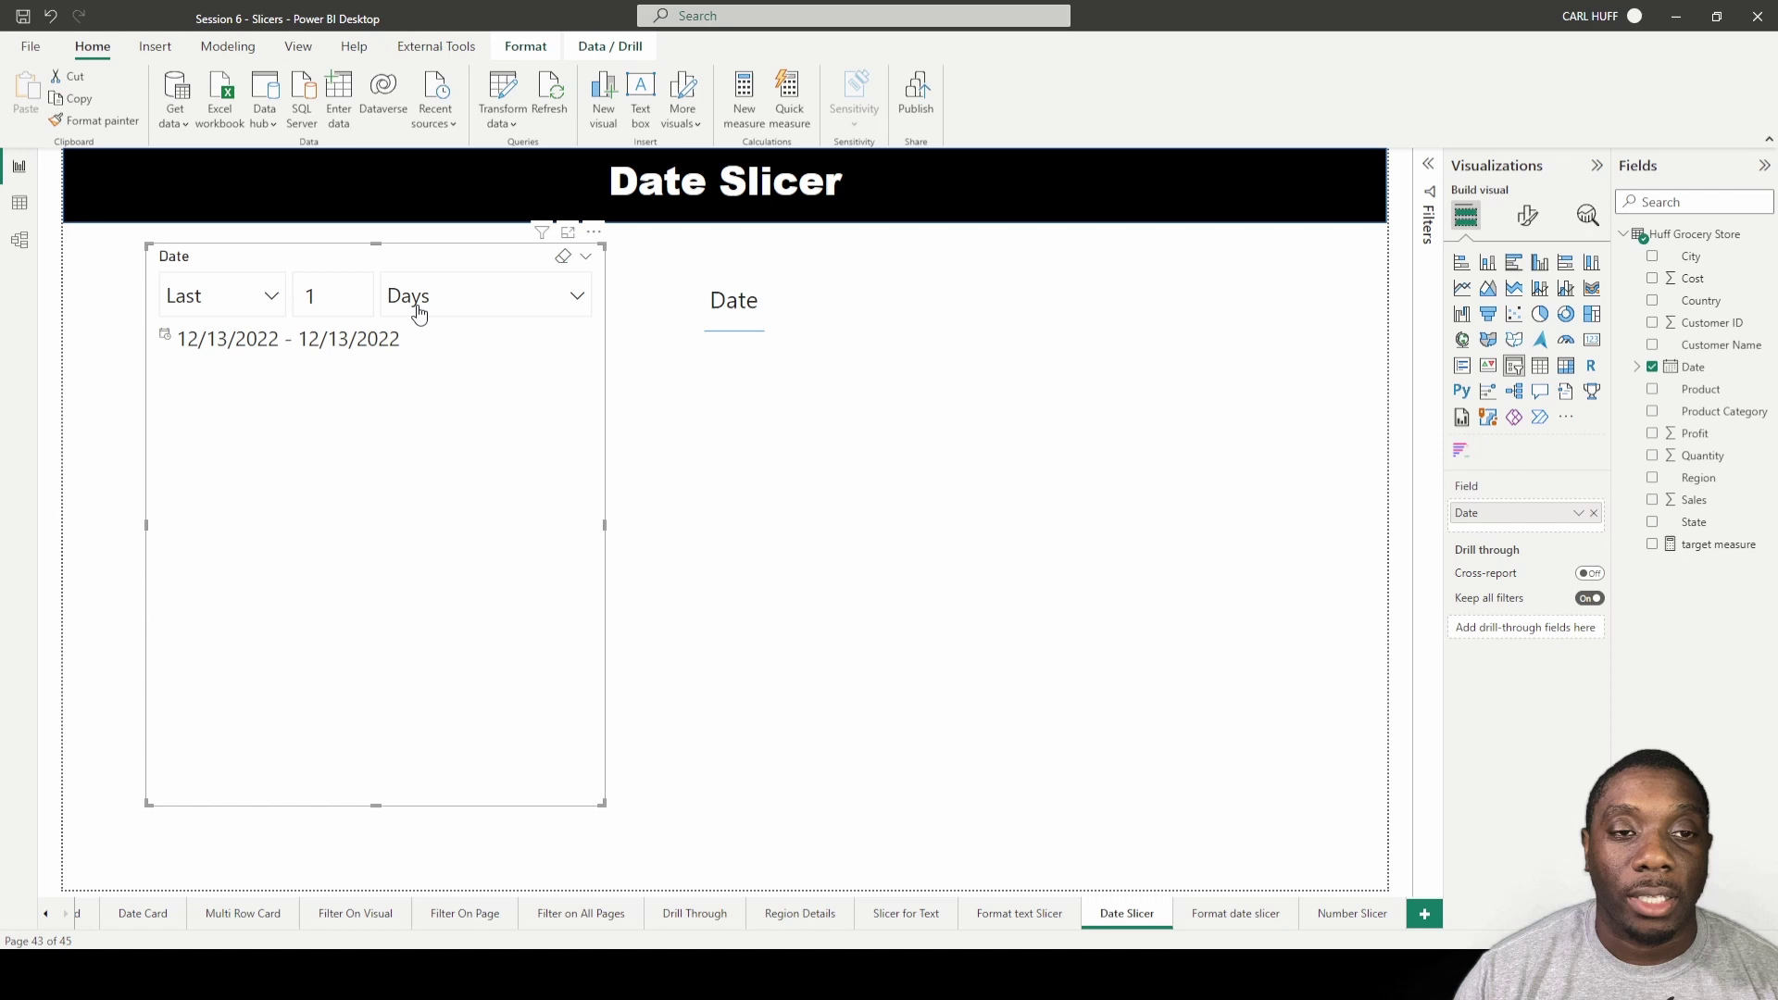
left_click(419, 309)
left_click(418, 406)
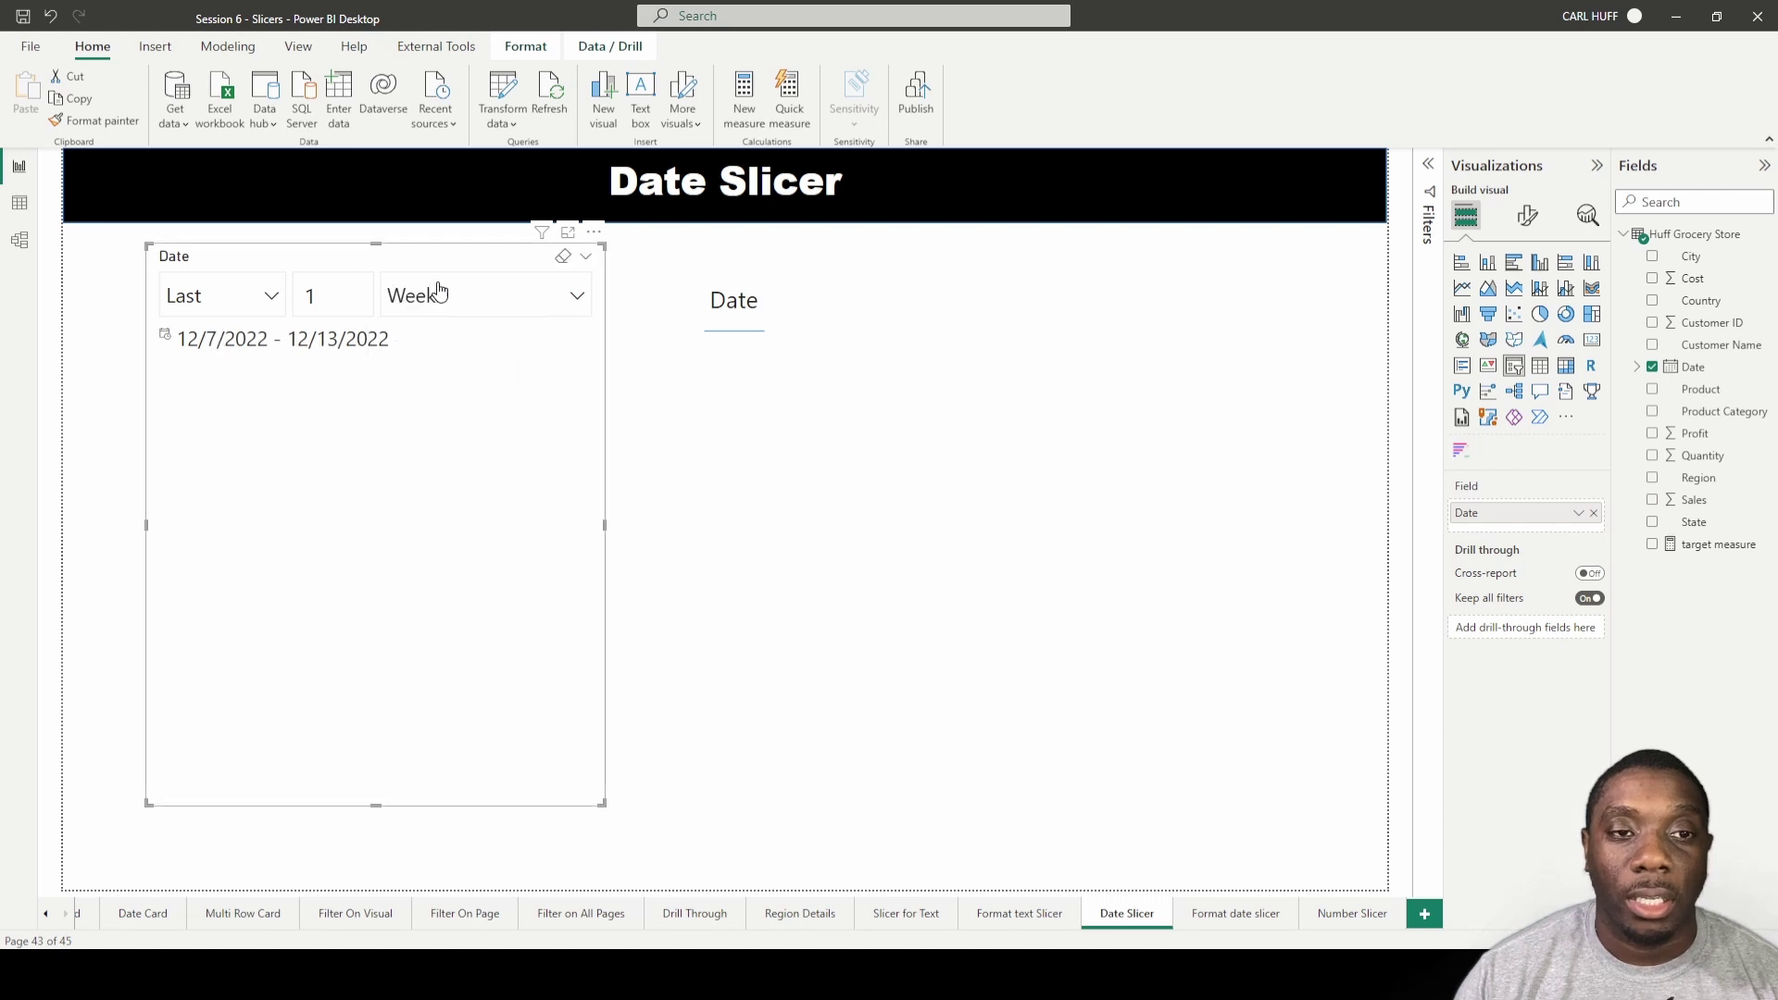
left_click(437, 296)
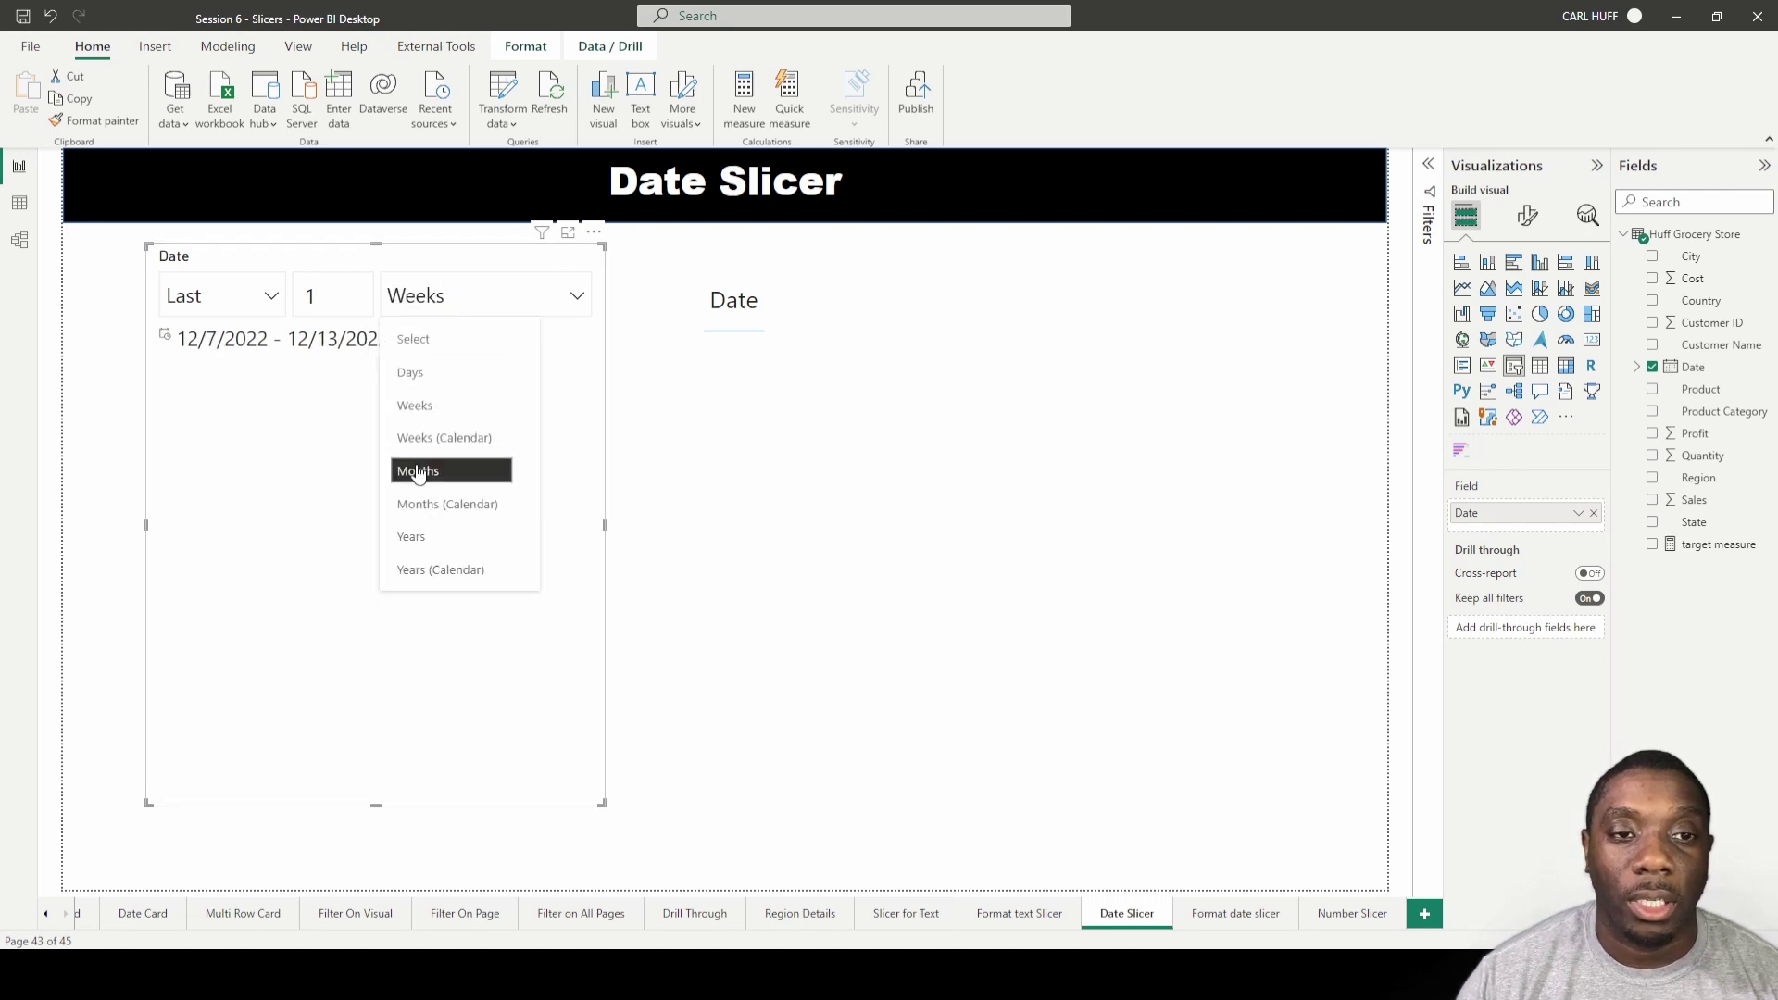
left_click(417, 473)
left_click(448, 300)
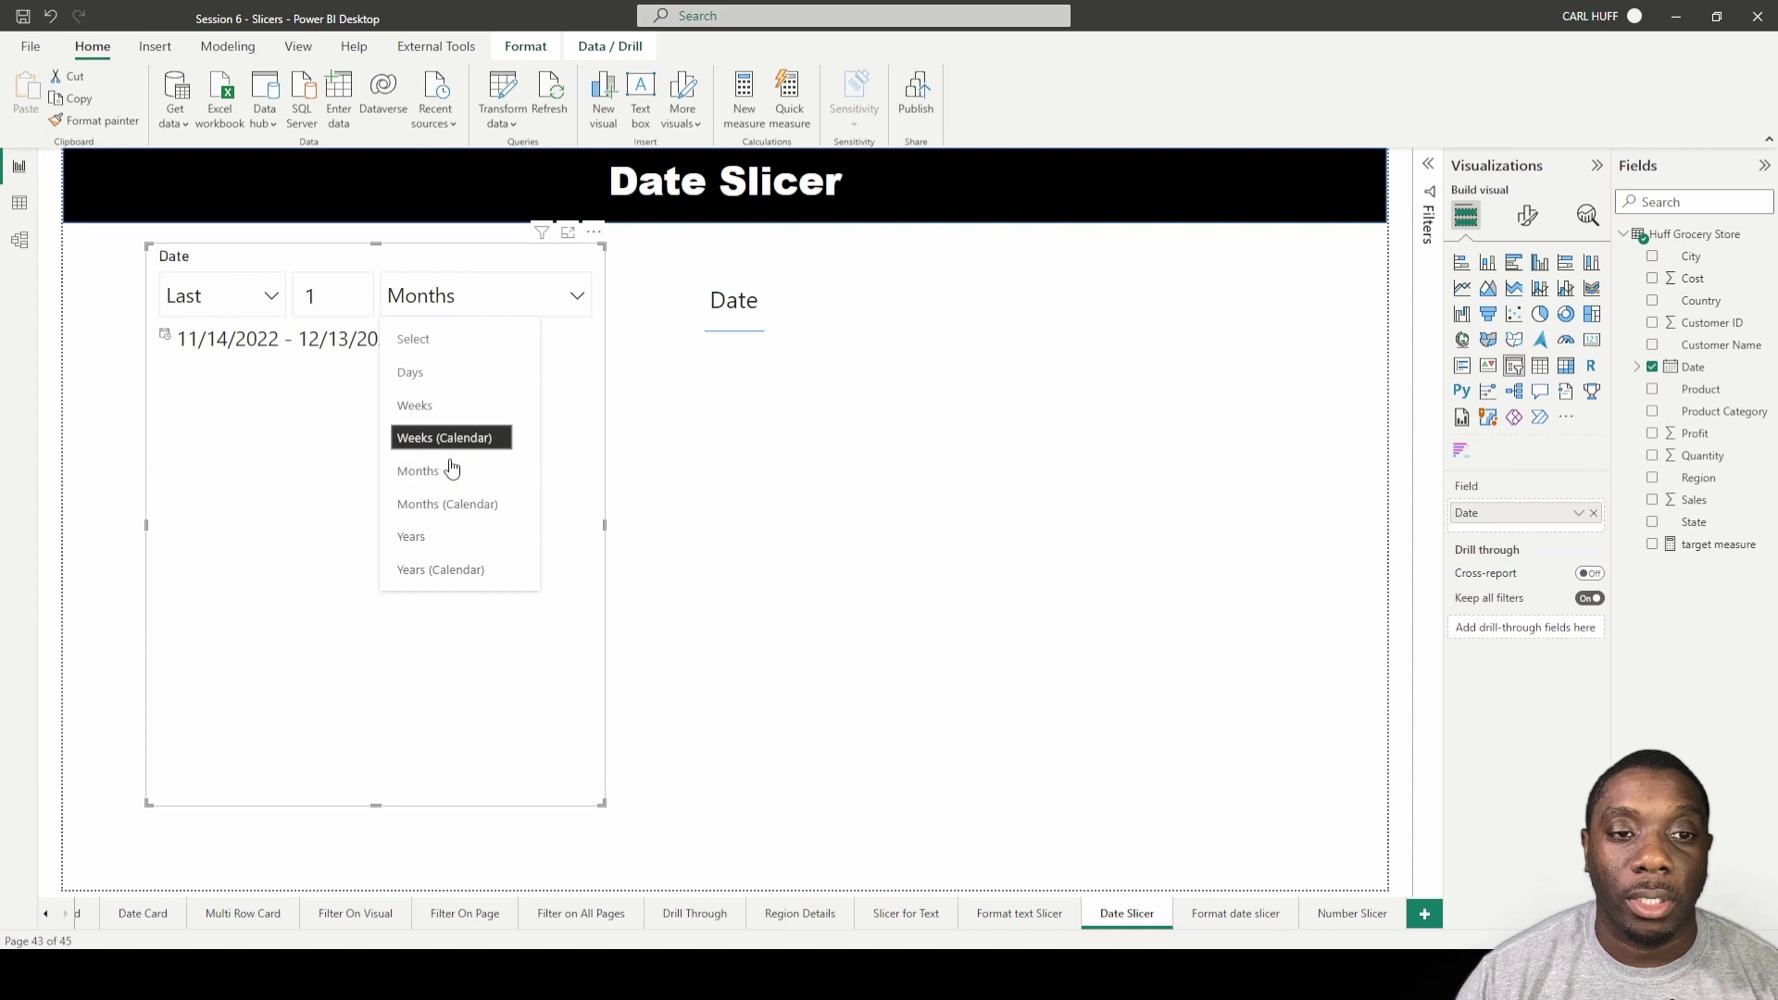
left_click(435, 538)
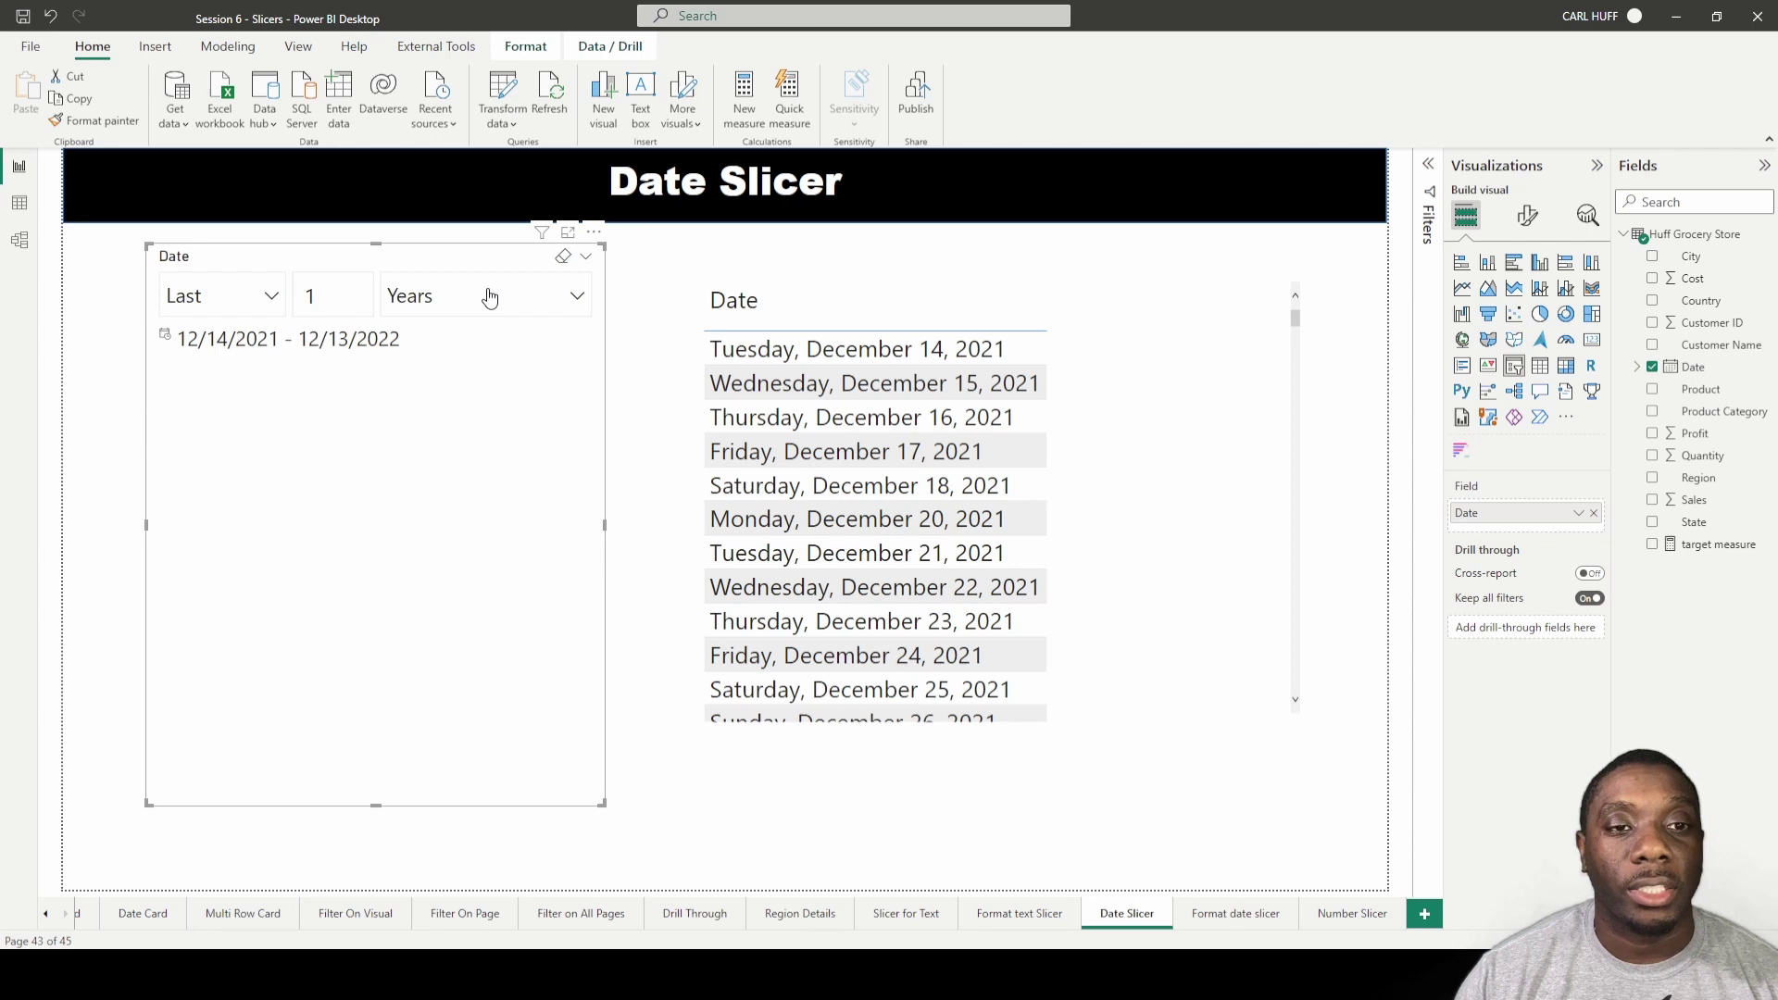
Change the period from Last to Next, making it the next 1 year
left_click(218, 306)
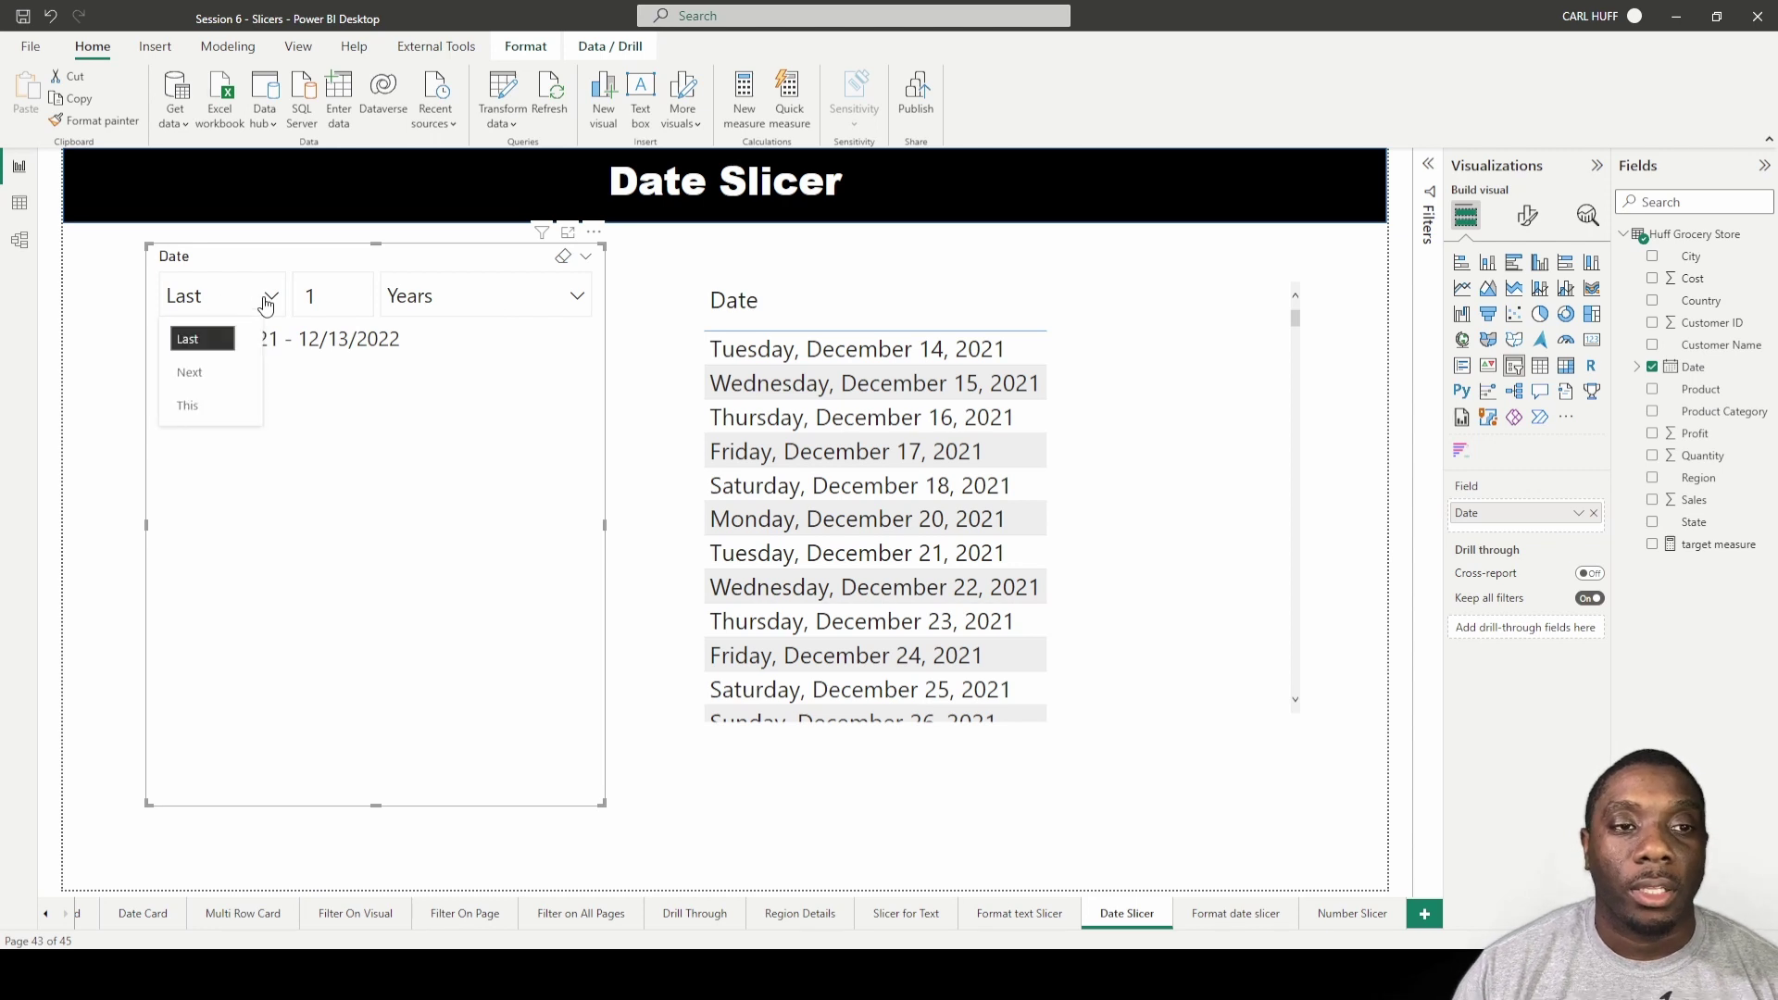
left_click(215, 373)
left_click(445, 305)
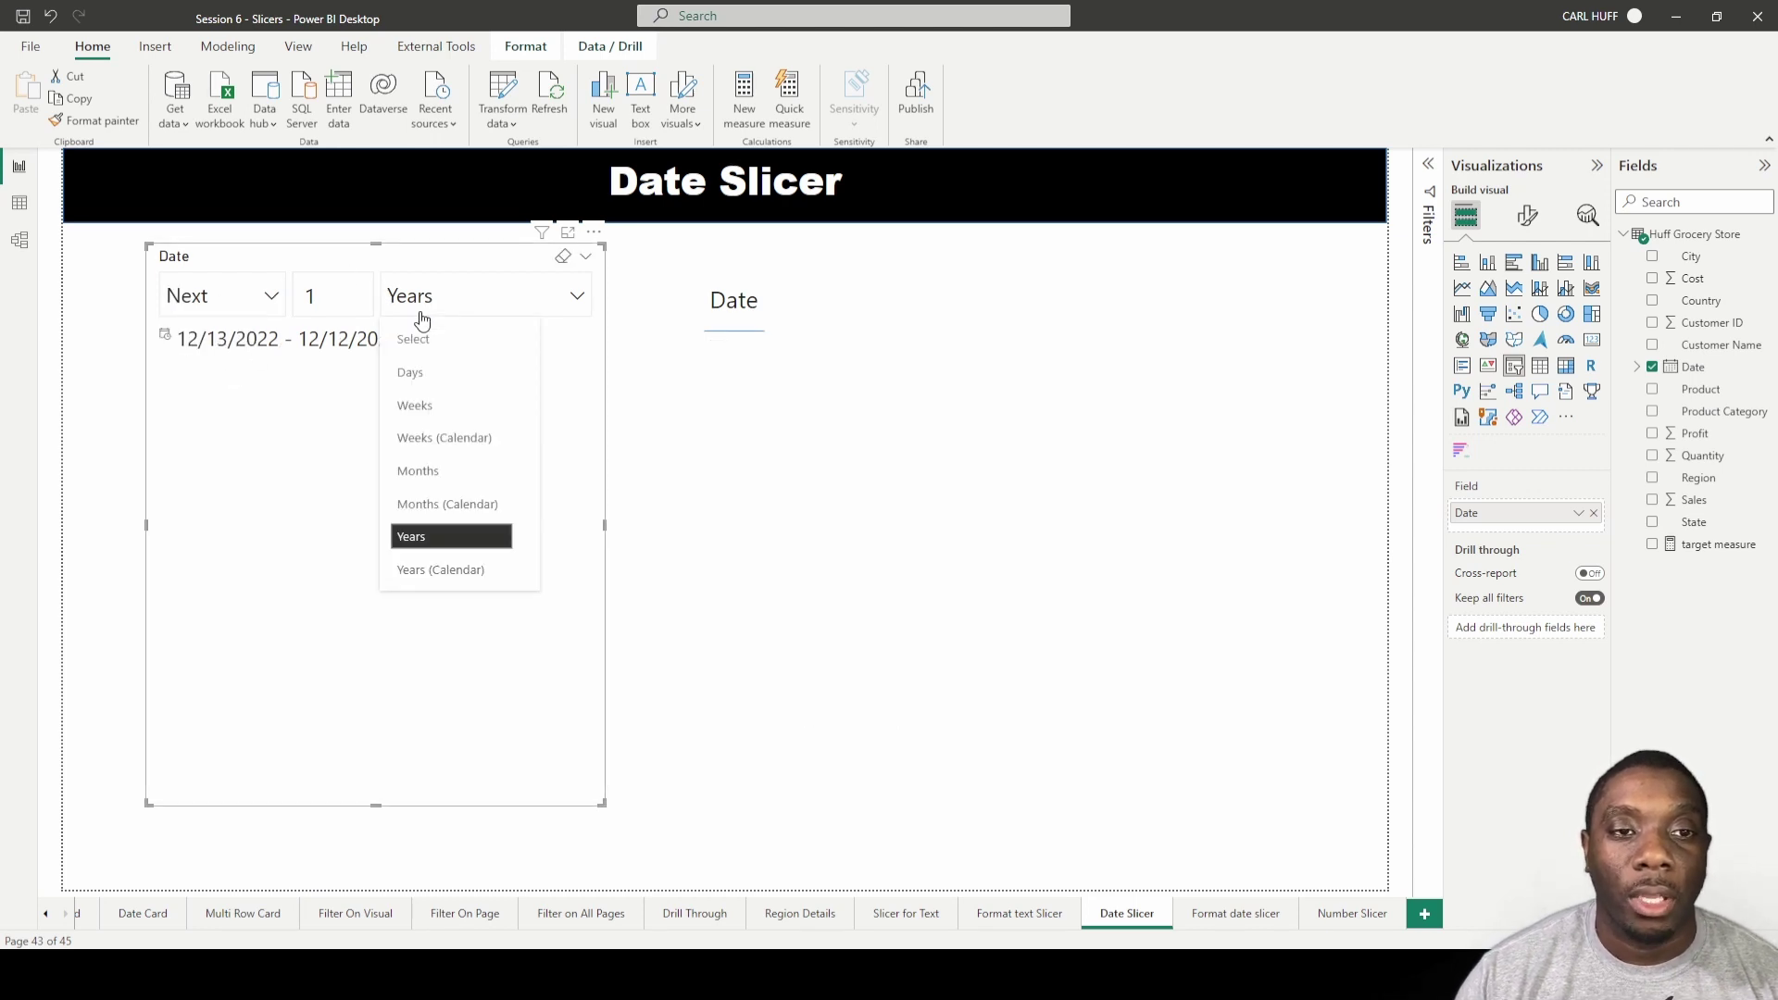
Clear the slicer, then set Next 1 and cycle the unit through Day, Week, Month, Year
left_click(563, 258)
left_click(231, 310)
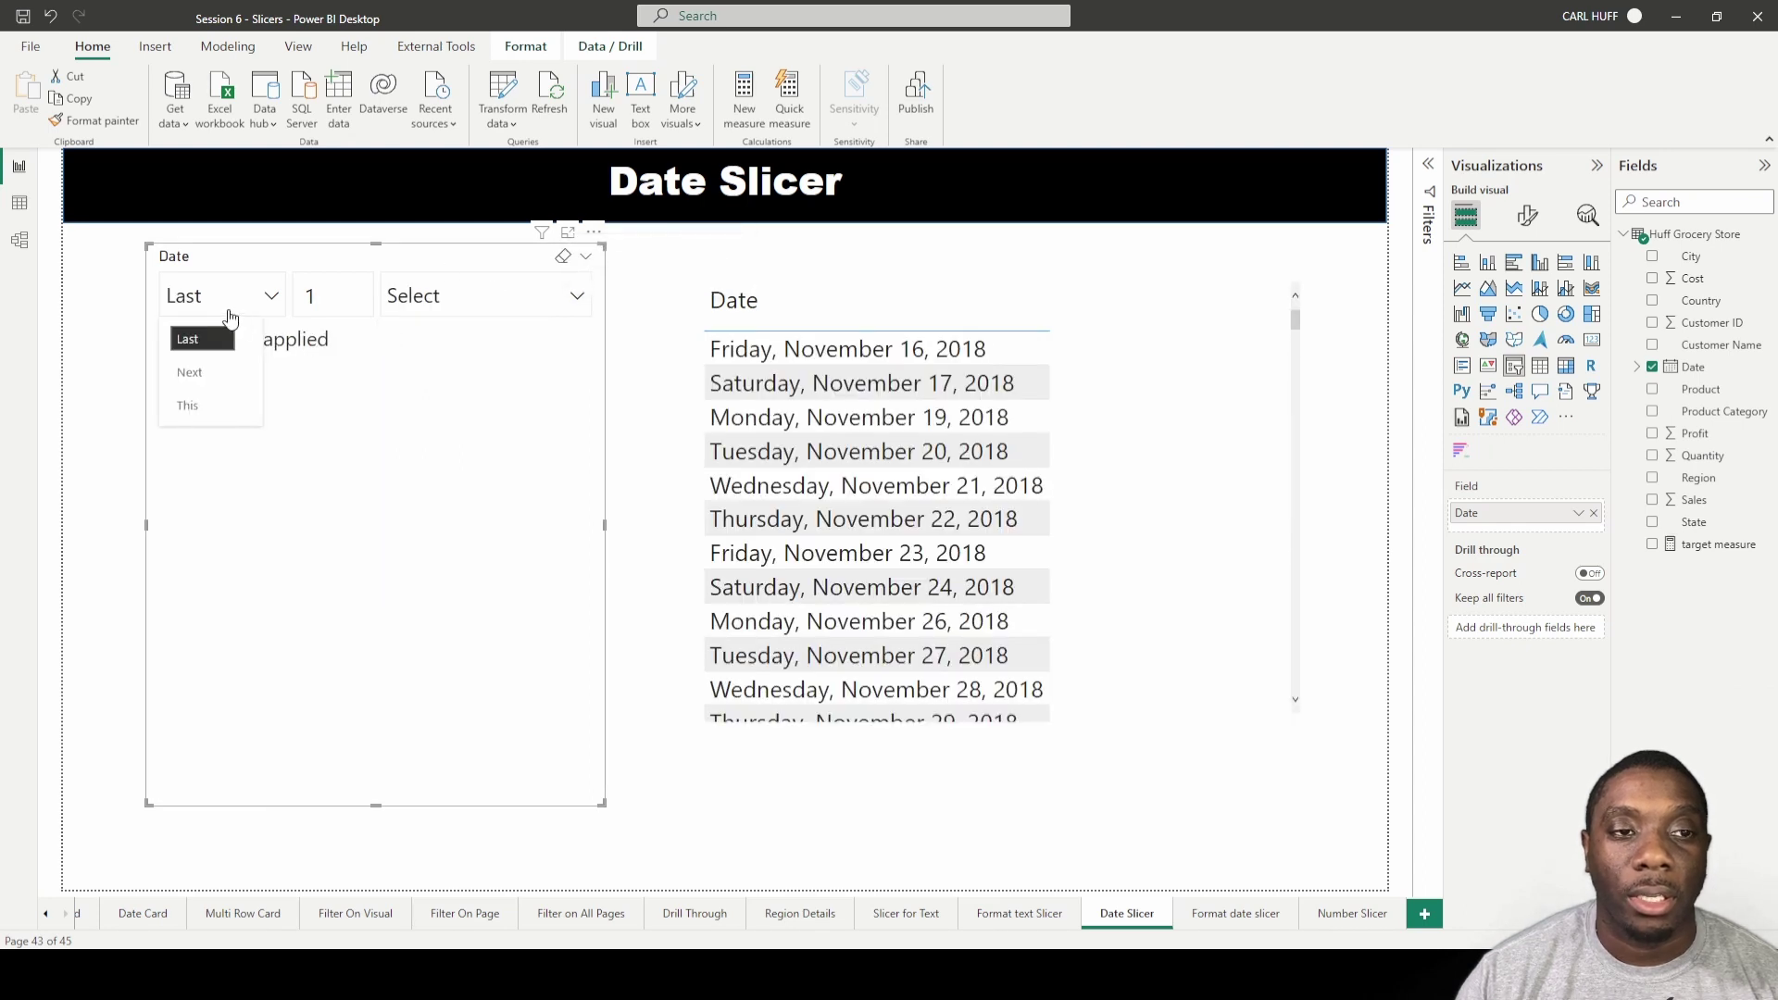
left_click(204, 378)
left_click(331, 295)
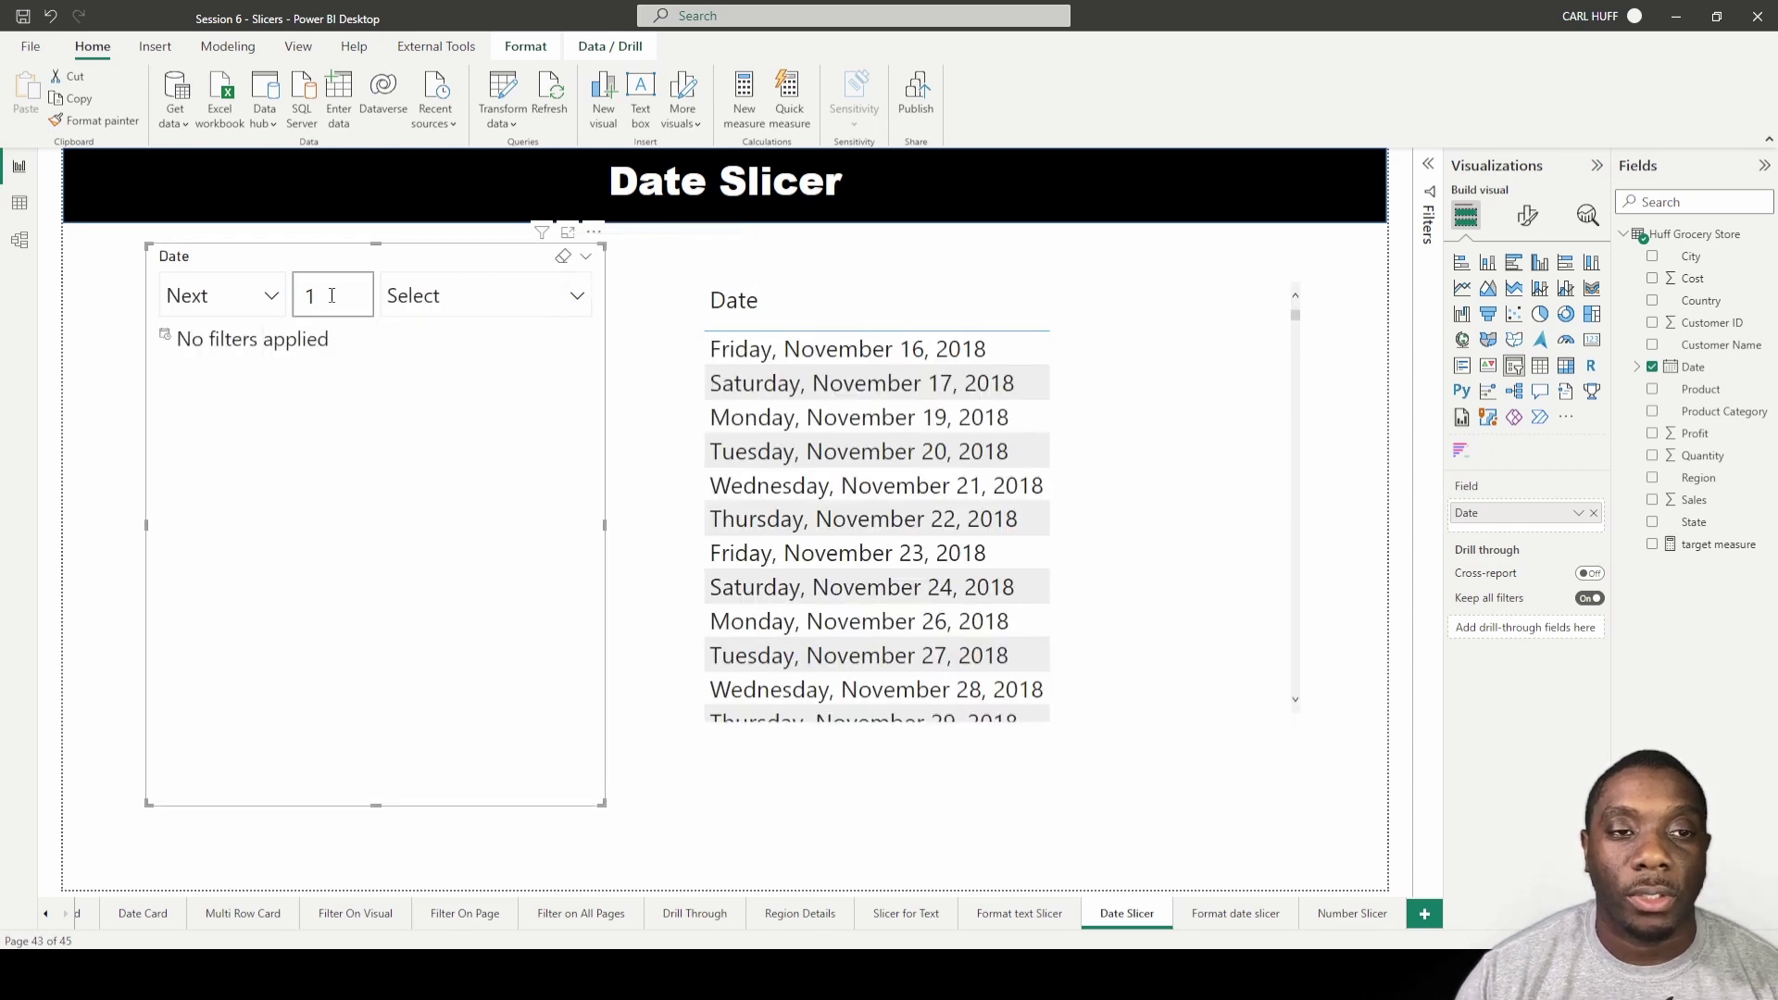
left_click(458, 298)
left_click(435, 372)
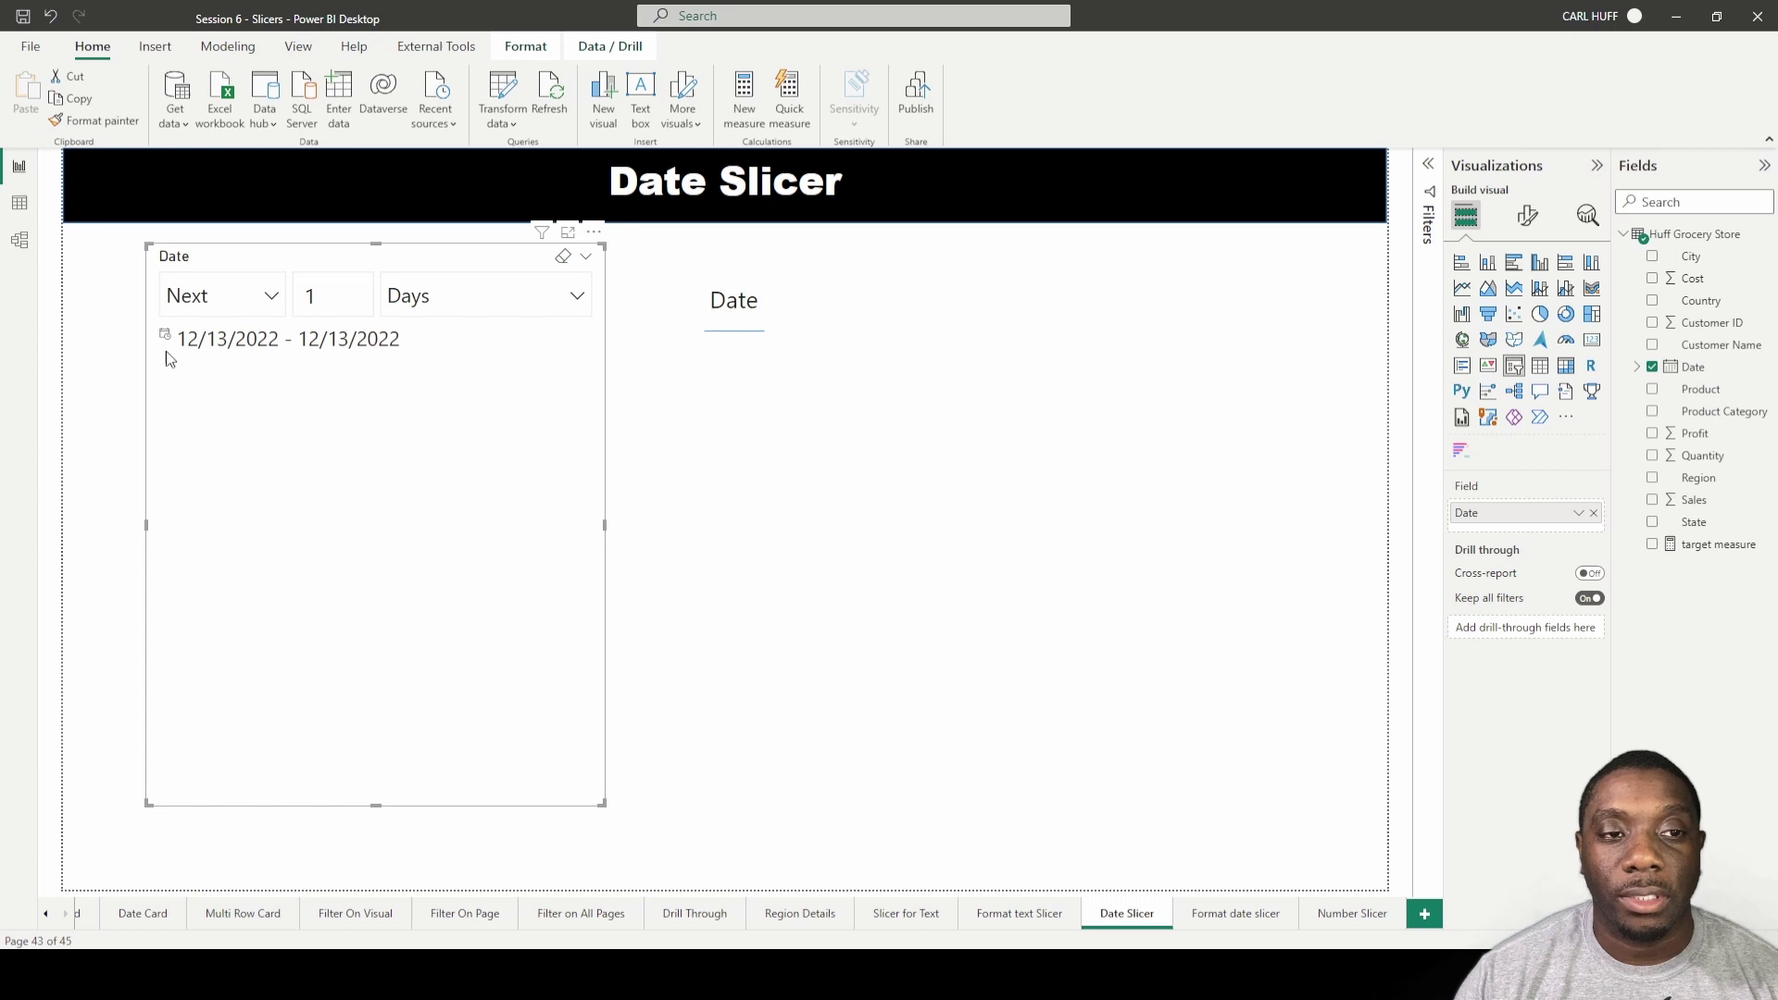
left_click(478, 303)
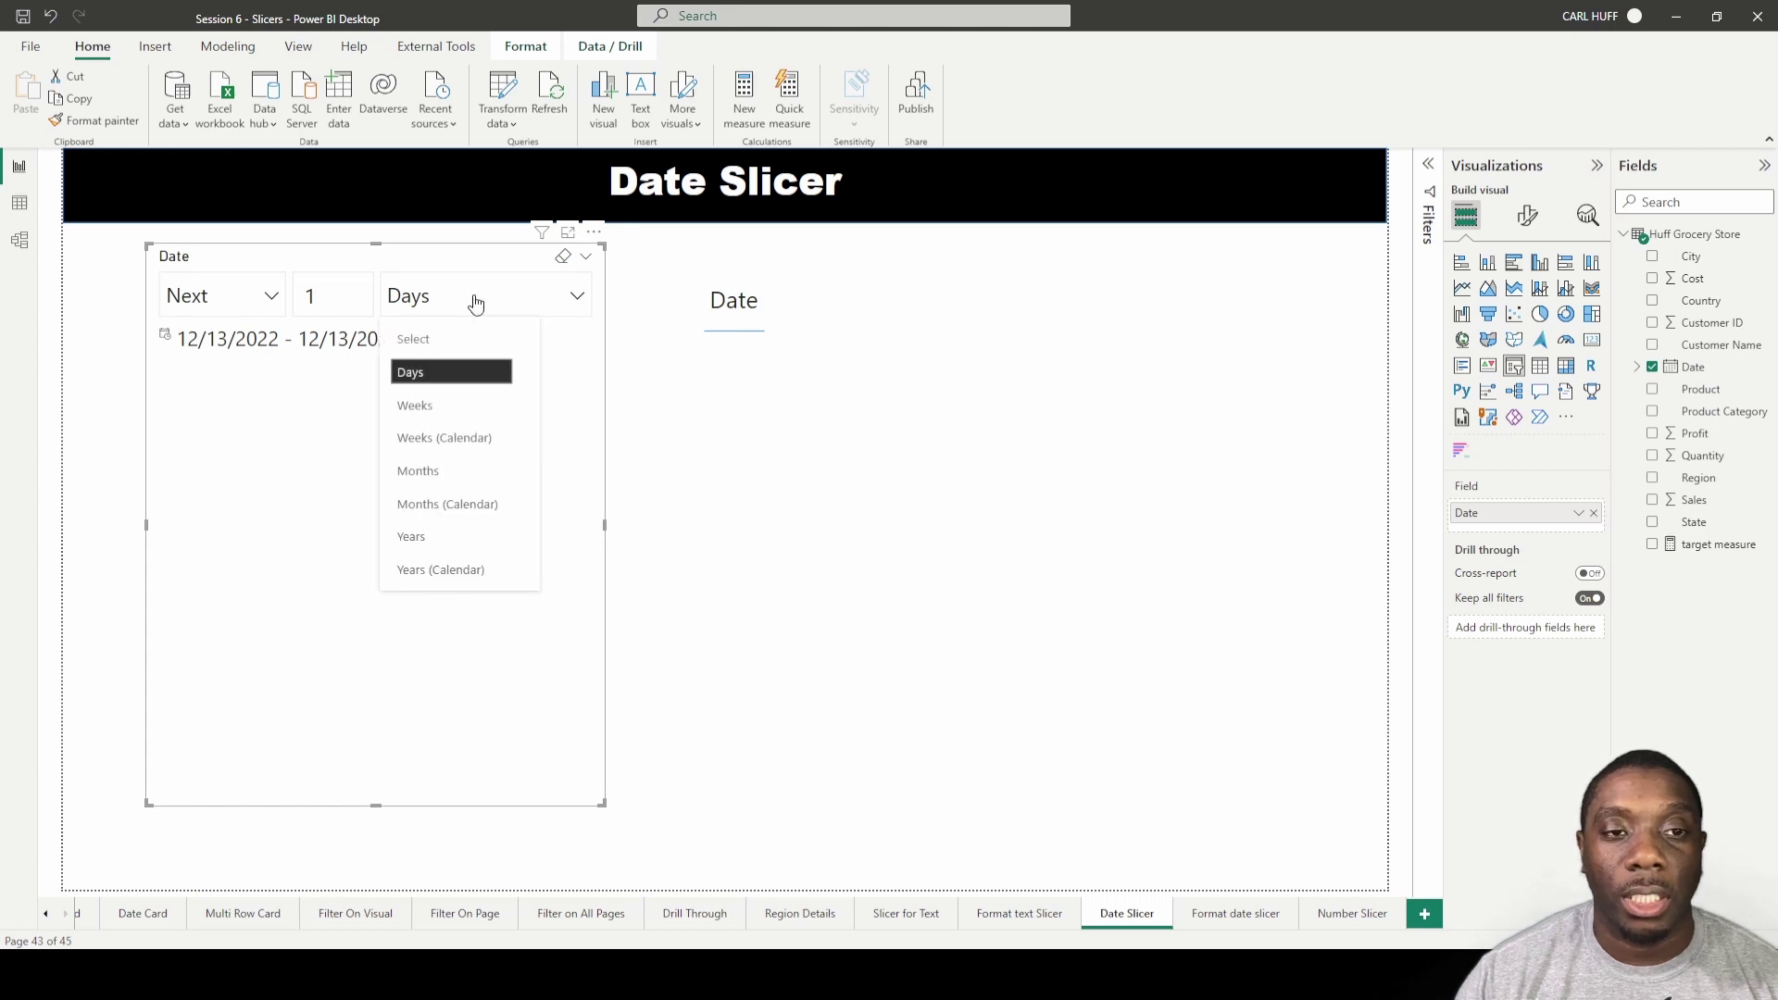
left_click(443, 413)
left_click(476, 304)
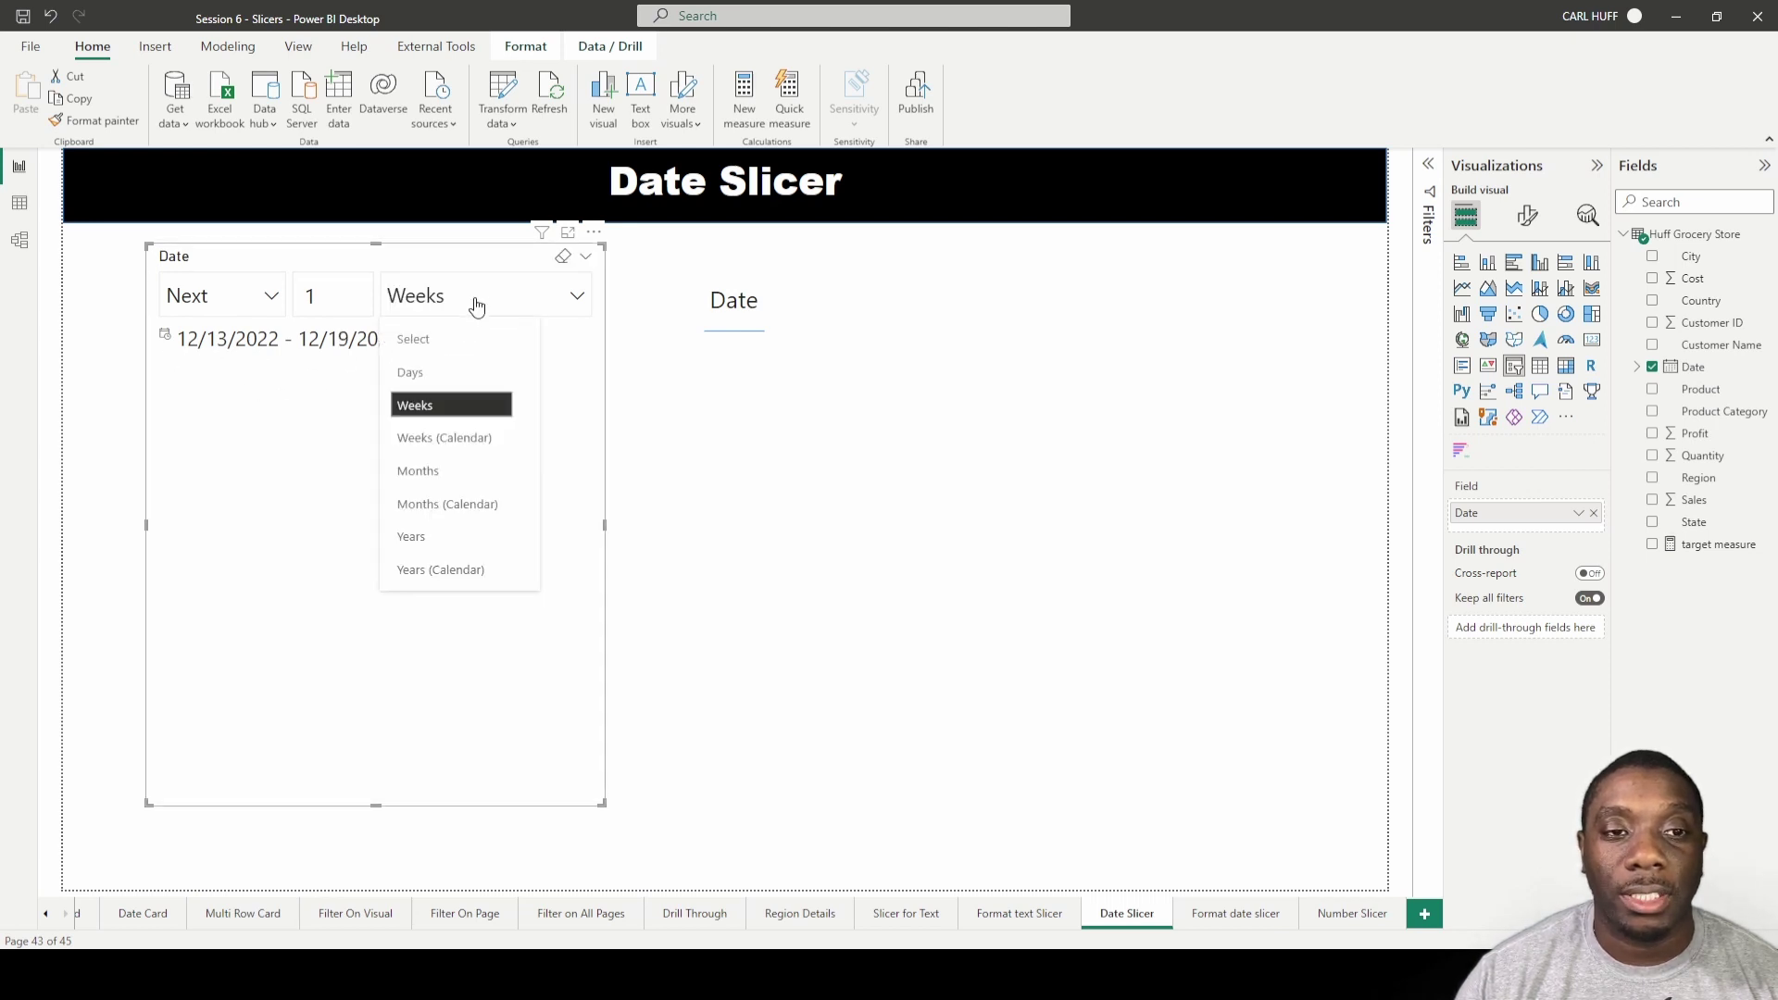
left_click(439, 472)
left_click(445, 306)
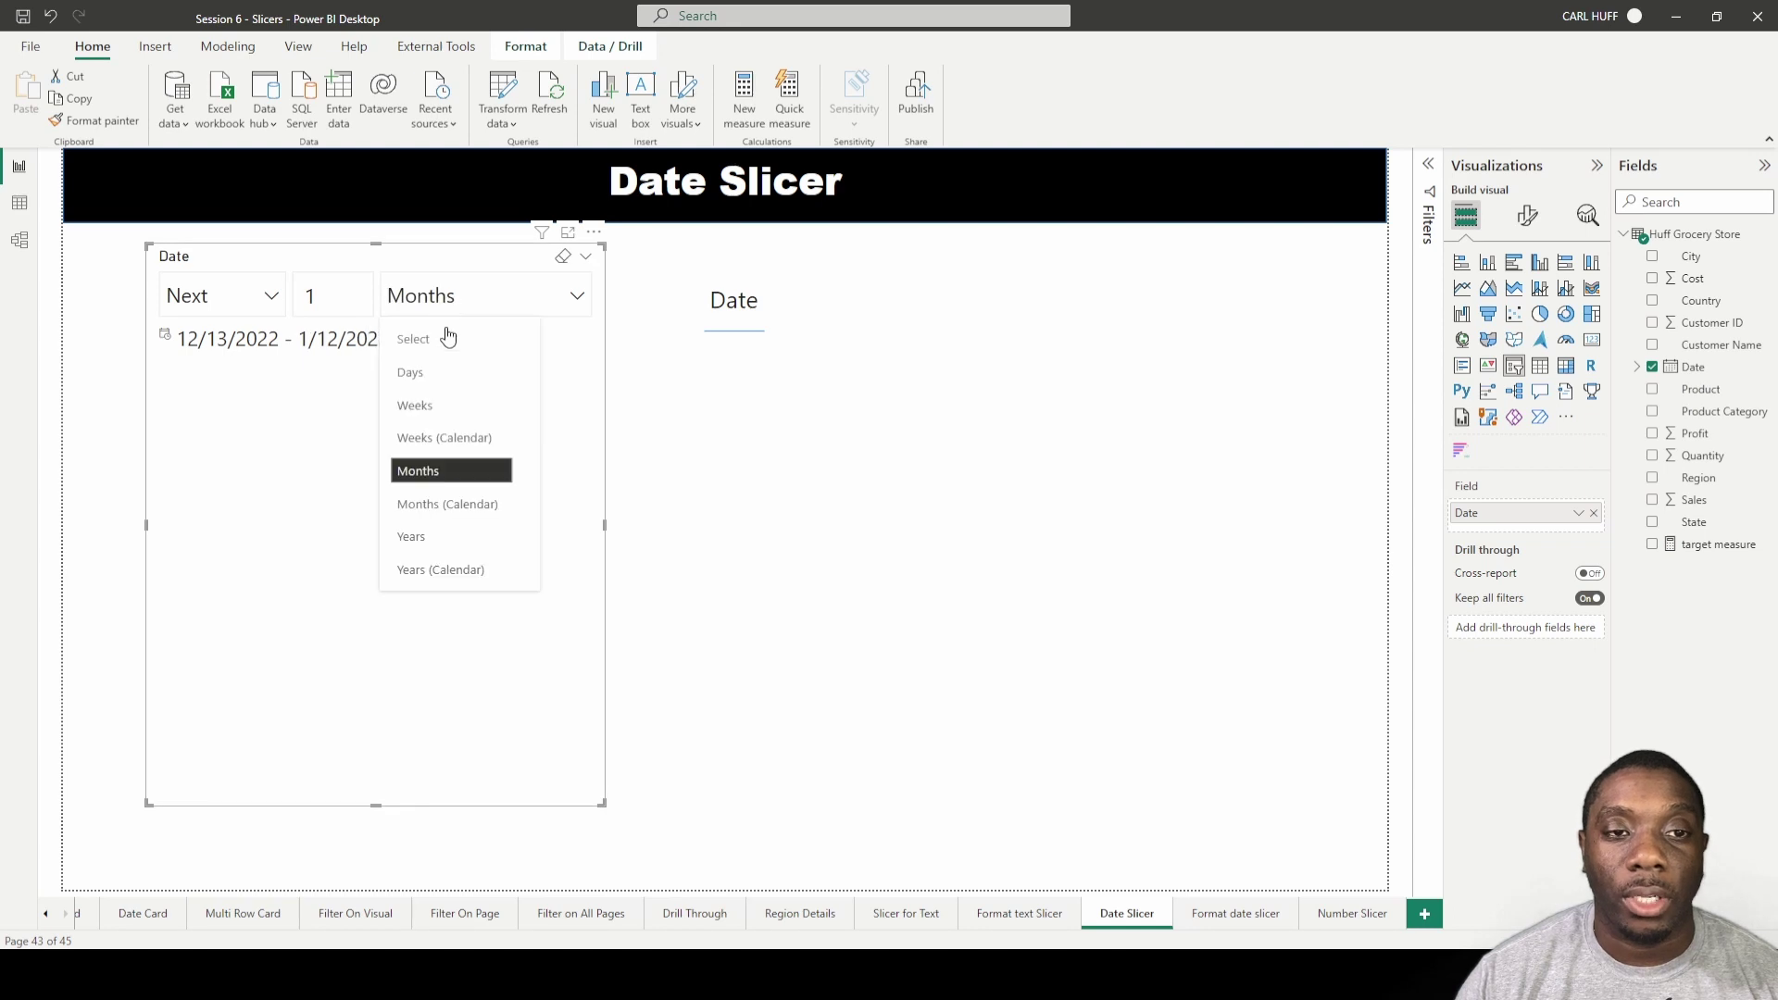
left_click(412, 537)
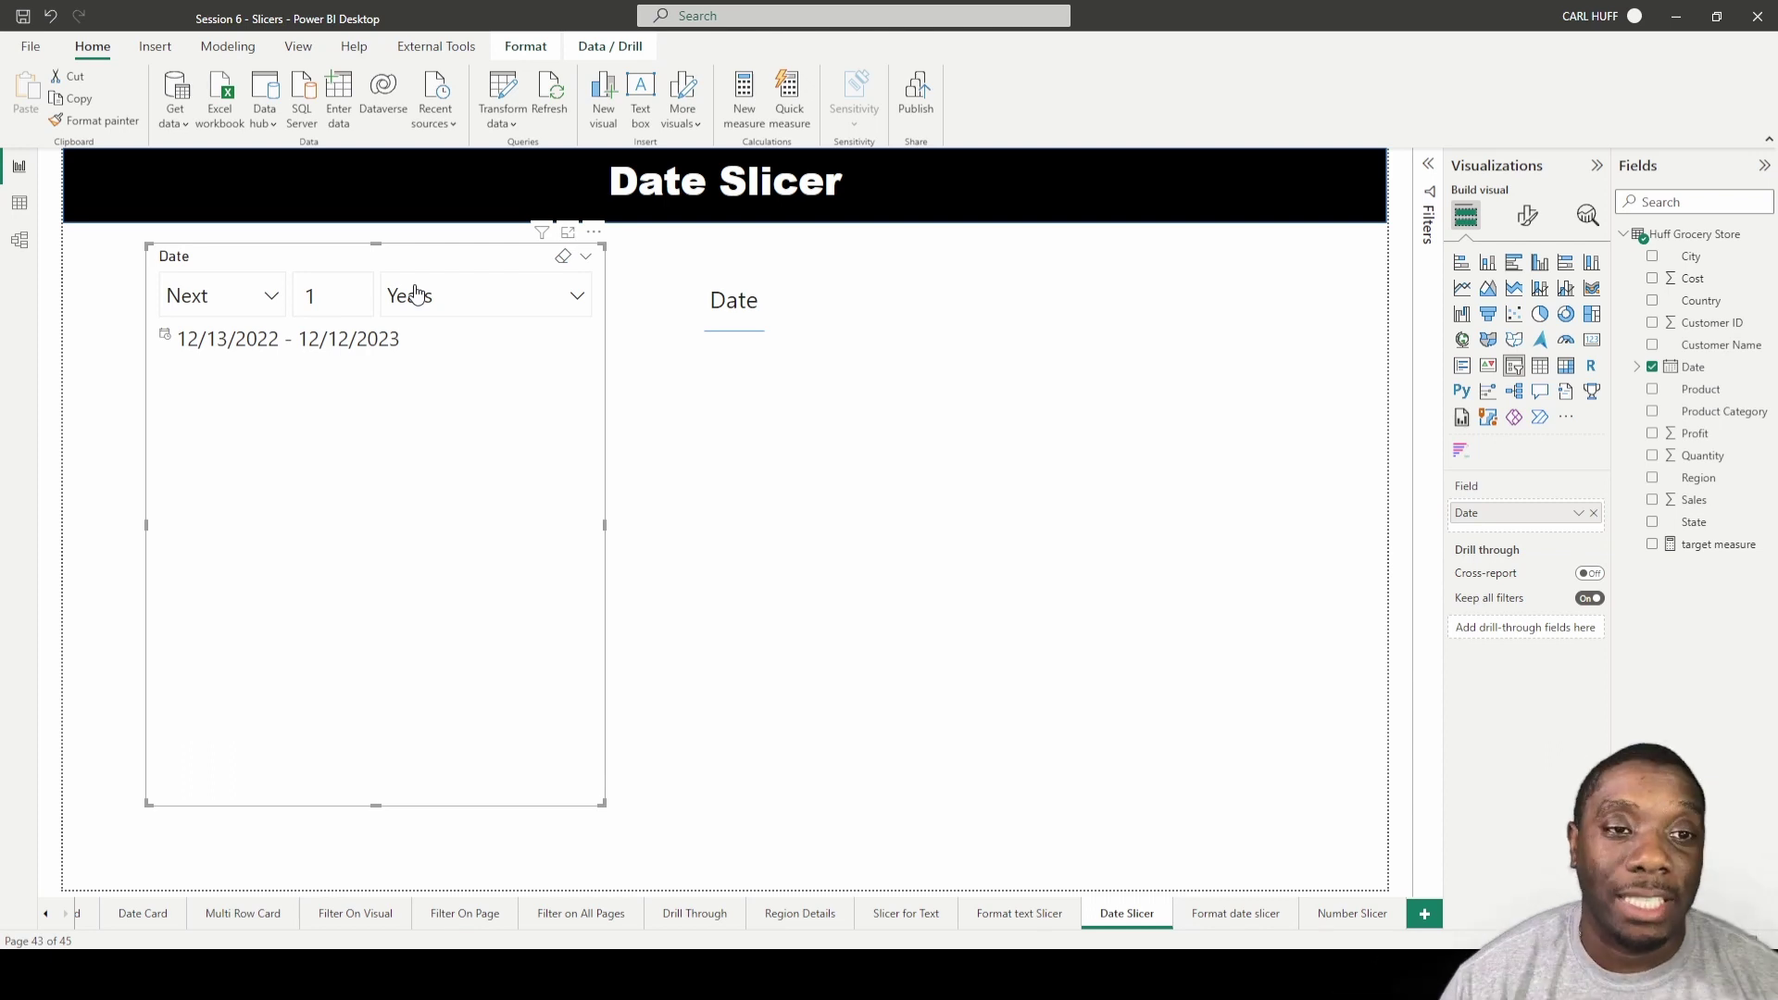
Switch to This, try month, week and day, then clear the slicer filter
left_click(237, 303)
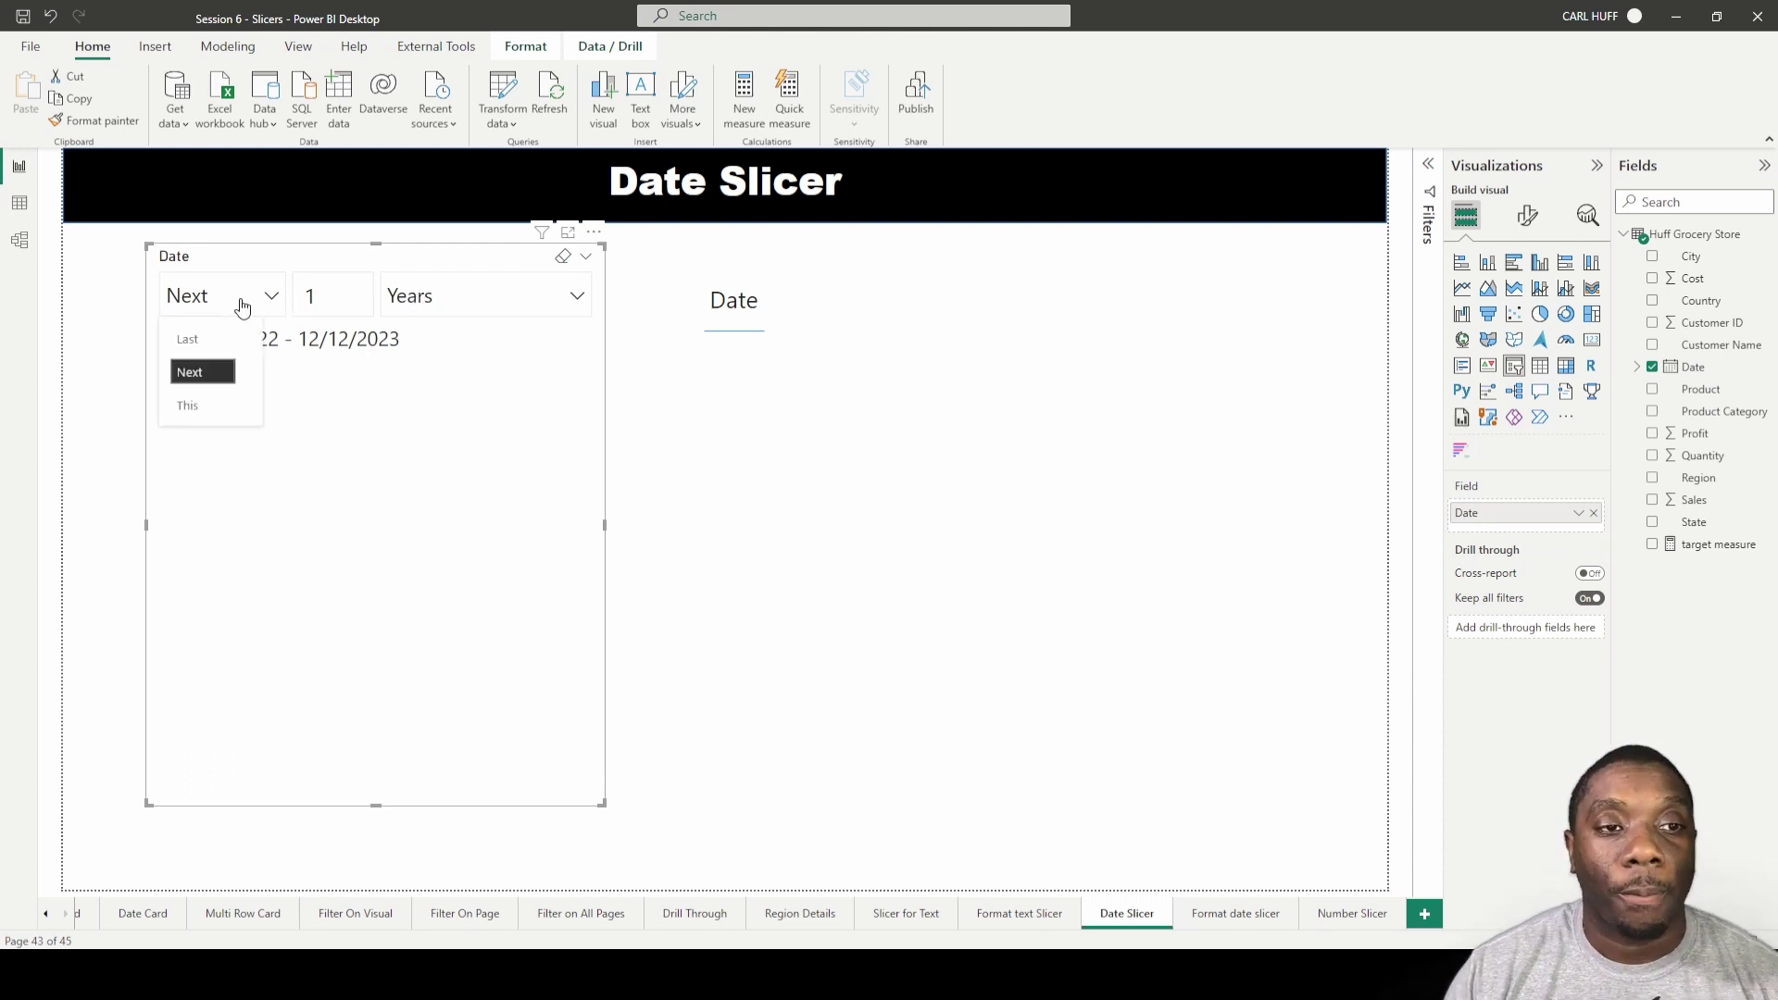
left_click(211, 408)
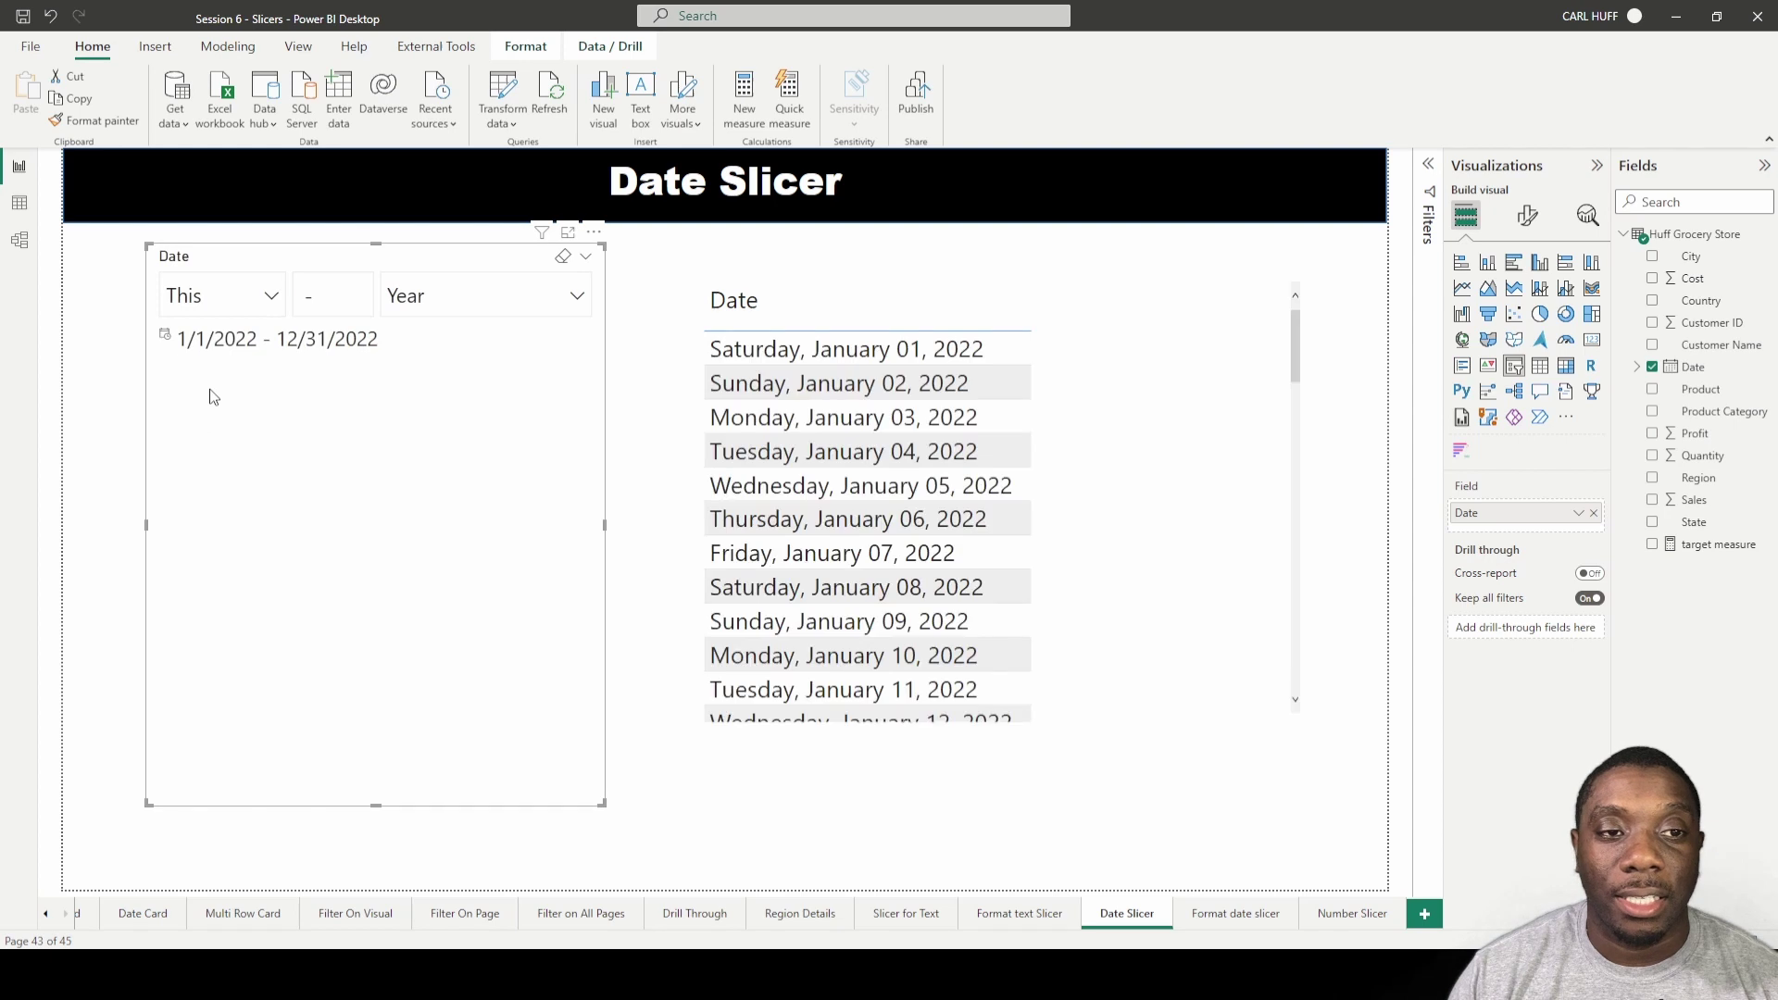
left_click(463, 297)
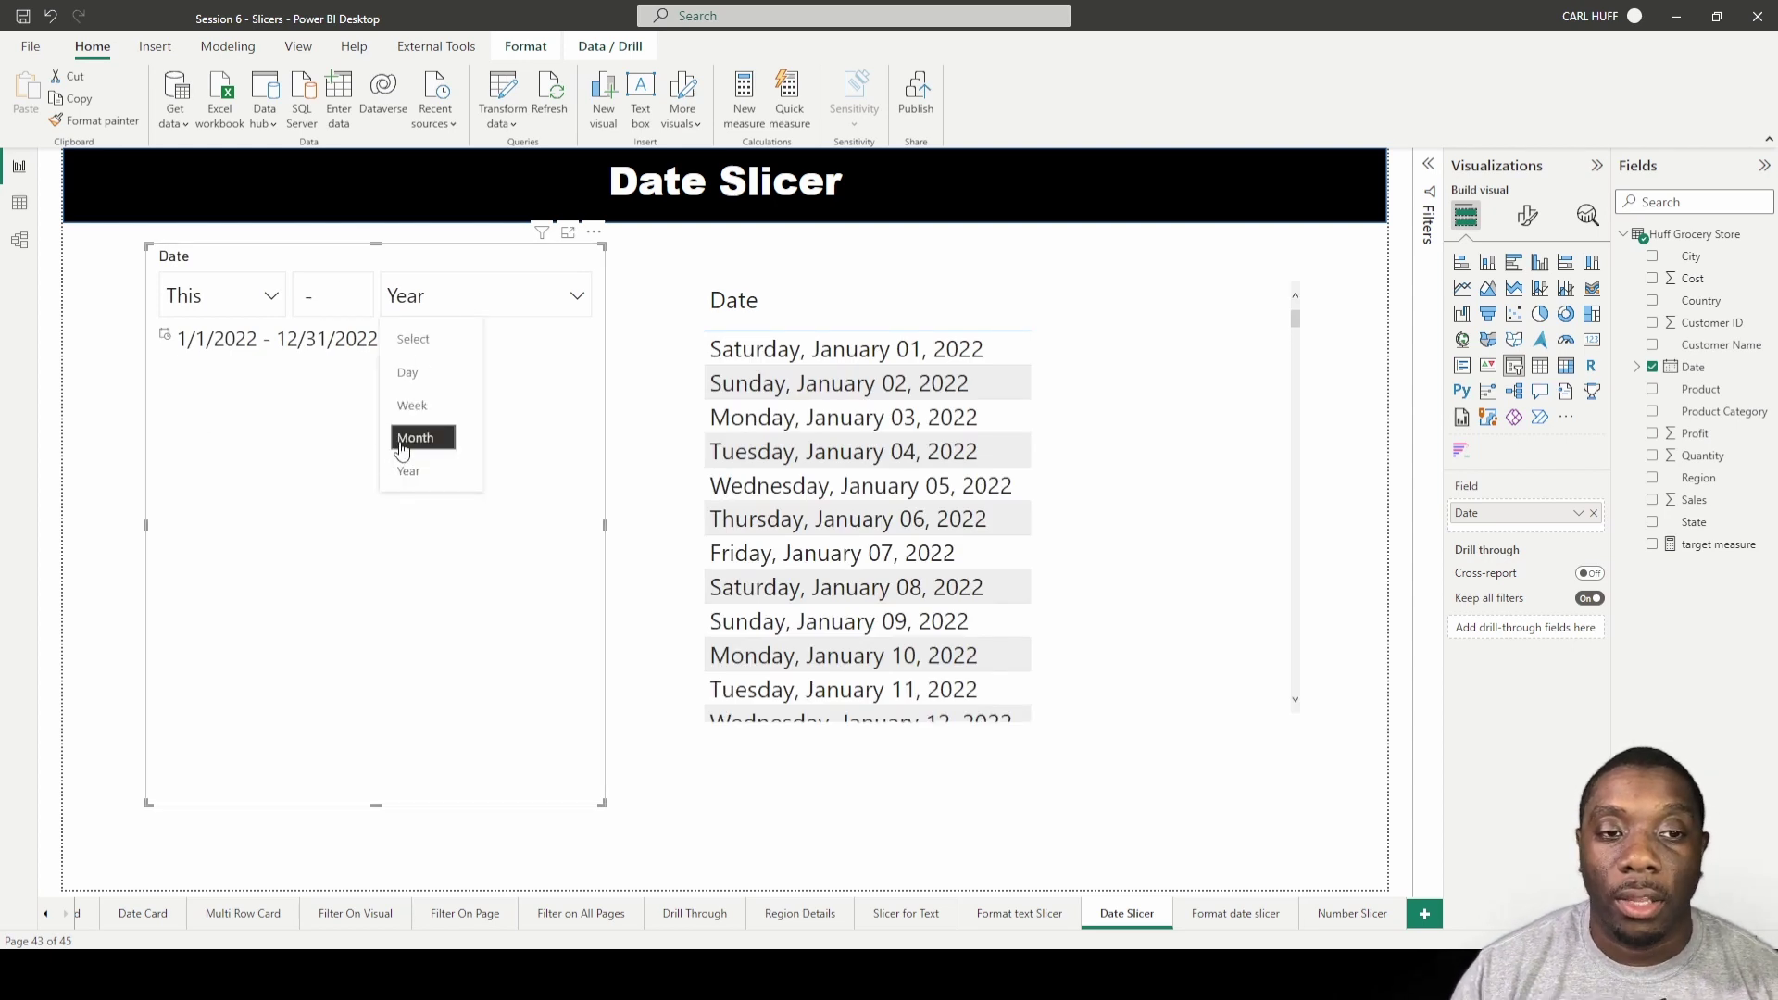
left_click(400, 448)
left_click(460, 317)
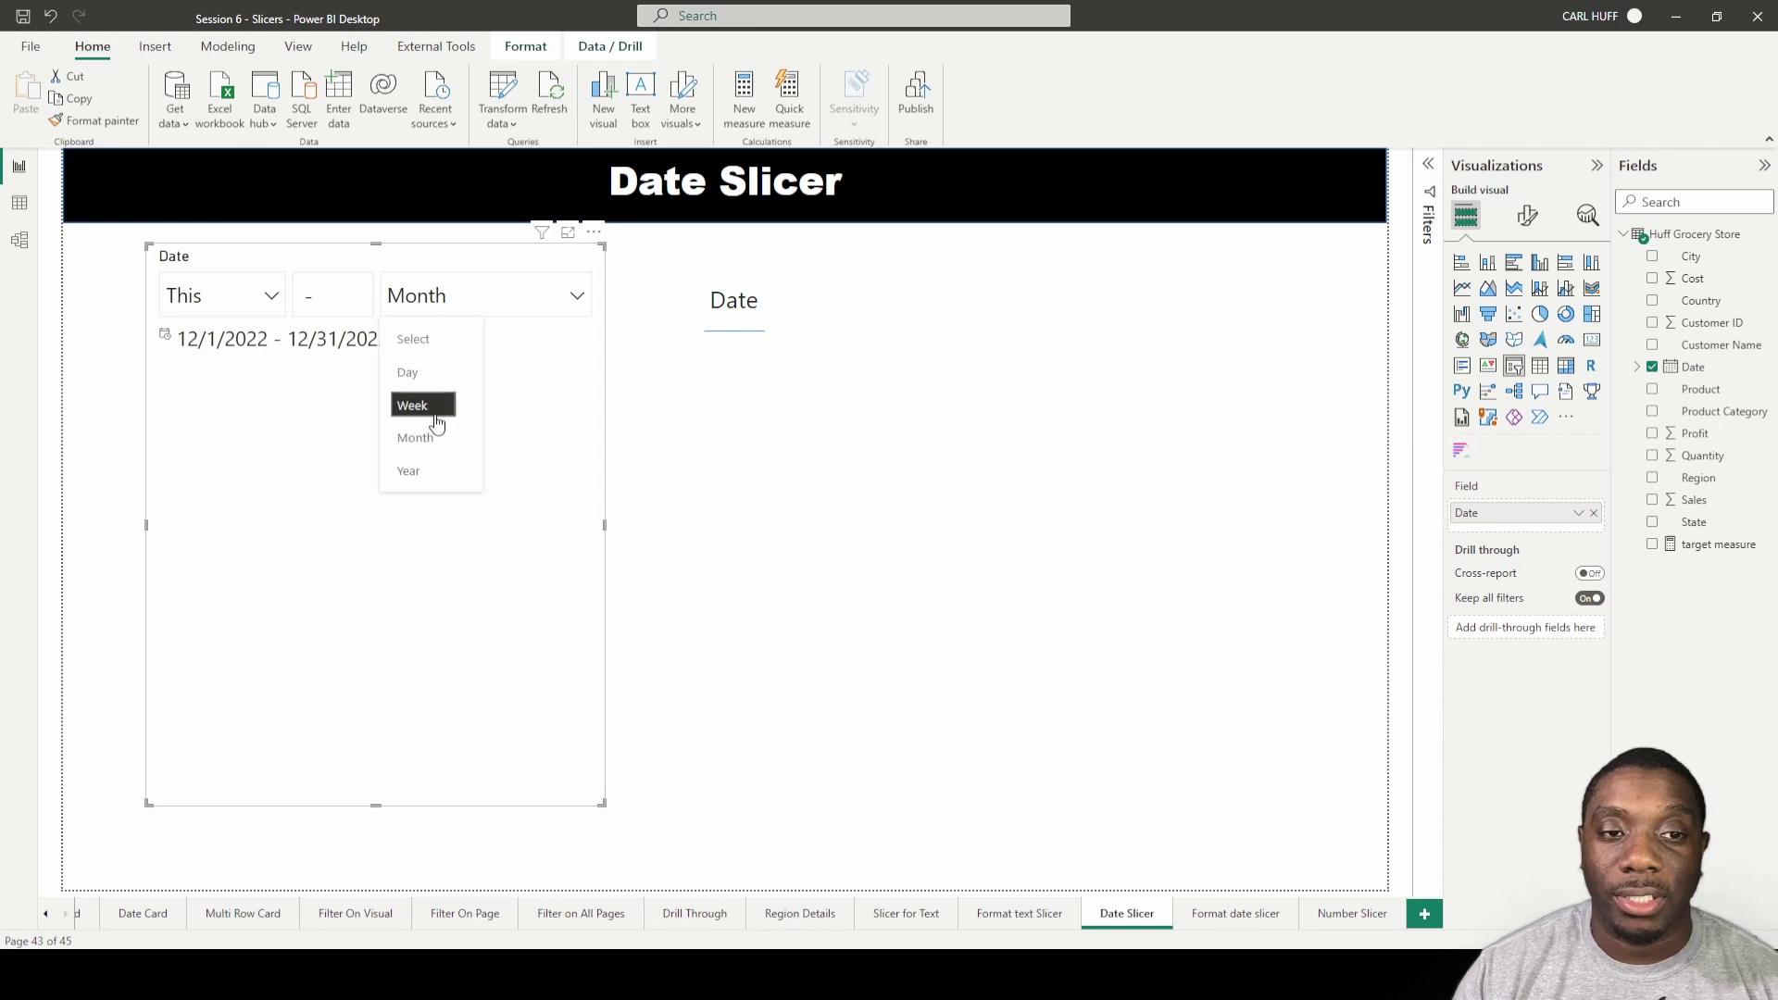
left_click(437, 412)
left_click(473, 309)
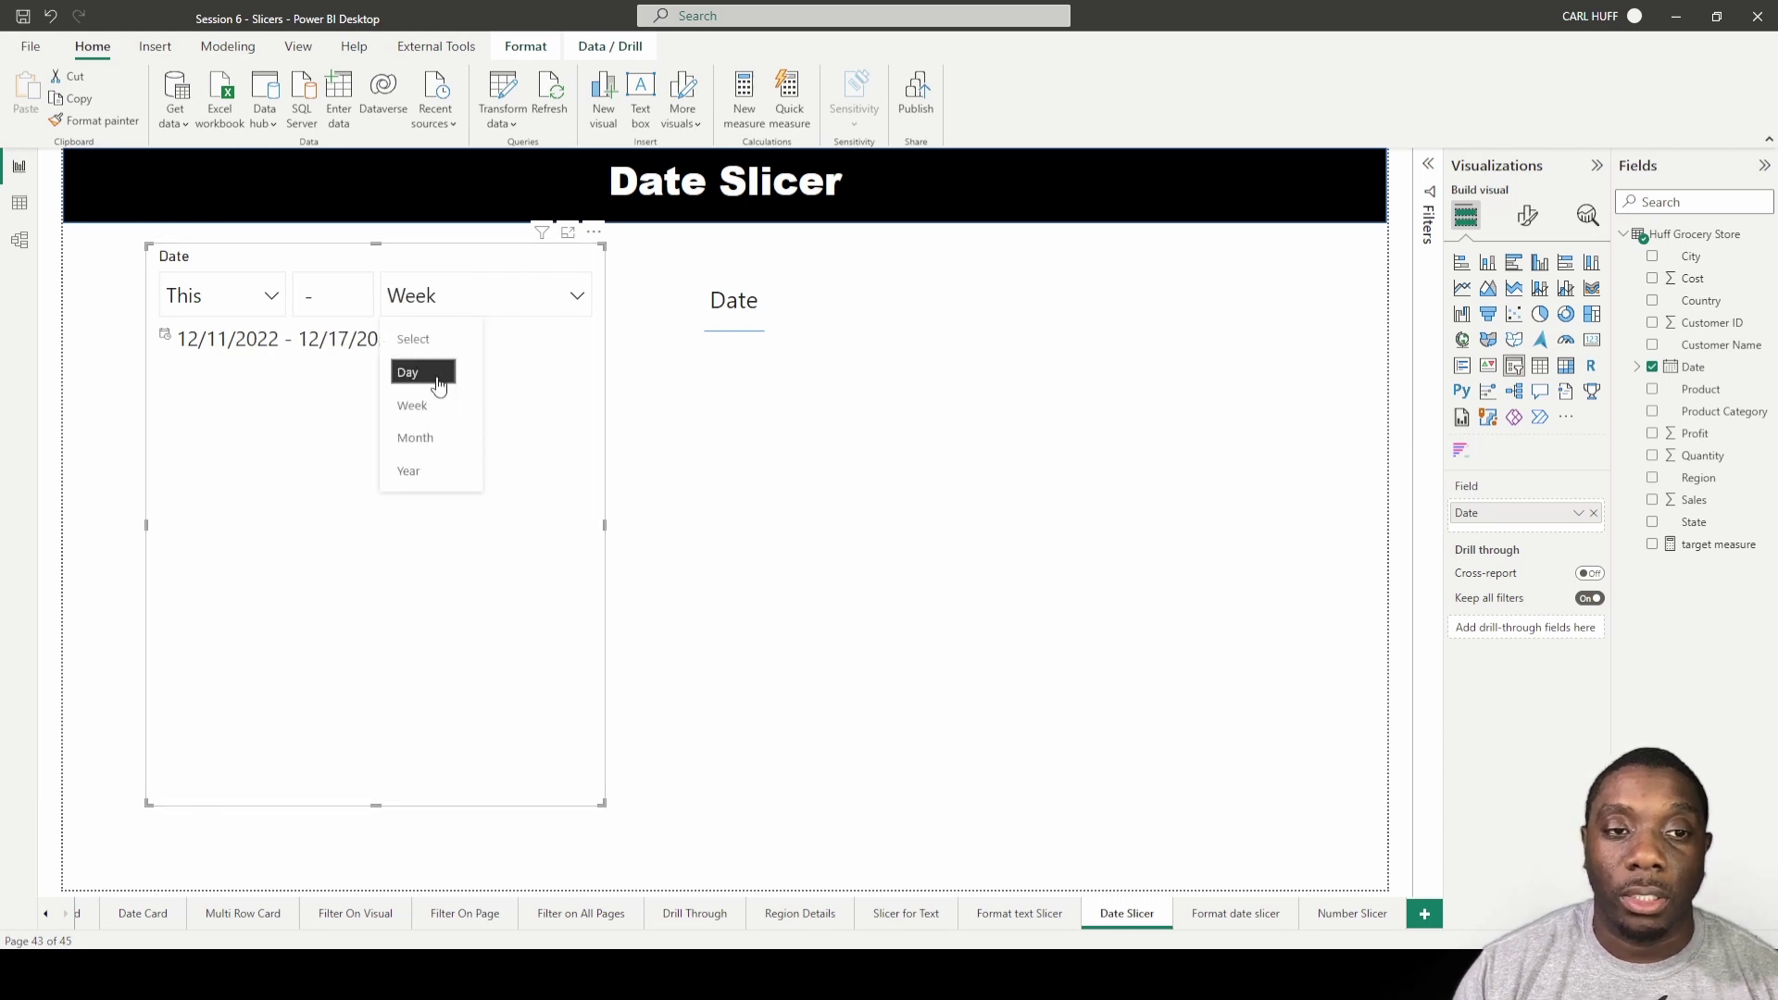
left_click(431, 374)
left_click(472, 309)
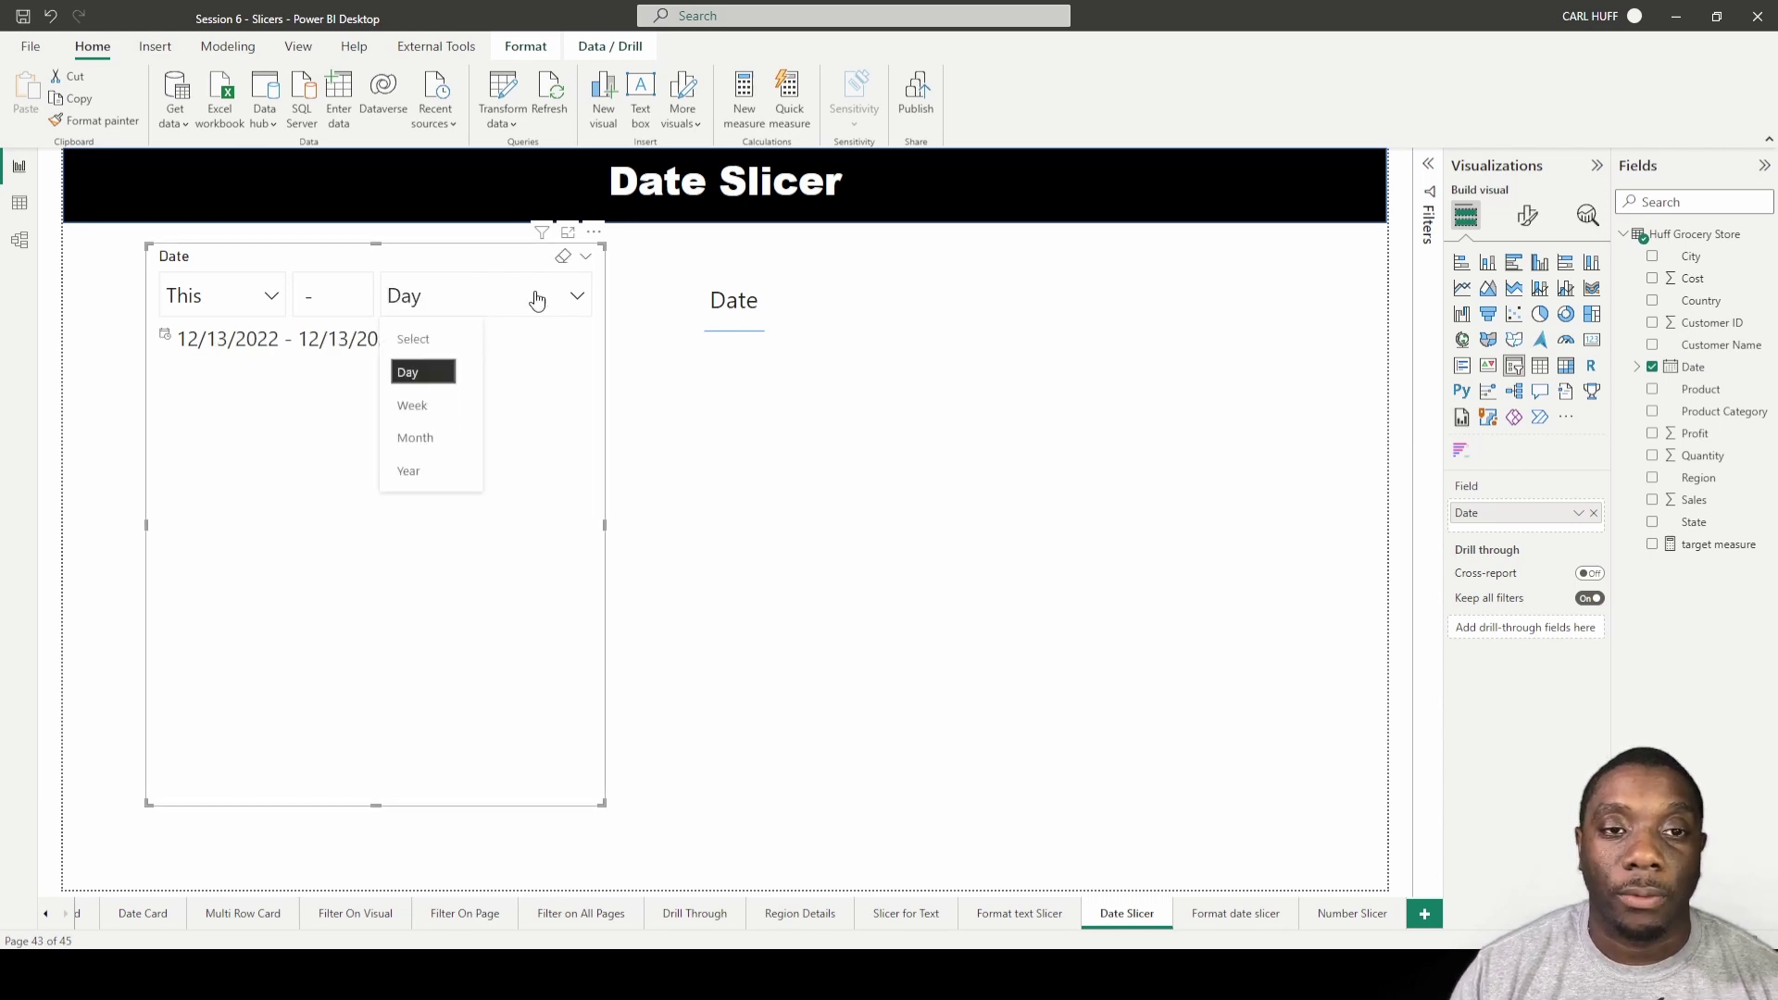
left_click(559, 270)
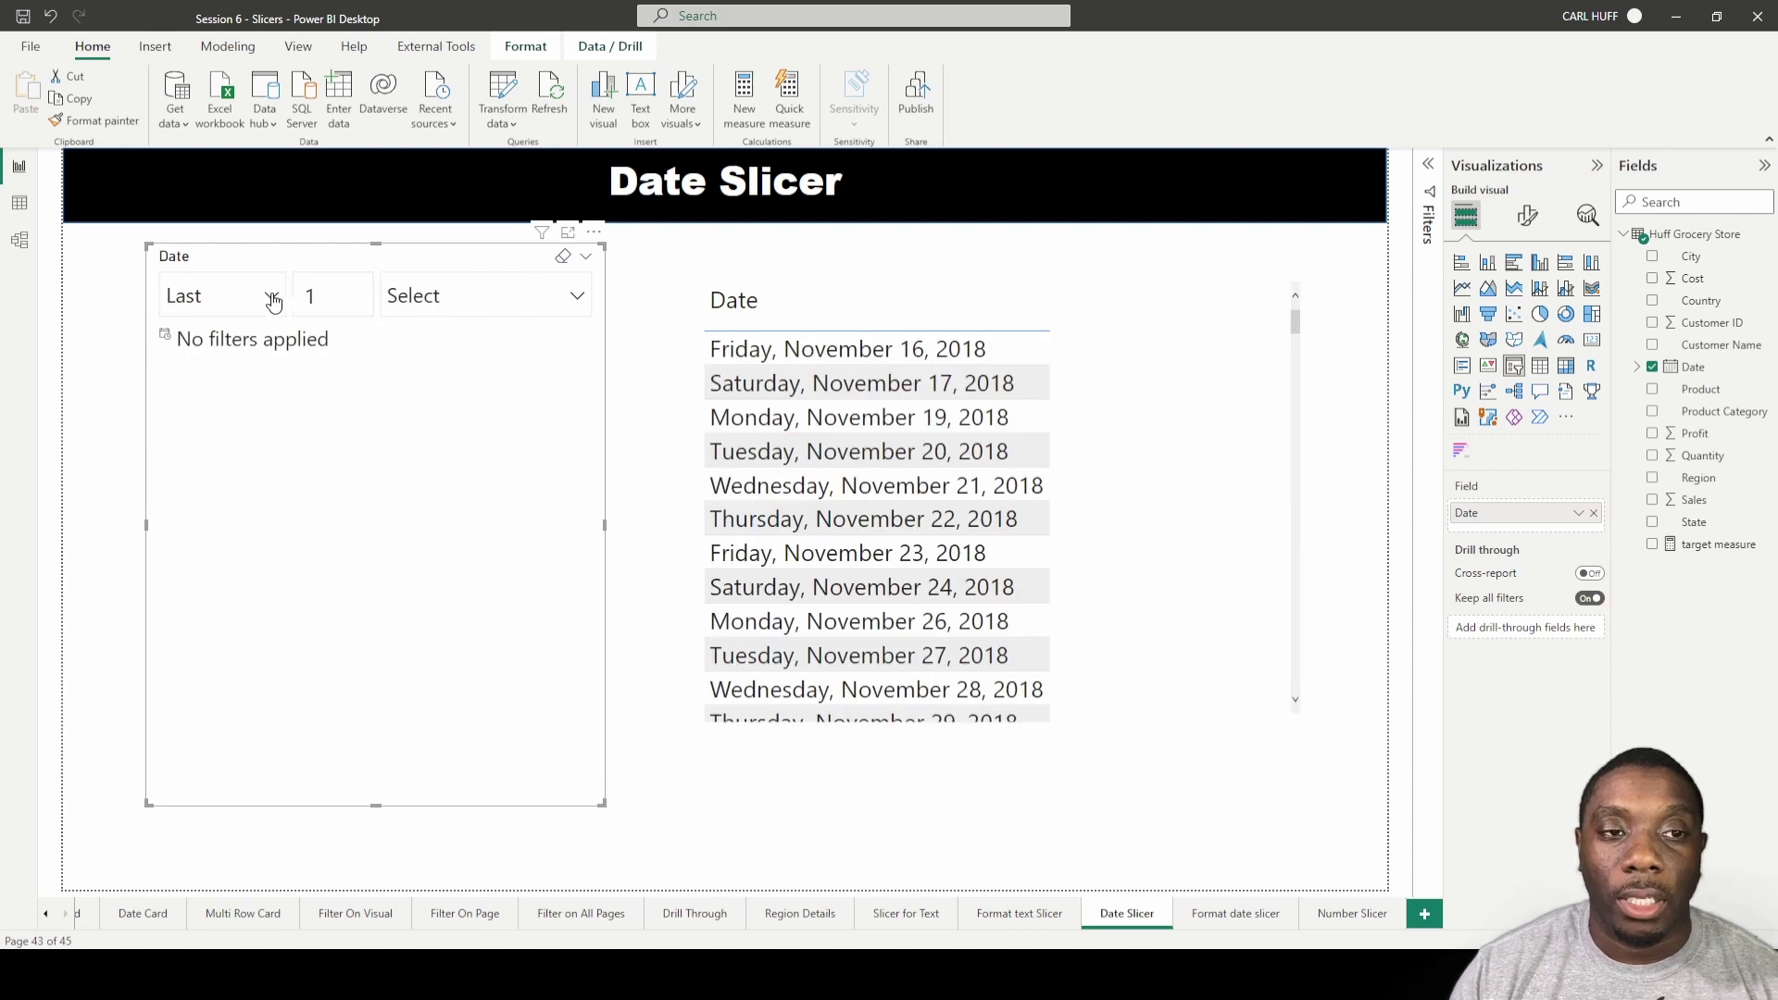
Switch the slicer to Relative Time and review its Minutes/Hours units and Last options
left_click(586, 260)
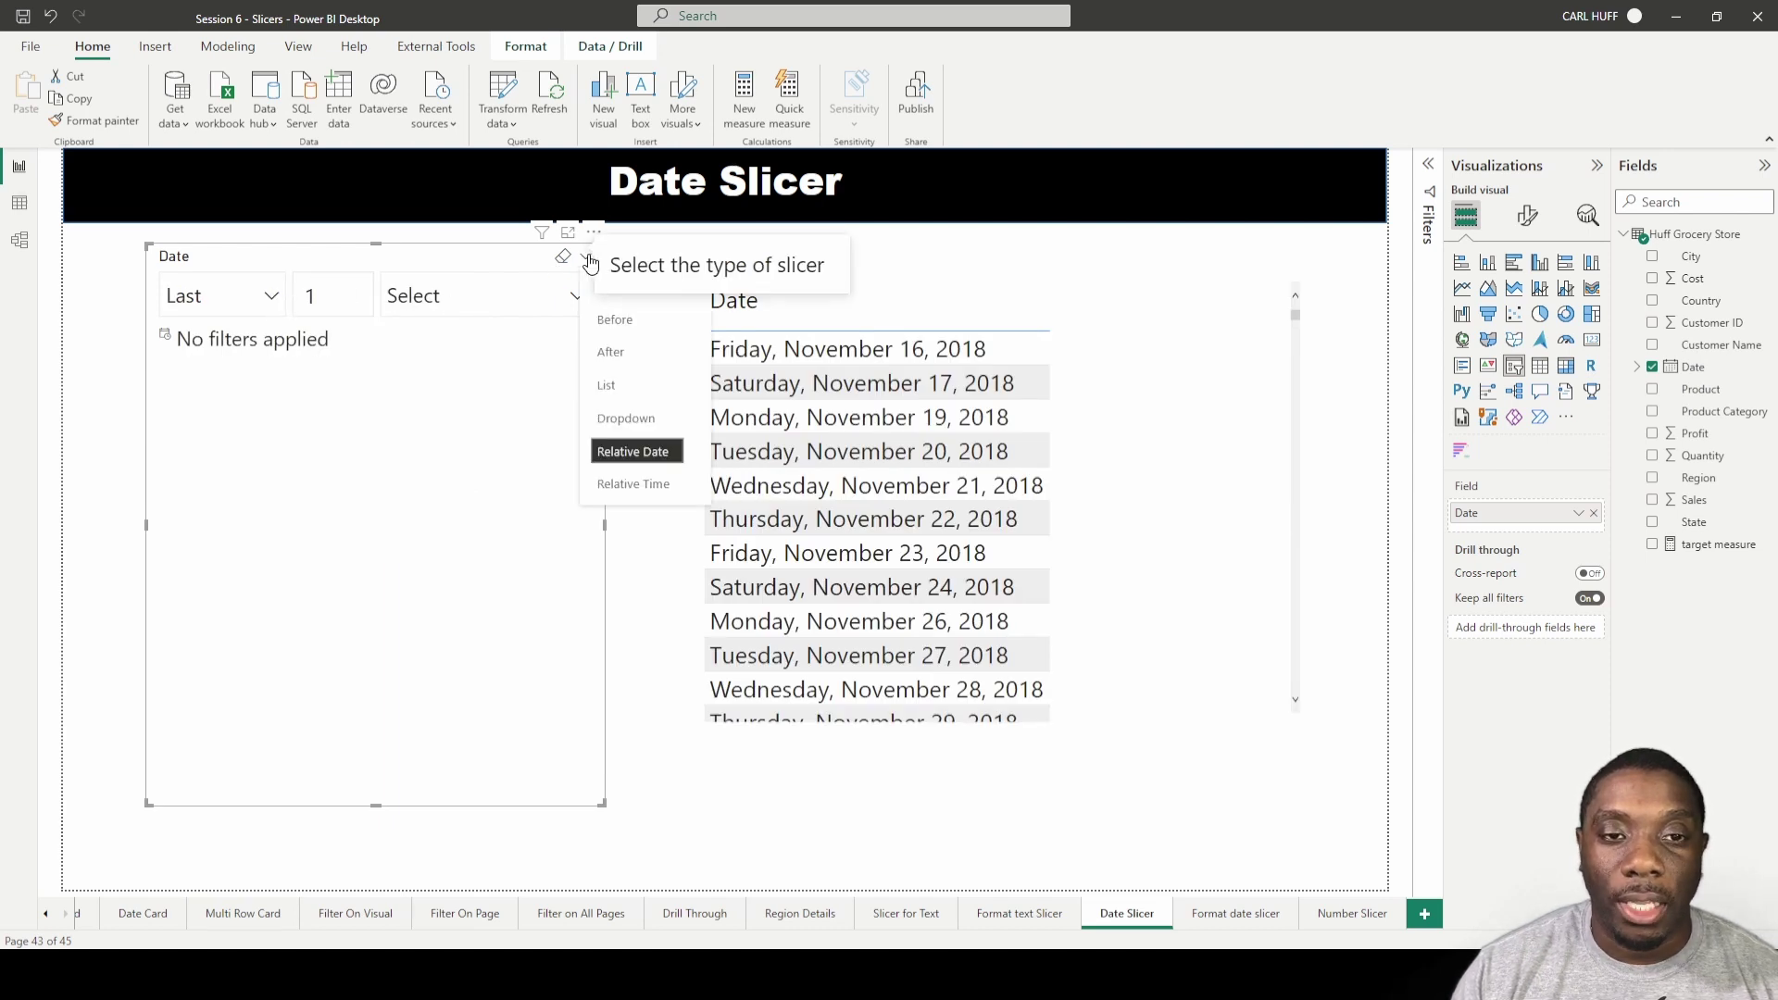
left_click(620, 497)
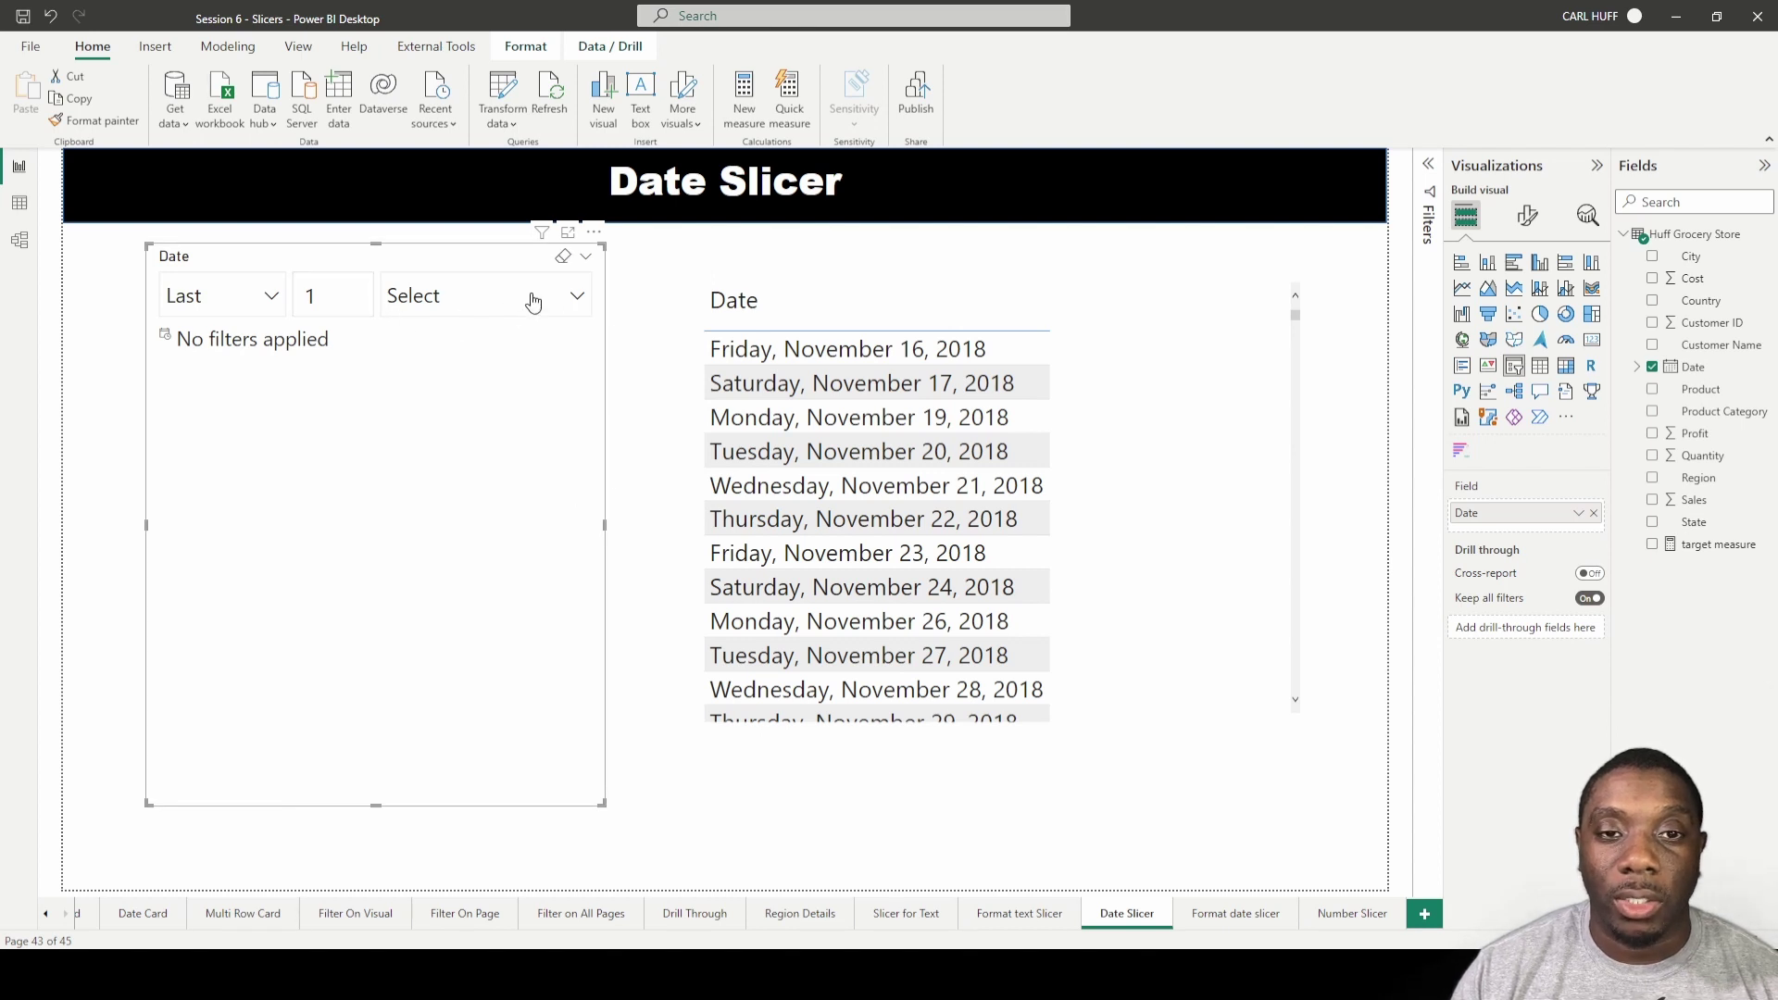
left_click(574, 301)
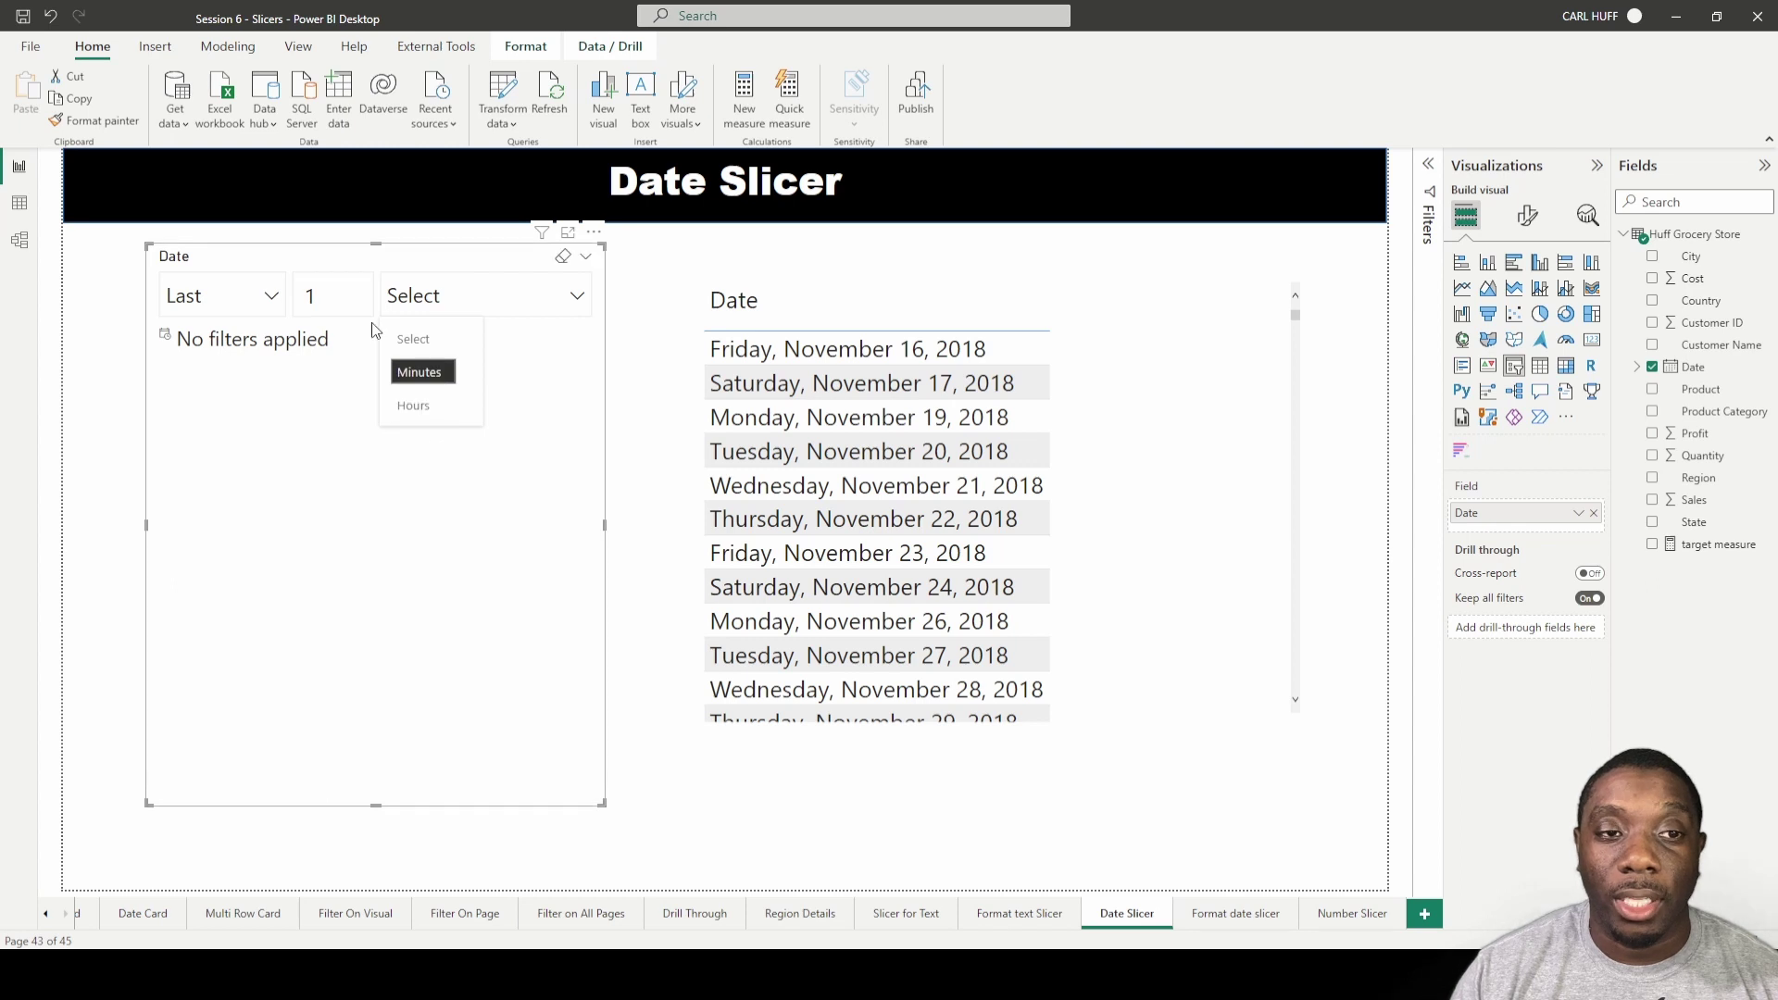
left_click(270, 295)
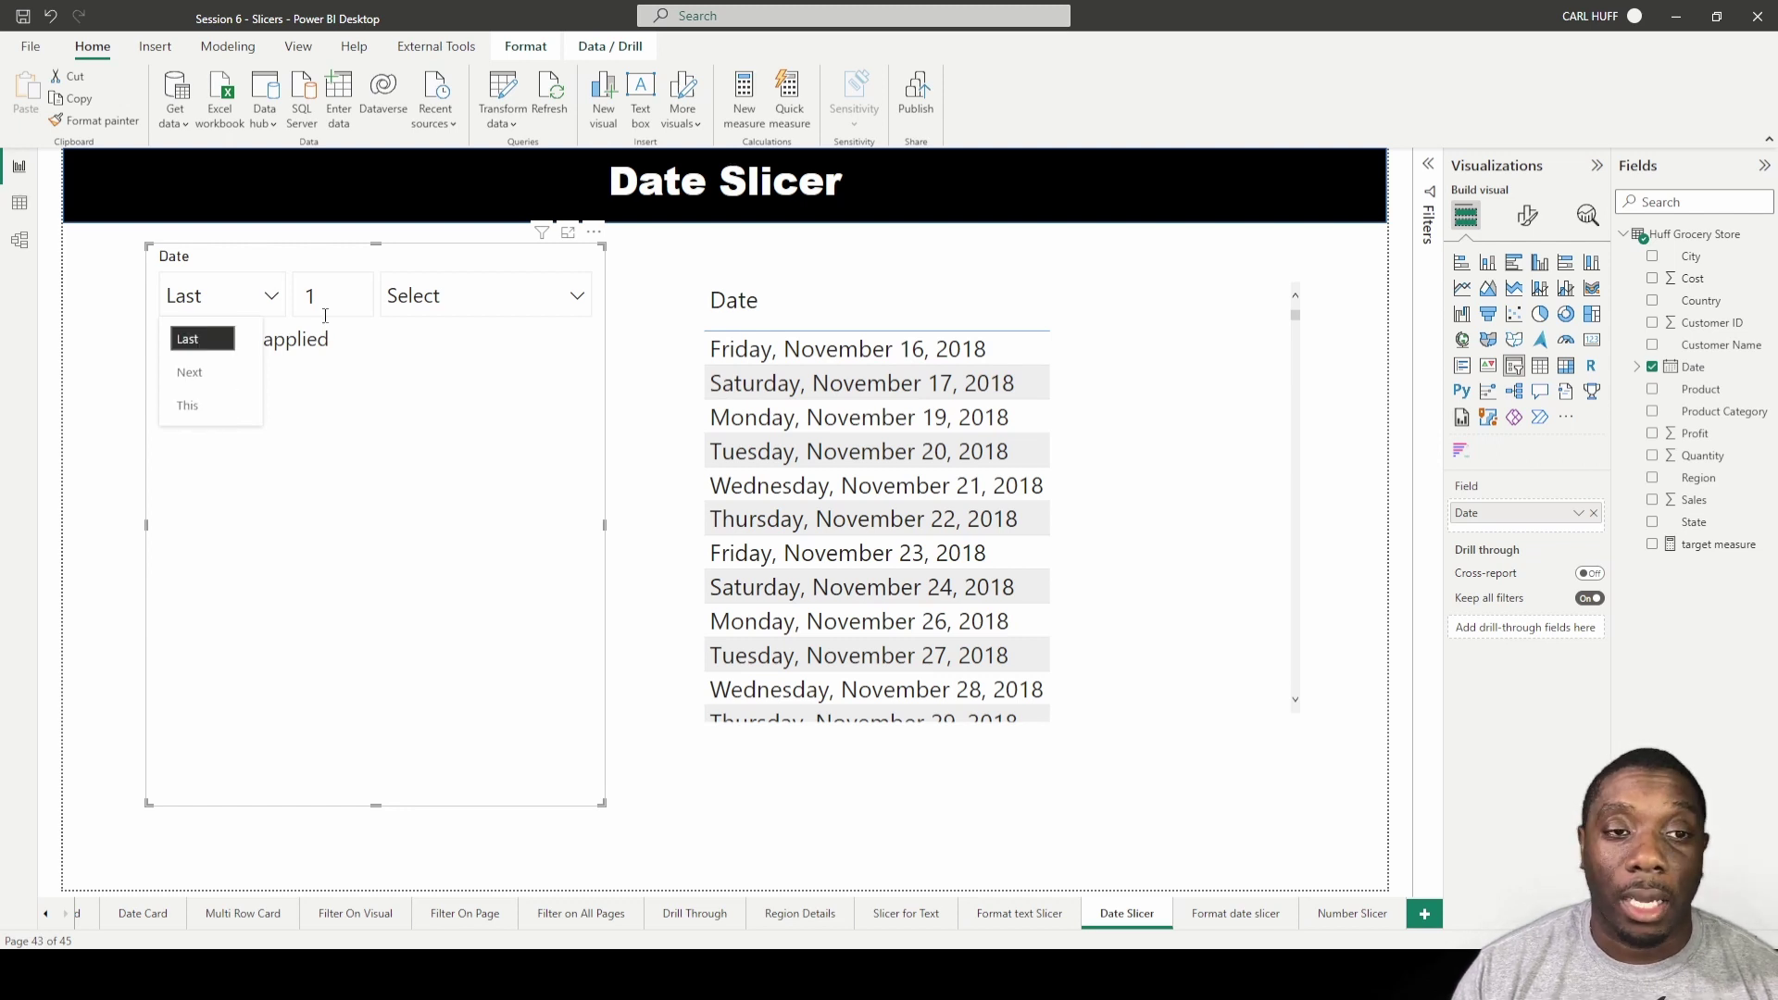
Switch the date slicer type from relative choices to a Between range
left_click(342, 431)
left_click(587, 259)
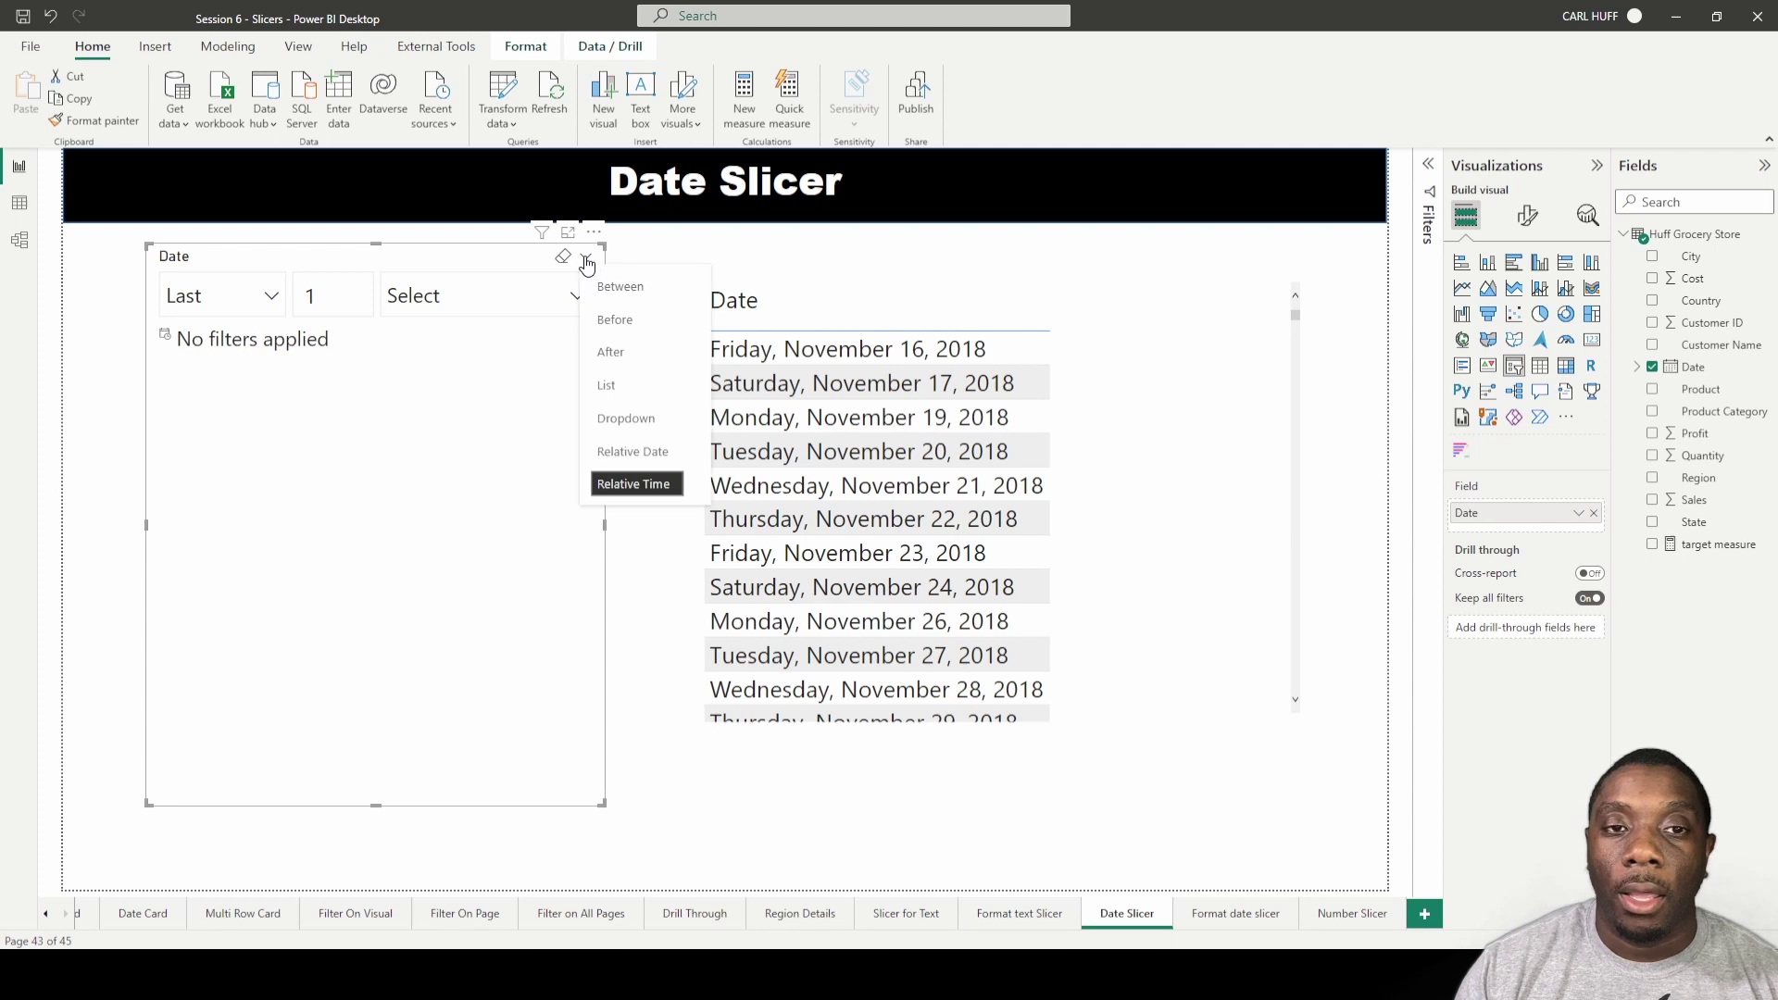
left_click(616, 286)
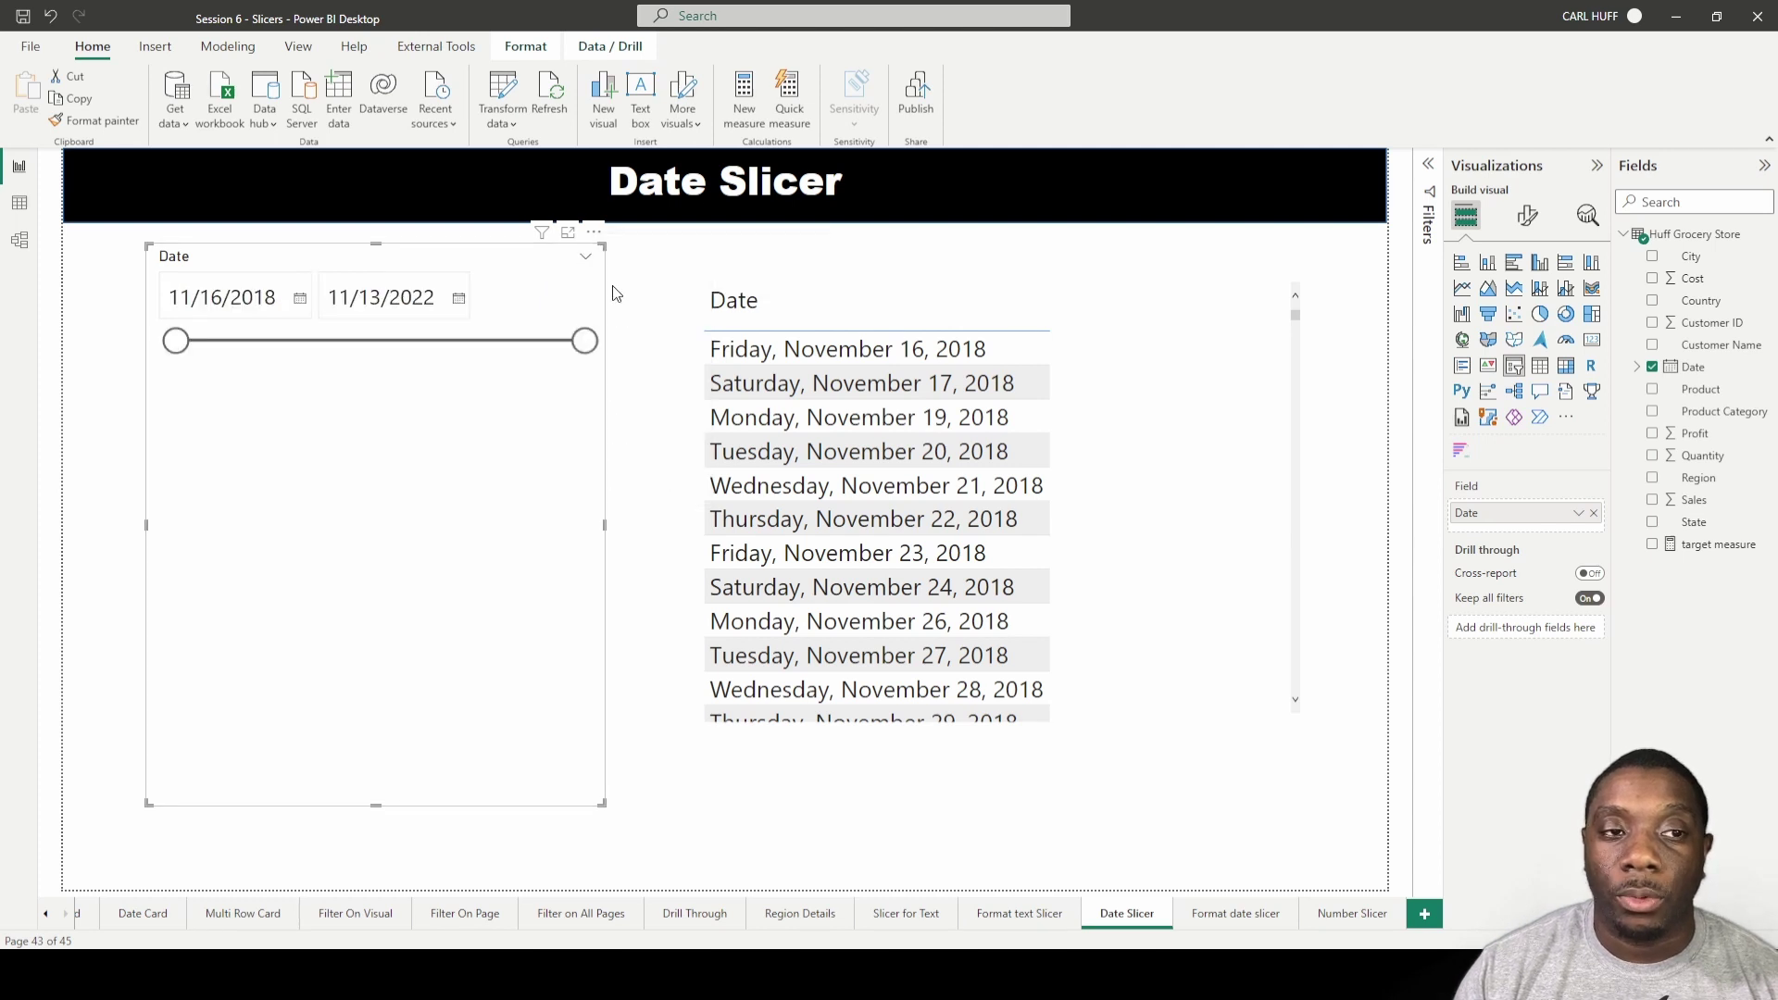
Set the slicer's start date to 11/16/2020 and end date to 11/13/2021
type("20")
key("Return")
left_click(299, 299)
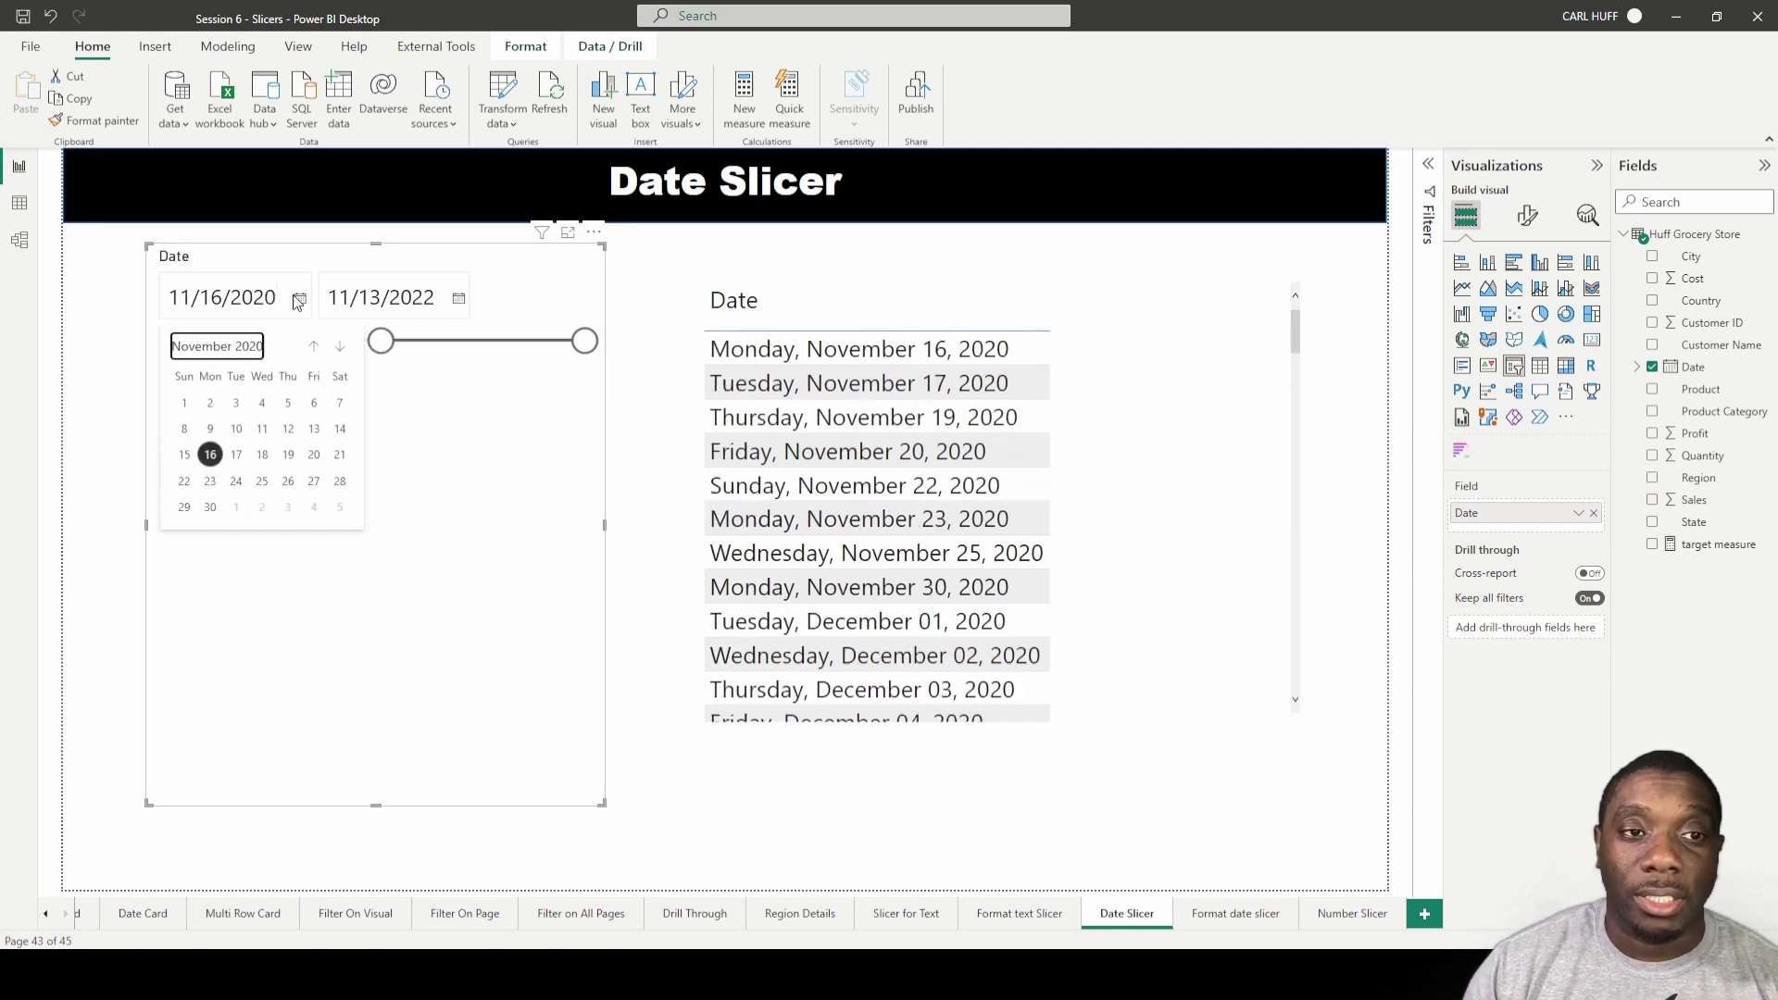
left_click(436, 299)
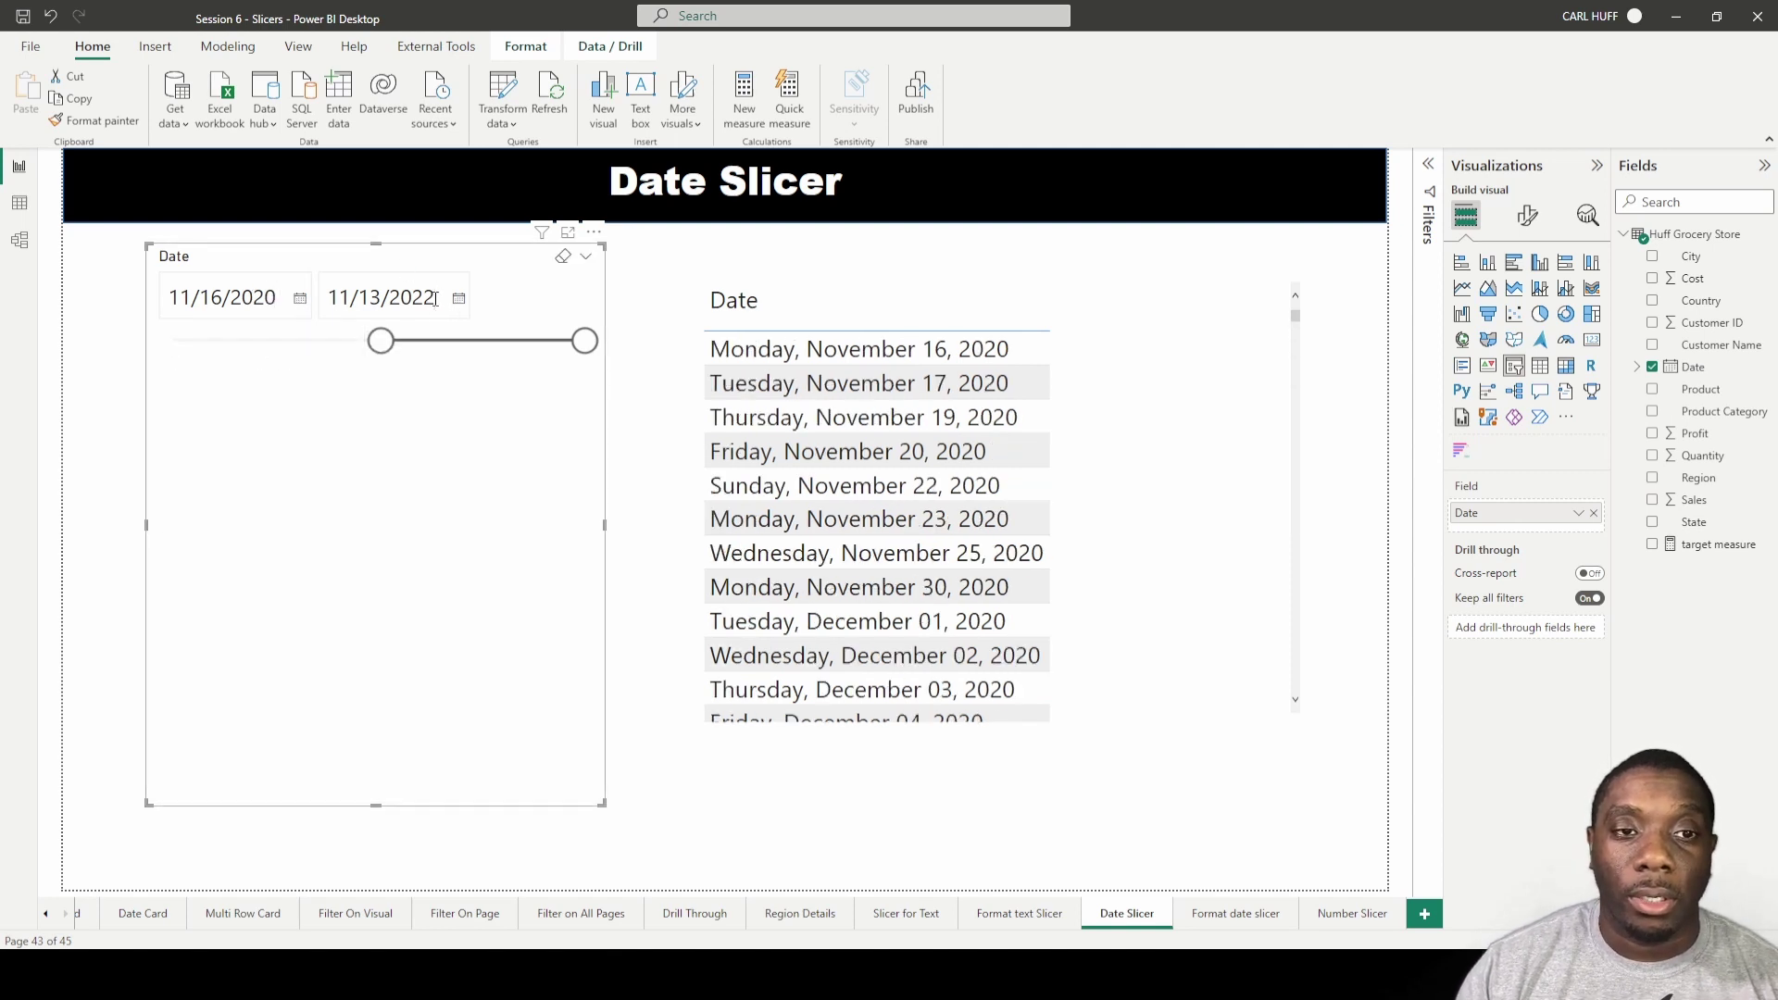
type("1")
key("Return")
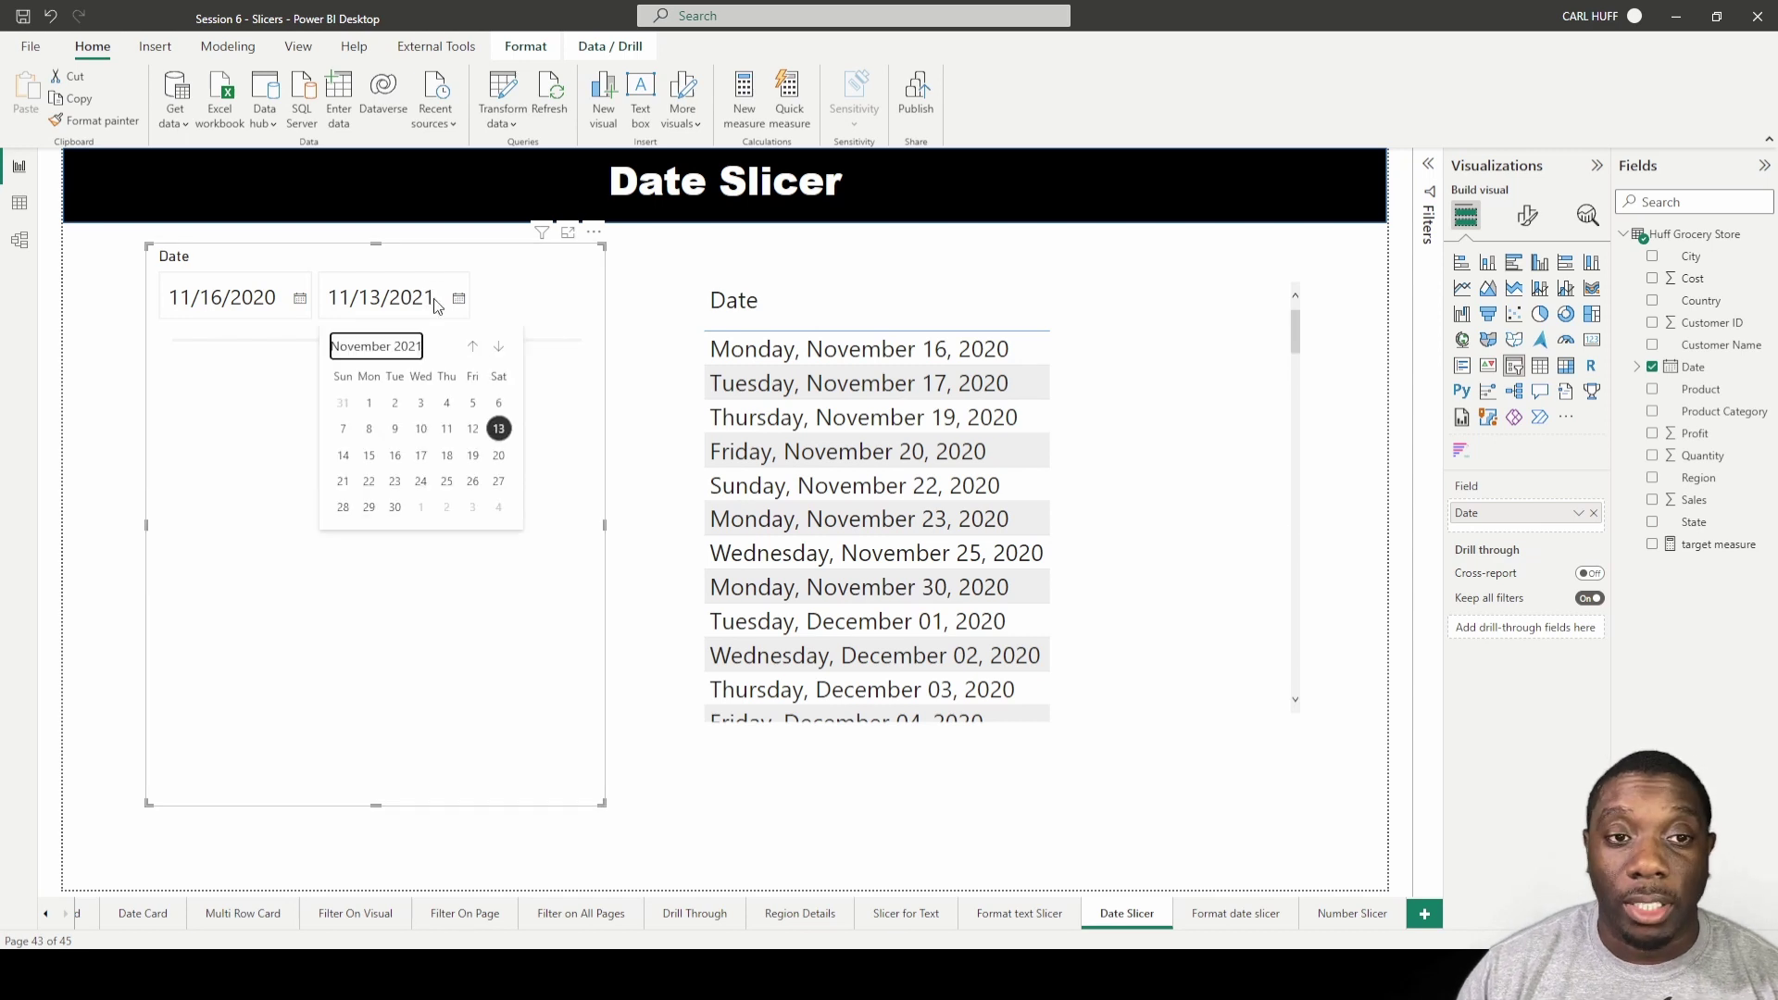
left_click(262, 517)
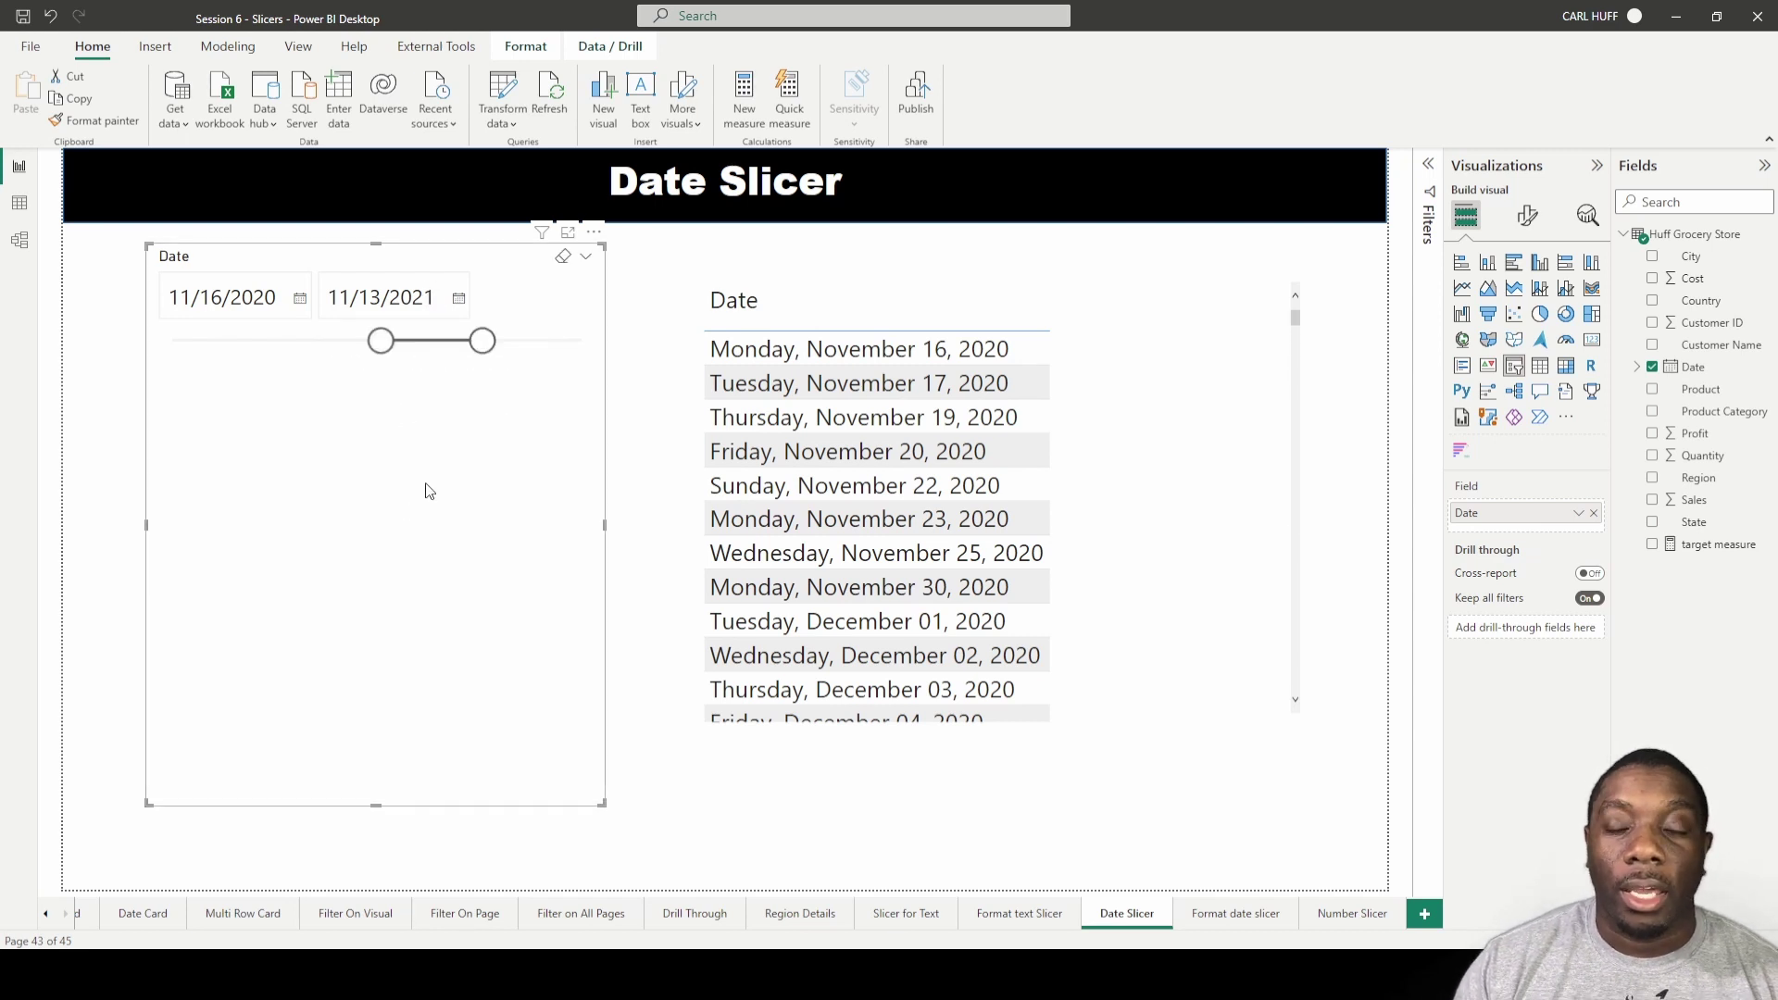